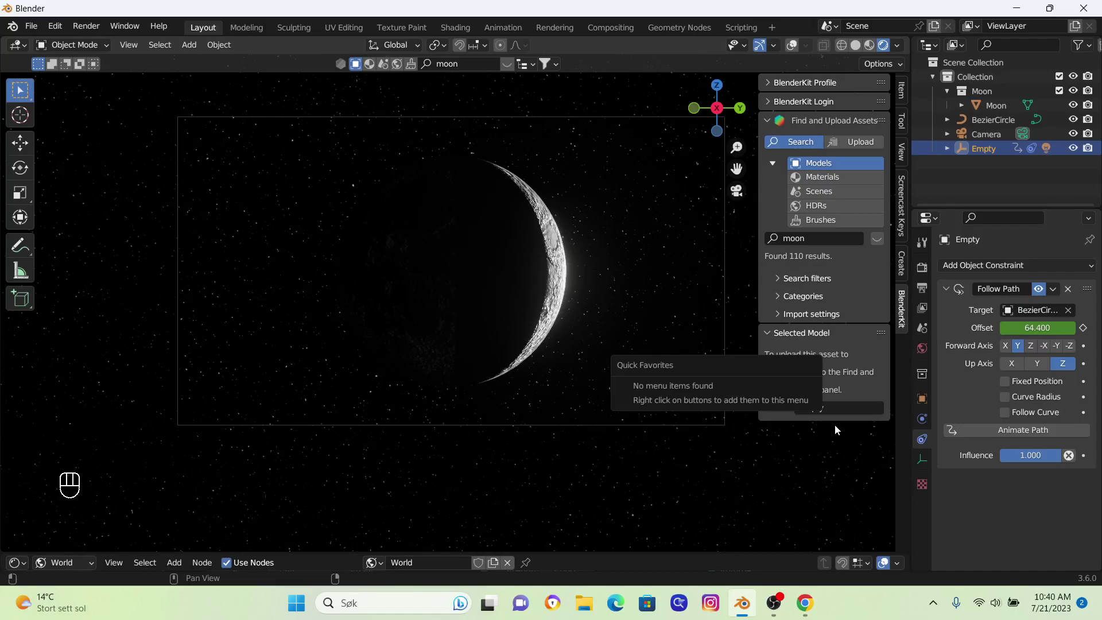
Step: Play back the finished moon eclipse animation, then stop it
click(614, 456)
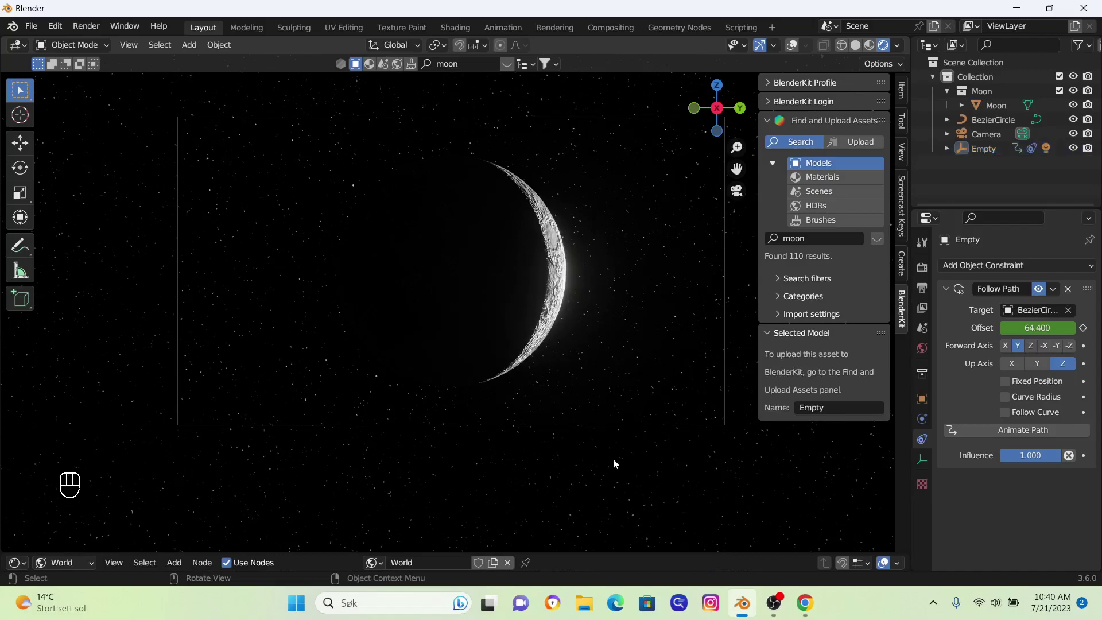
key(space)
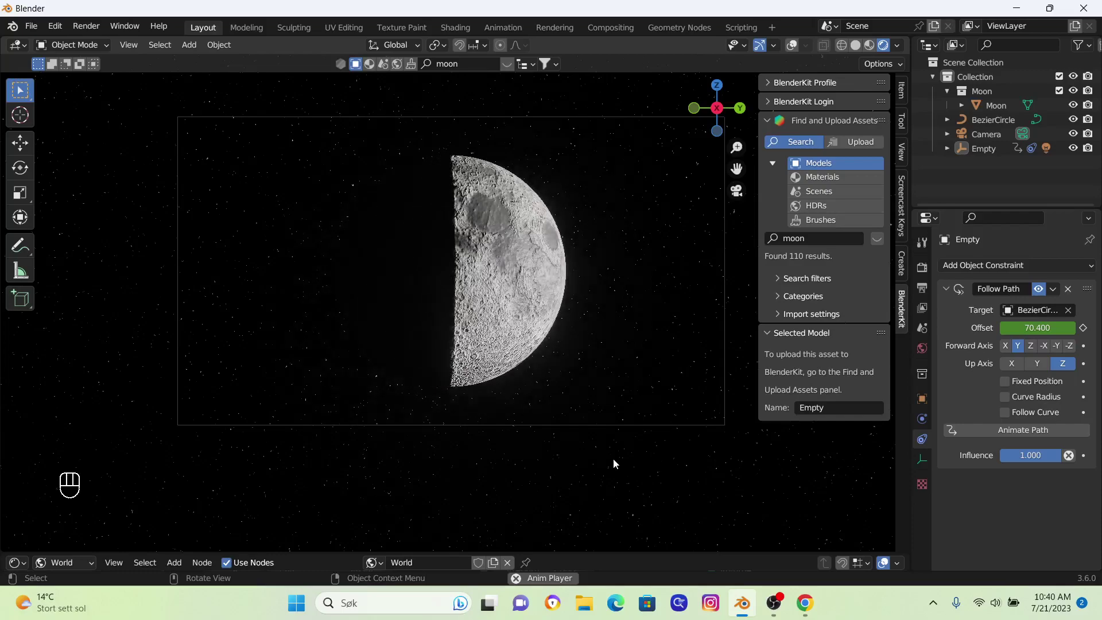
key(space)
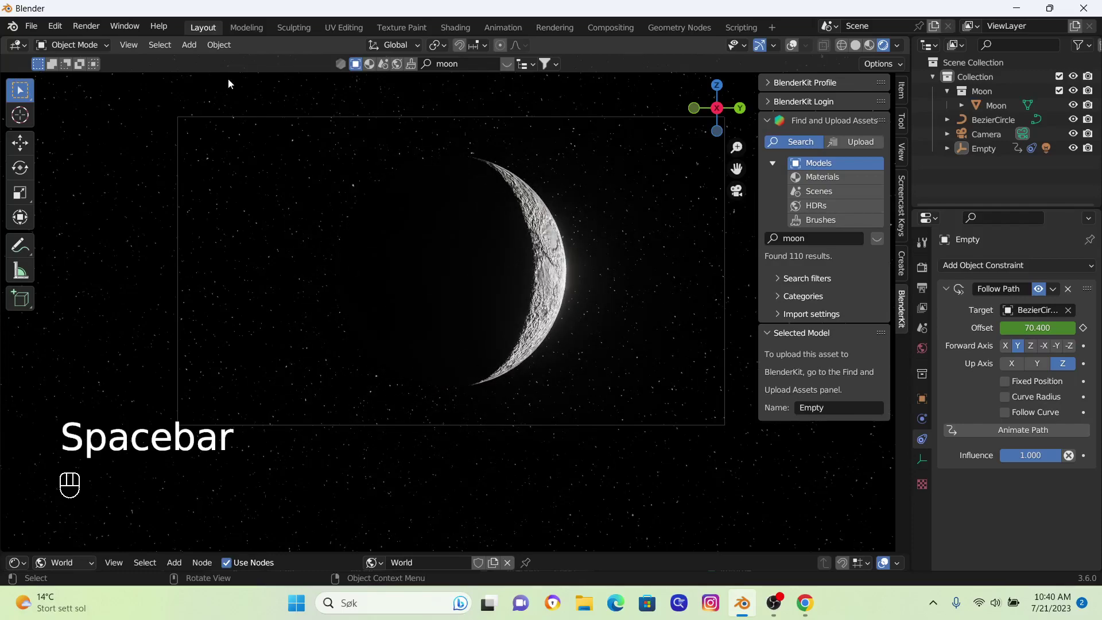
Step: Start a new General file, discarding unsaved changes to the moon scene
click(32, 27)
mouse_move(43, 44)
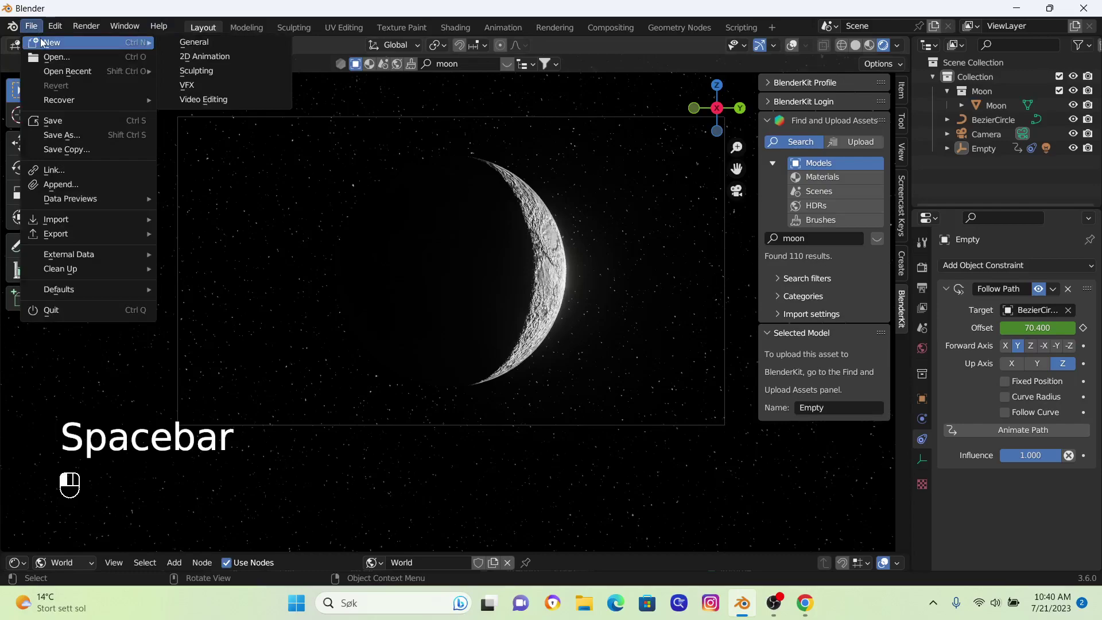
click(207, 43)
click(582, 324)
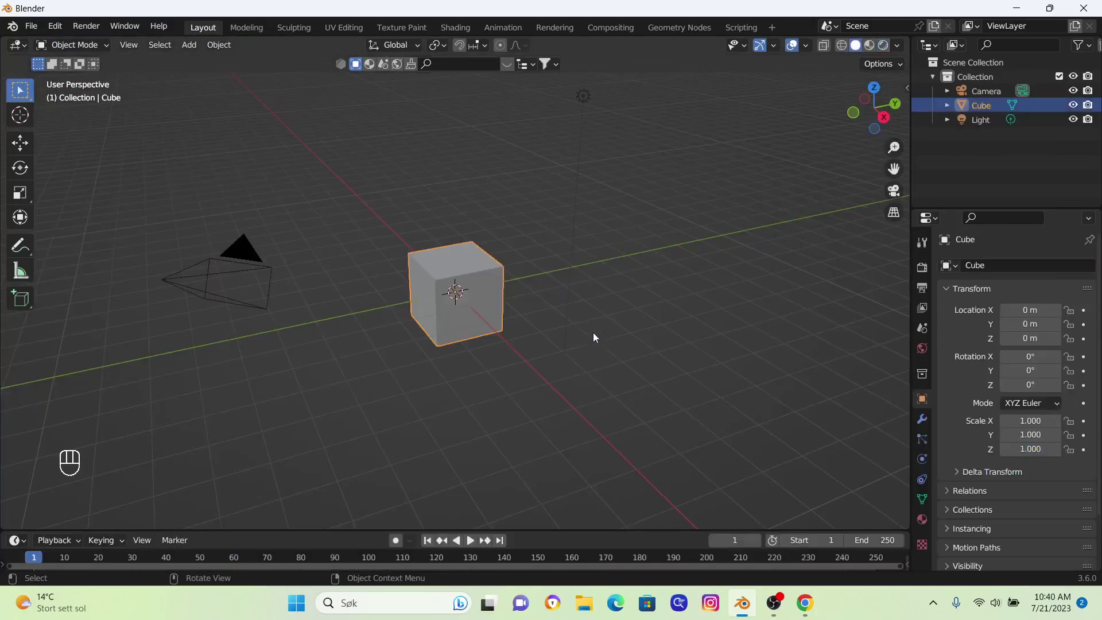
Step: Delete the default cube, camera and light, and switch to top view
shift+middle_drag(571, 330, 609, 343)
key(a)
key(x)
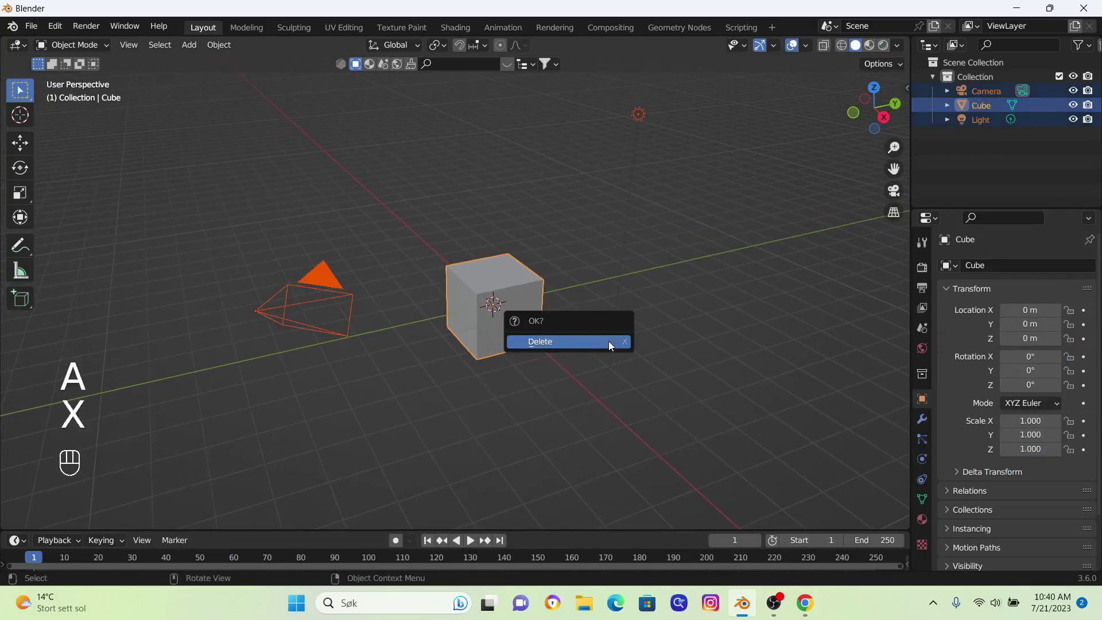
click(609, 341)
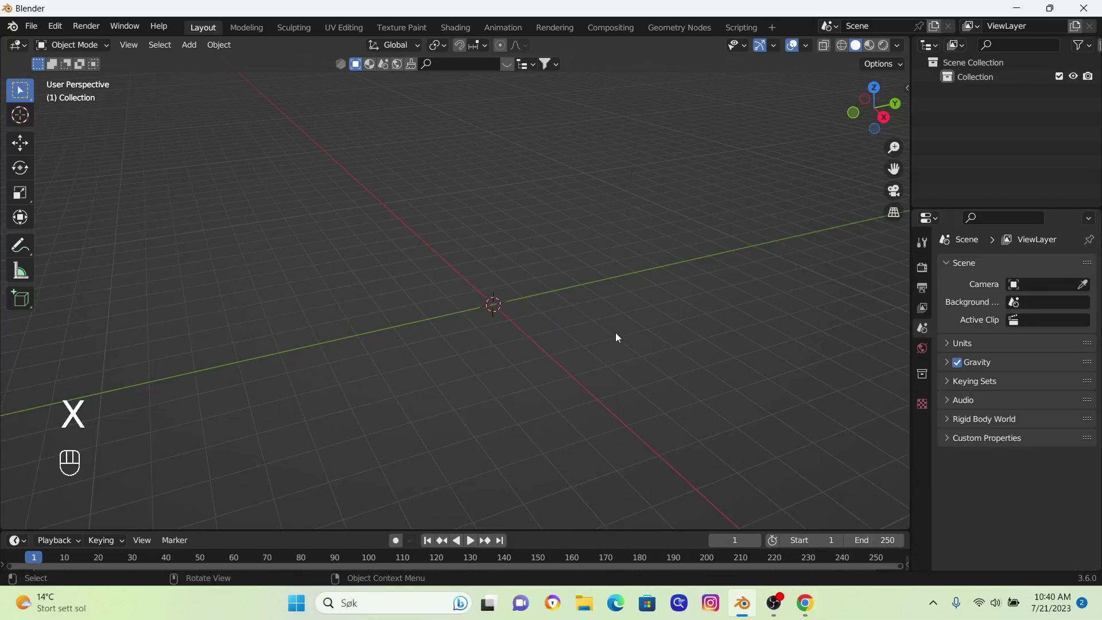
key(KP_7)
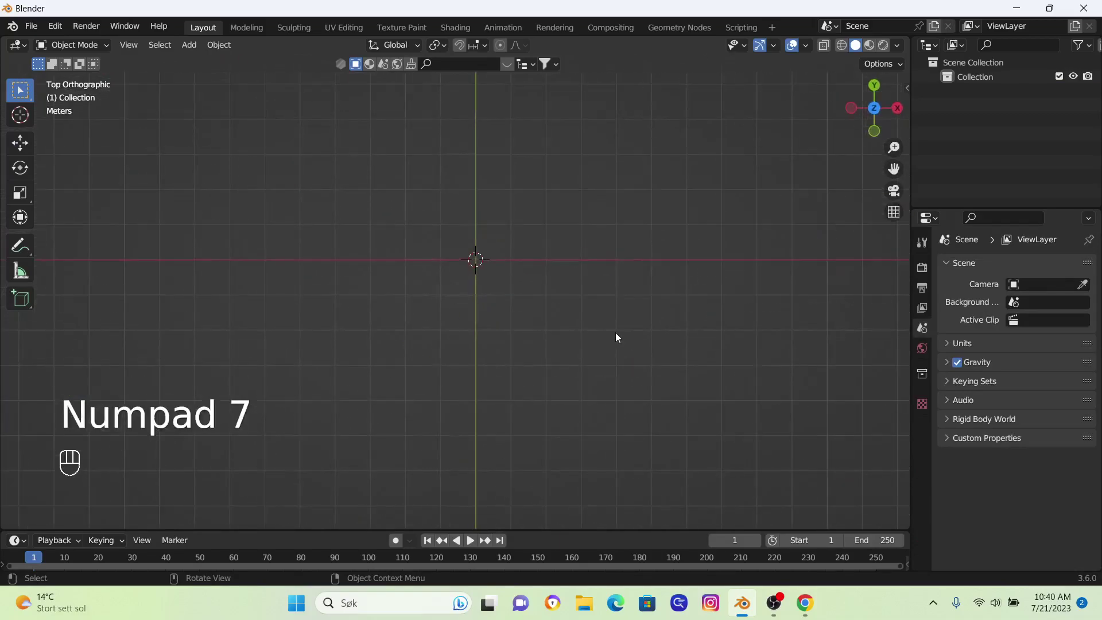
shift+middle_drag(615, 337, 586, 345)
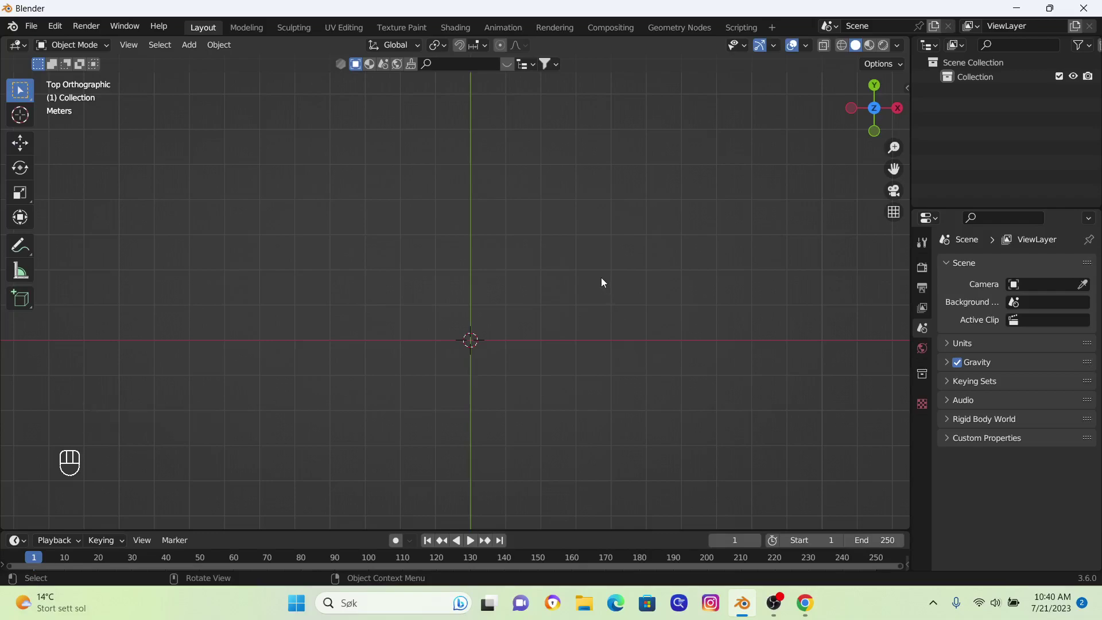
Step: Add a Bezier circle at the origin and scale it uniformly to 5.747
key(shift+a)
mouse_move(582, 293)
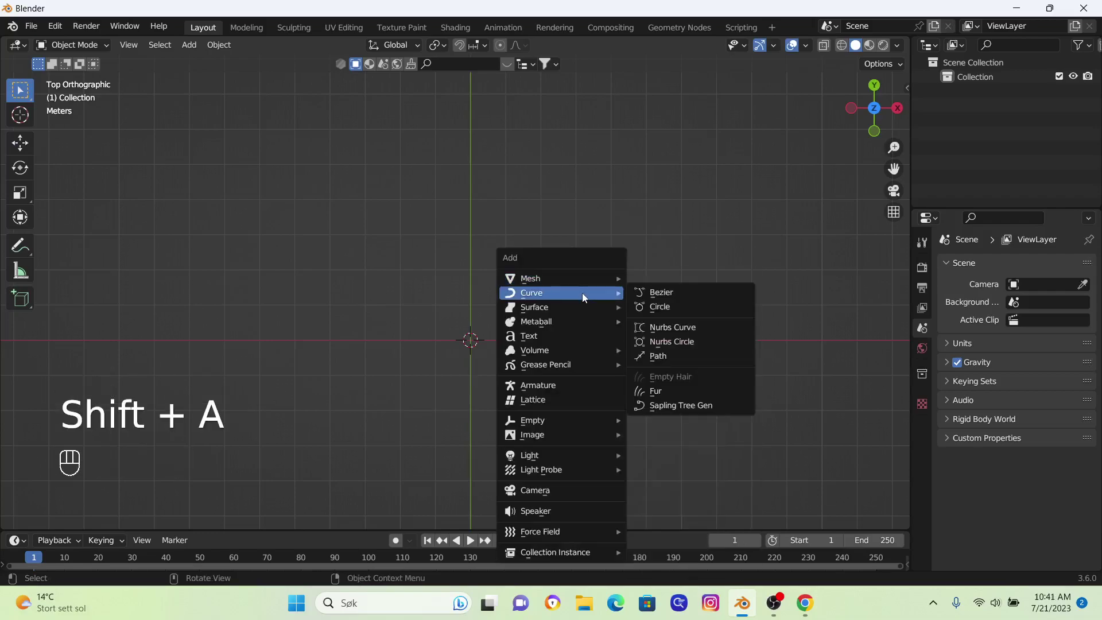
click(666, 311)
key(s)
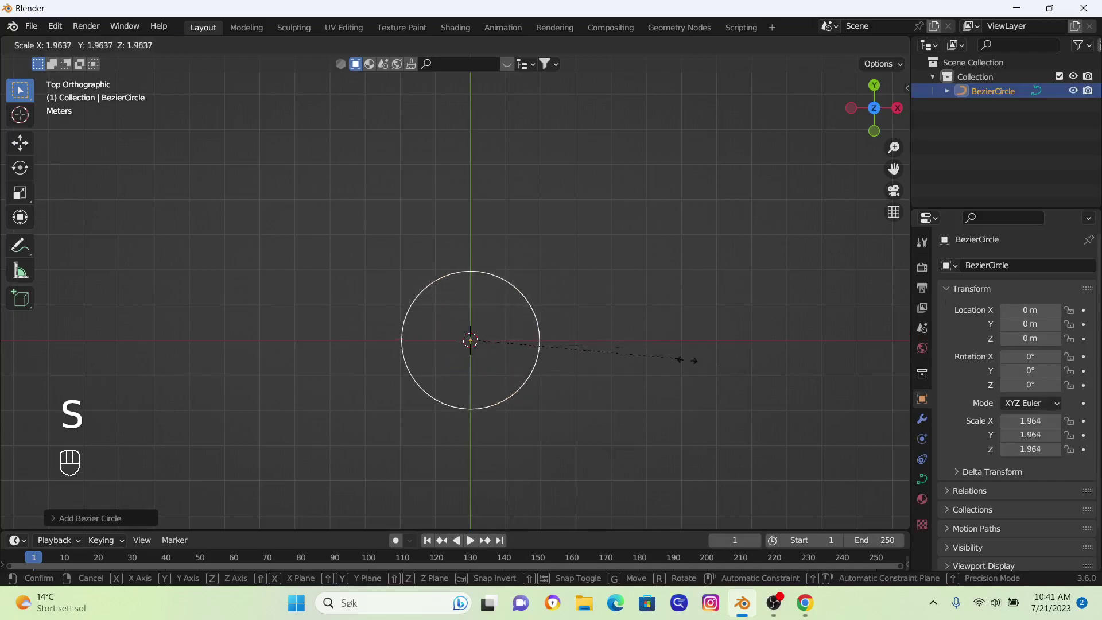
click(166, 506)
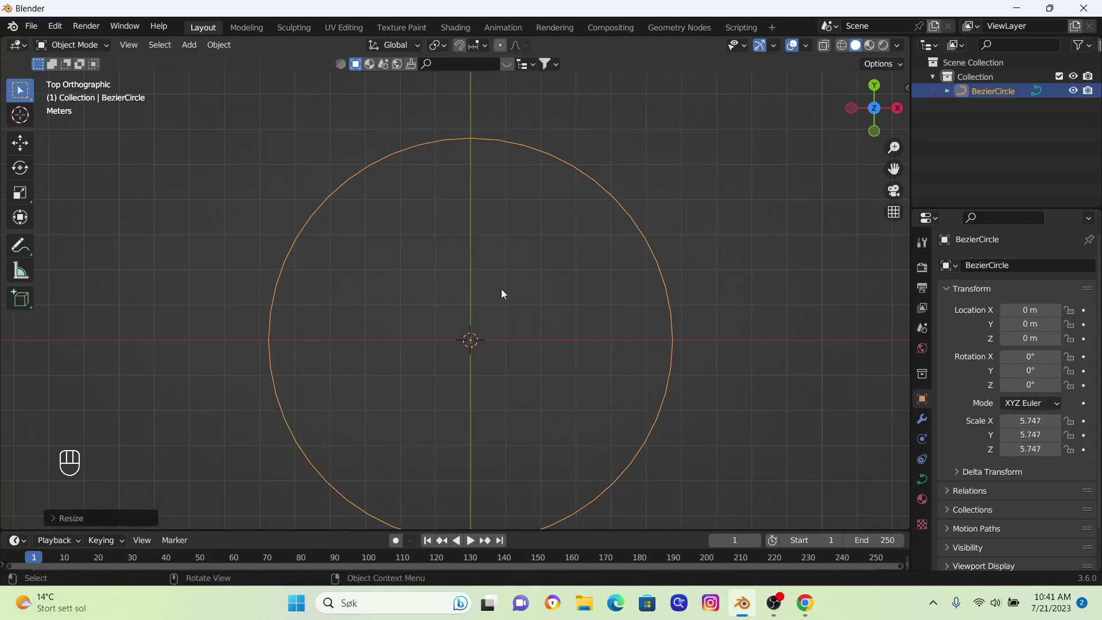
Step: Add a cube-shaped Empty at the circle's centre and scale it down to 0.624
key(shift+a)
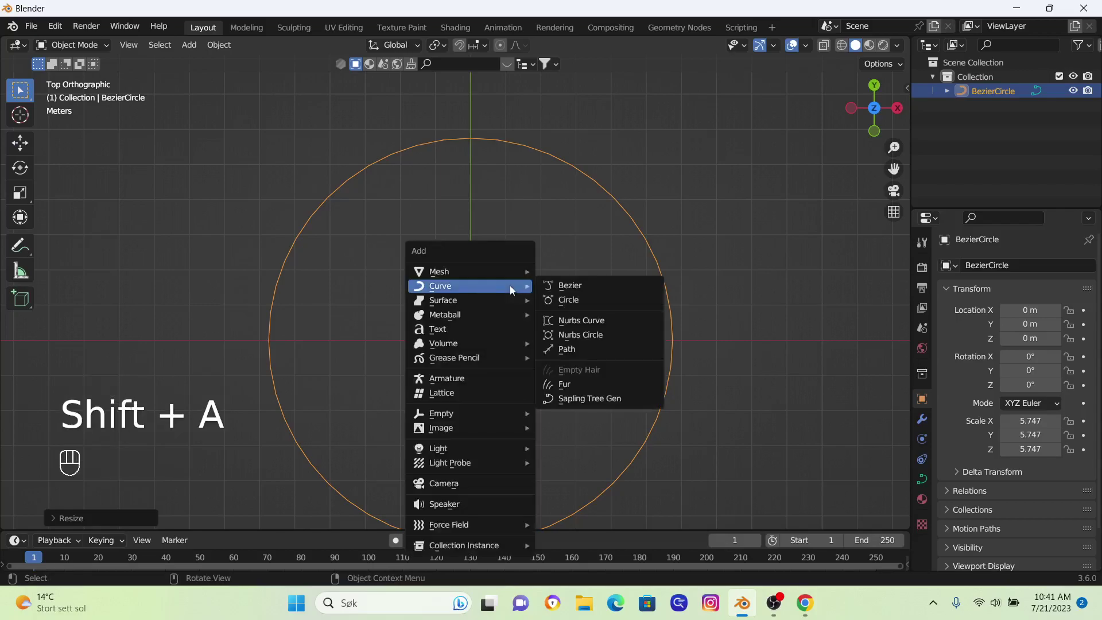
mouse_move(463, 414)
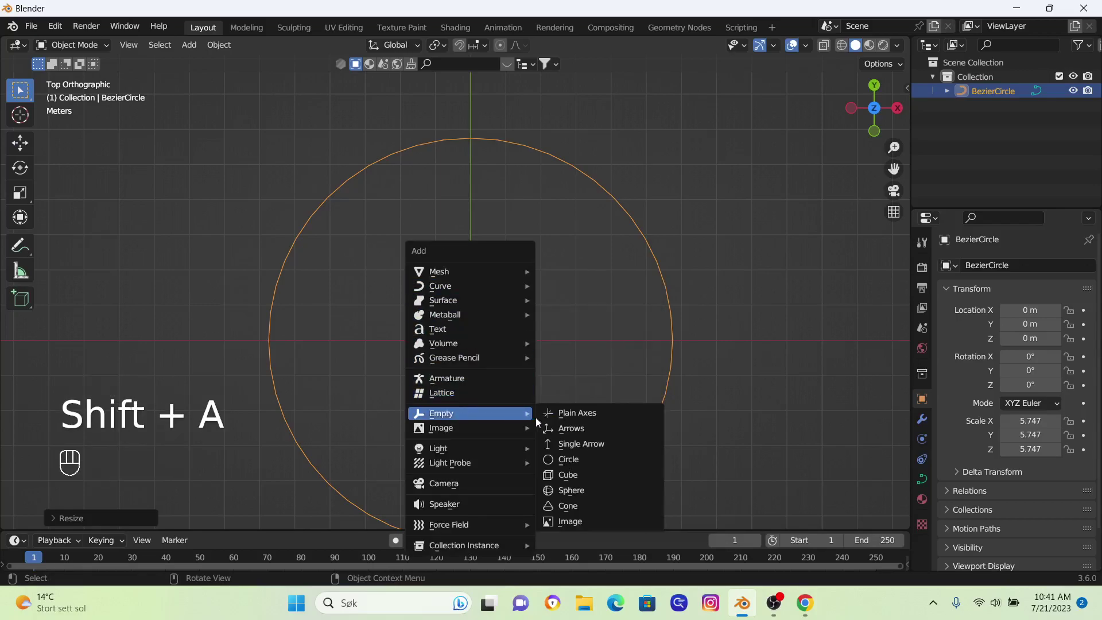
click(597, 475)
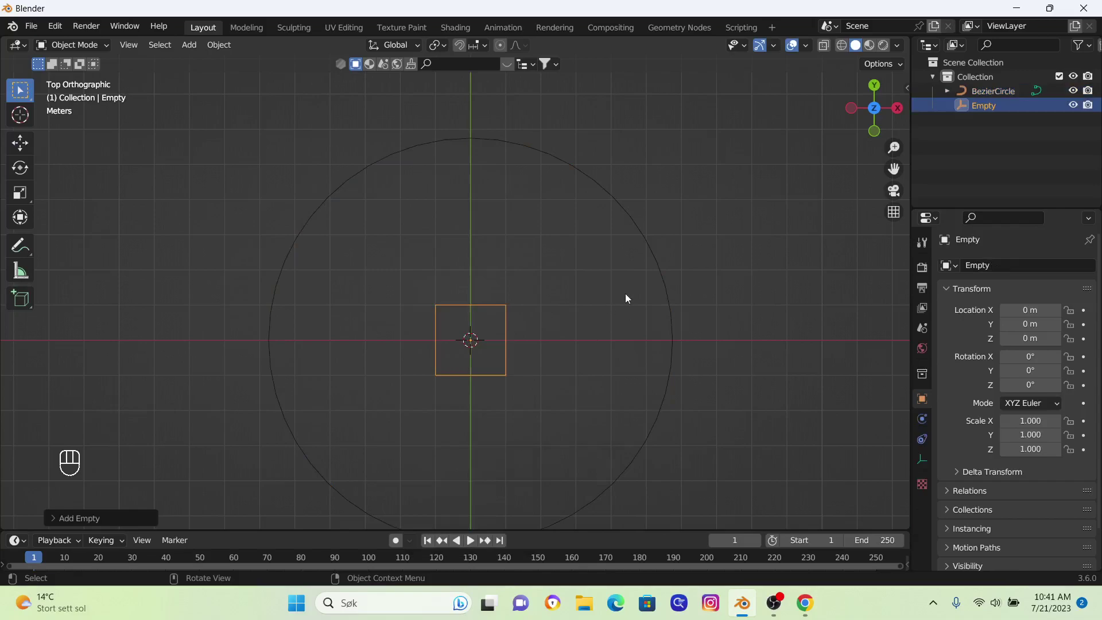
key(s)
click(573, 324)
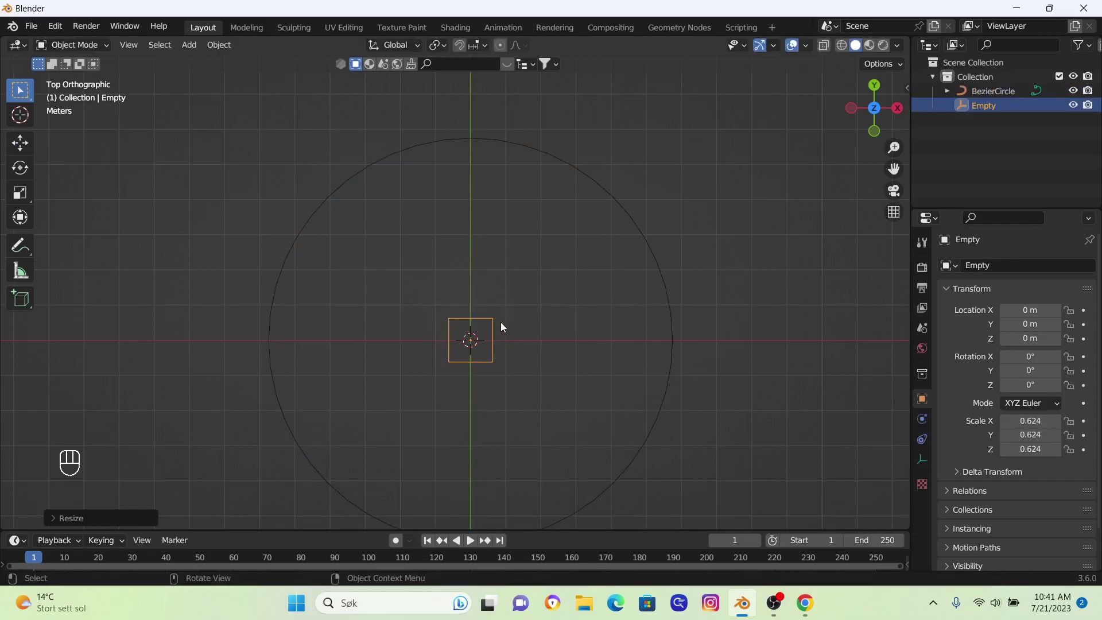
scroll(501, 322, down, 1)
shift+middle_drag(505, 309, 508, 294)
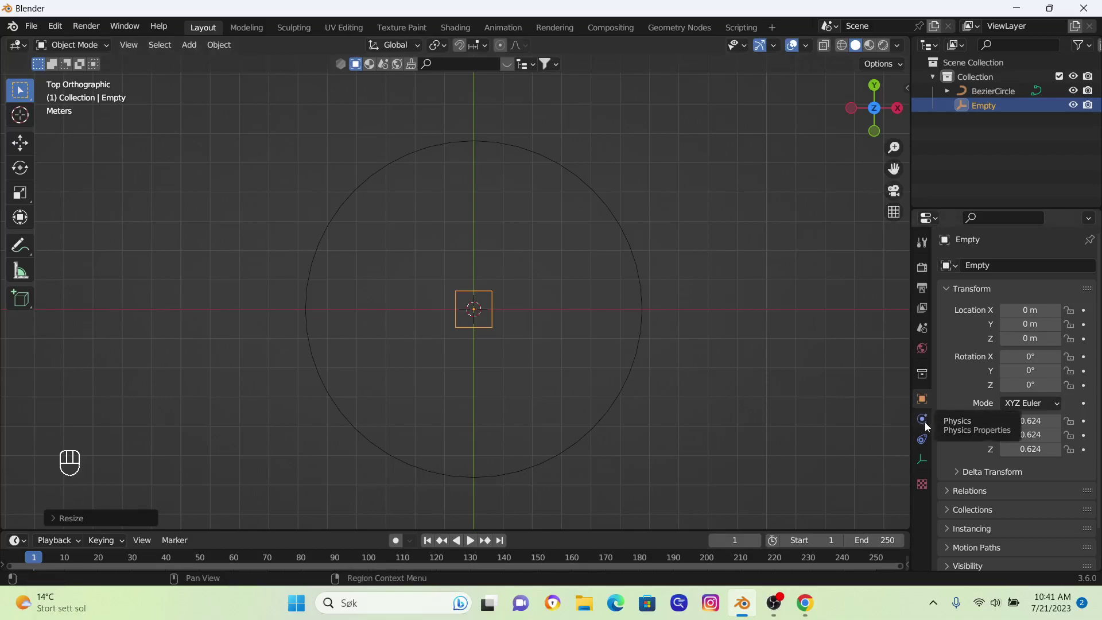
Step: Give the Empty a Follow Path constraint targeting BezierCircle
click(924, 441)
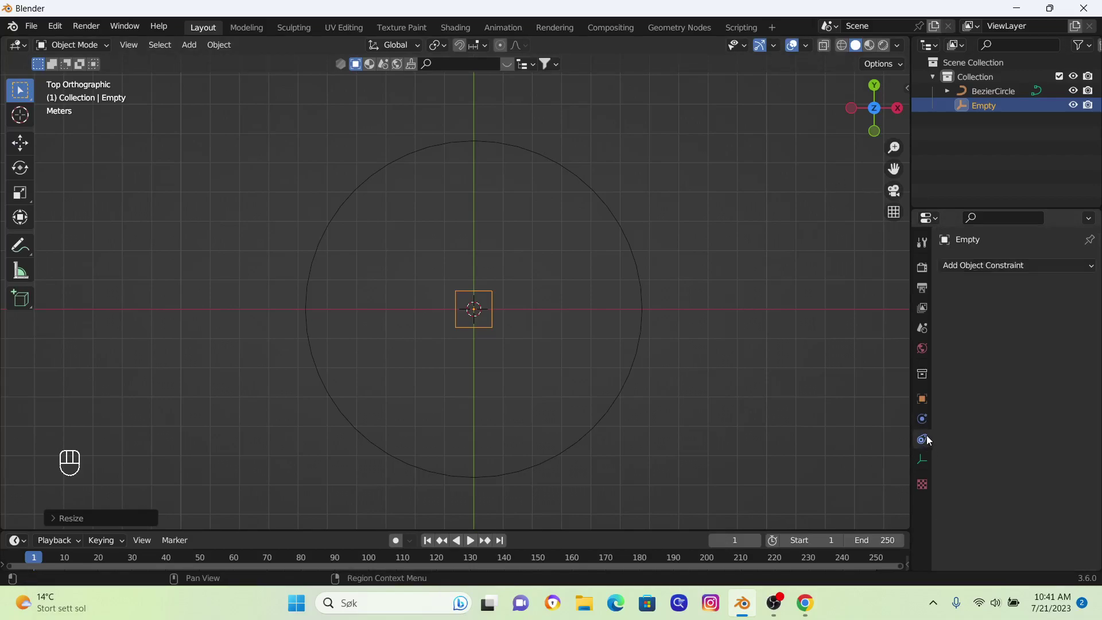
click(1075, 265)
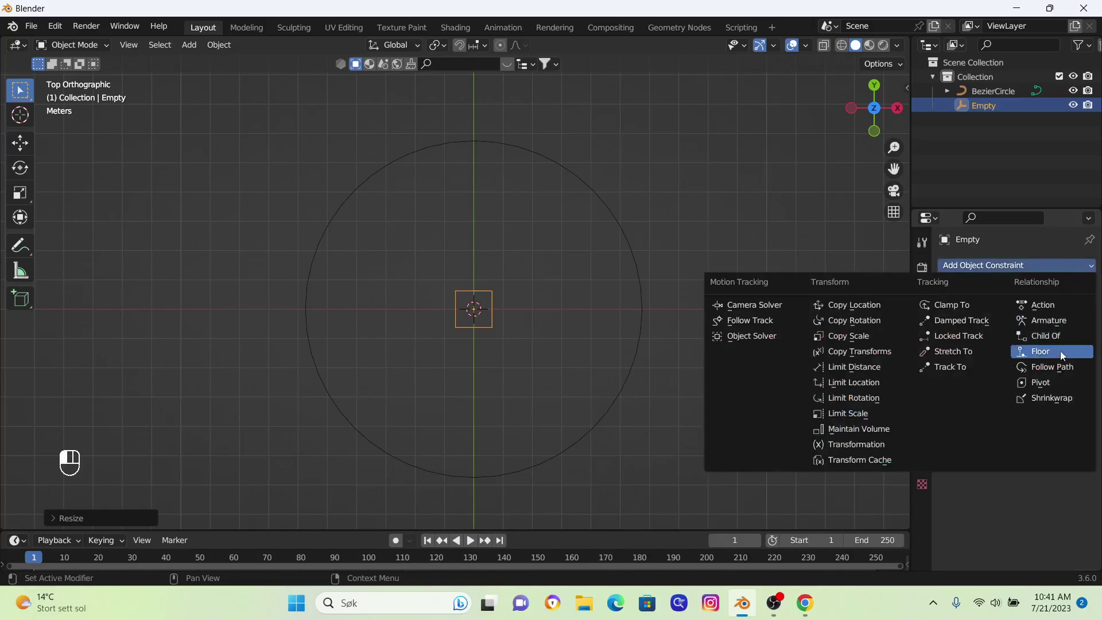
click(1055, 368)
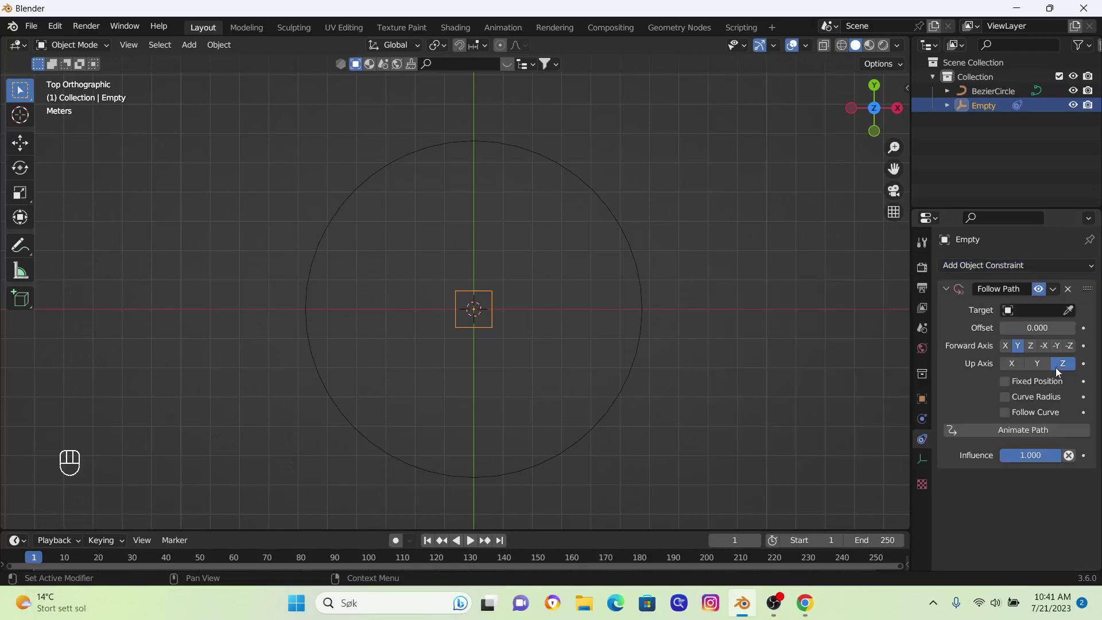
click(1069, 311)
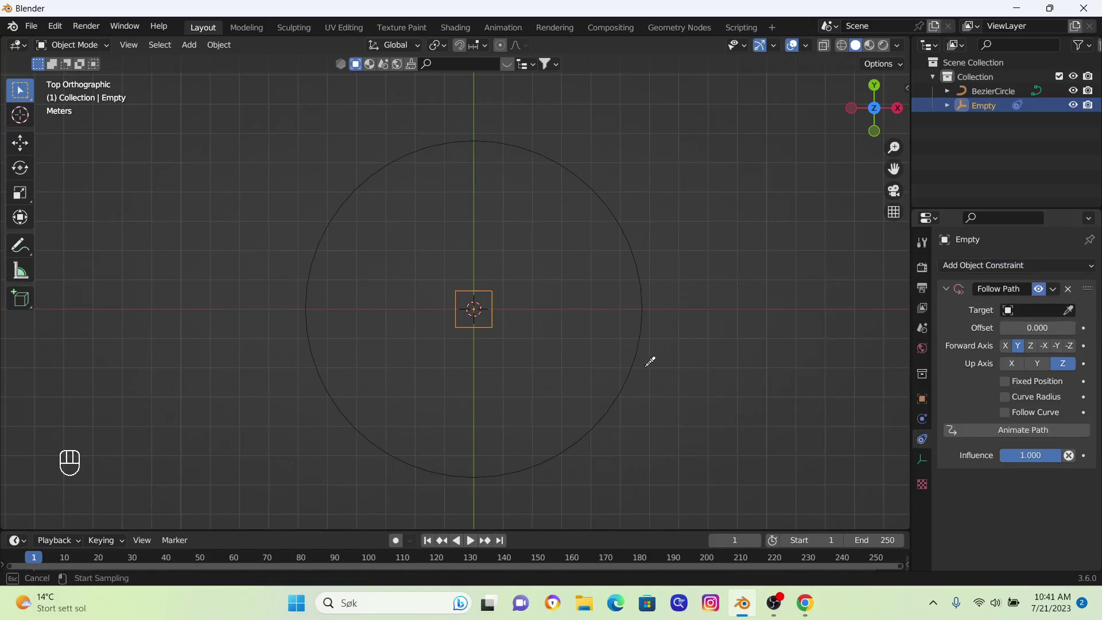
click(625, 383)
Step: Test the path Offset at 15.800, then undo it back to 0.000
scroll(584, 410, up, 3)
shift+middle_drag(574, 411, 571, 226)
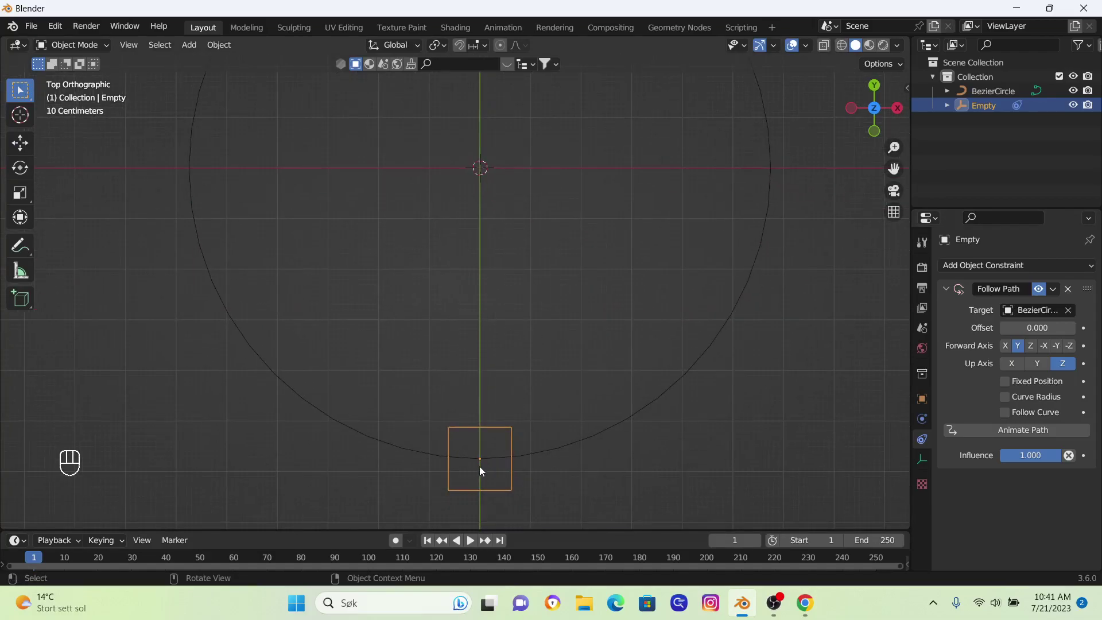
mouse_move(1037, 327)
mouse_down()
mouse_move(1091, 328)
mouse_move(1025, 327)
mouse_up()
key(ctrl+z)
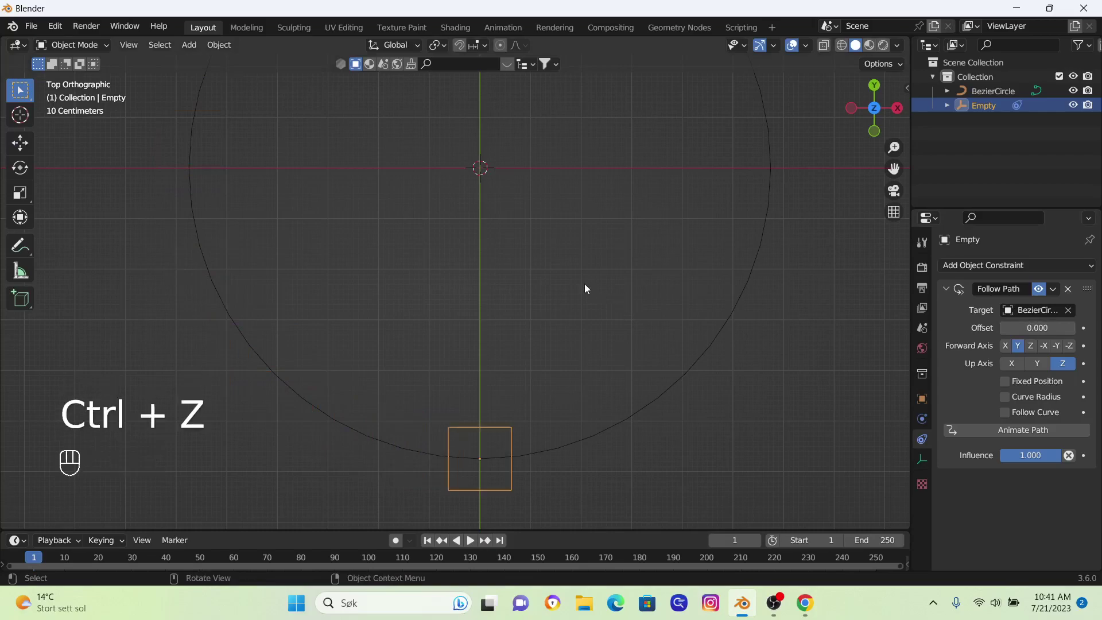
scroll(577, 271, down, 2)
shift+middle_drag(577, 271, 590, 338)
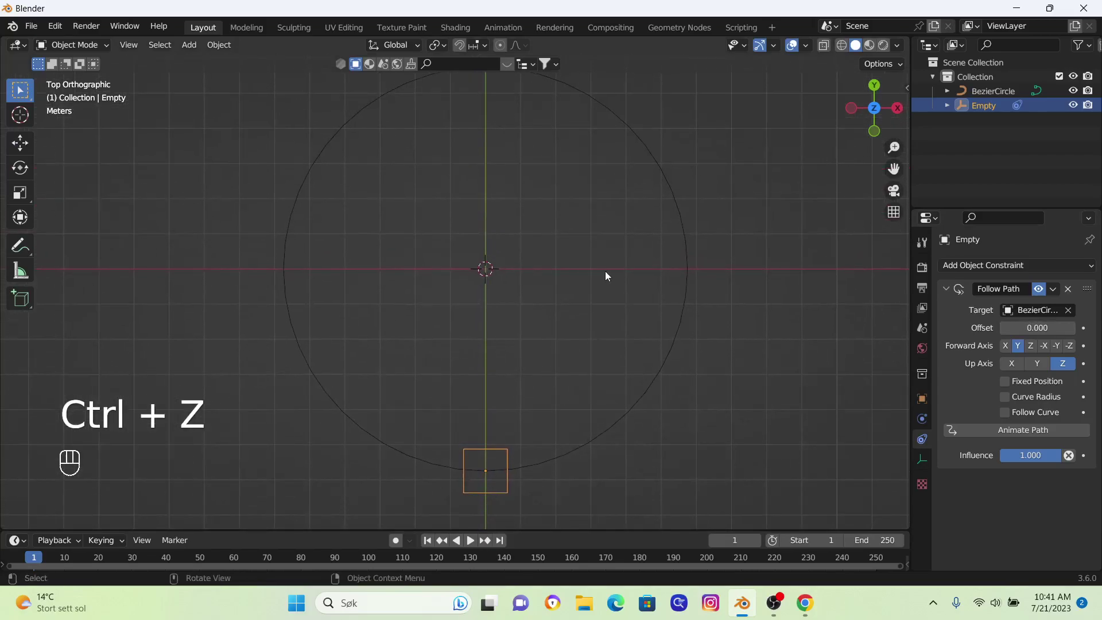
Step: Add a Sun light and move it along Y onto the Empty at the circle's rim
key(shift+a)
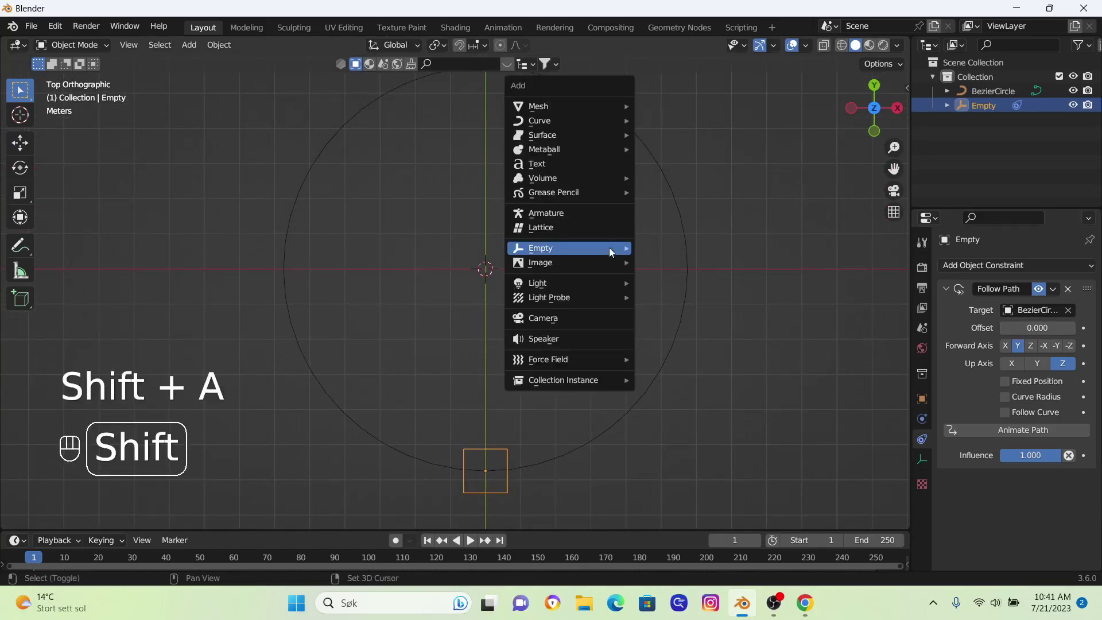
mouse_move(576, 281)
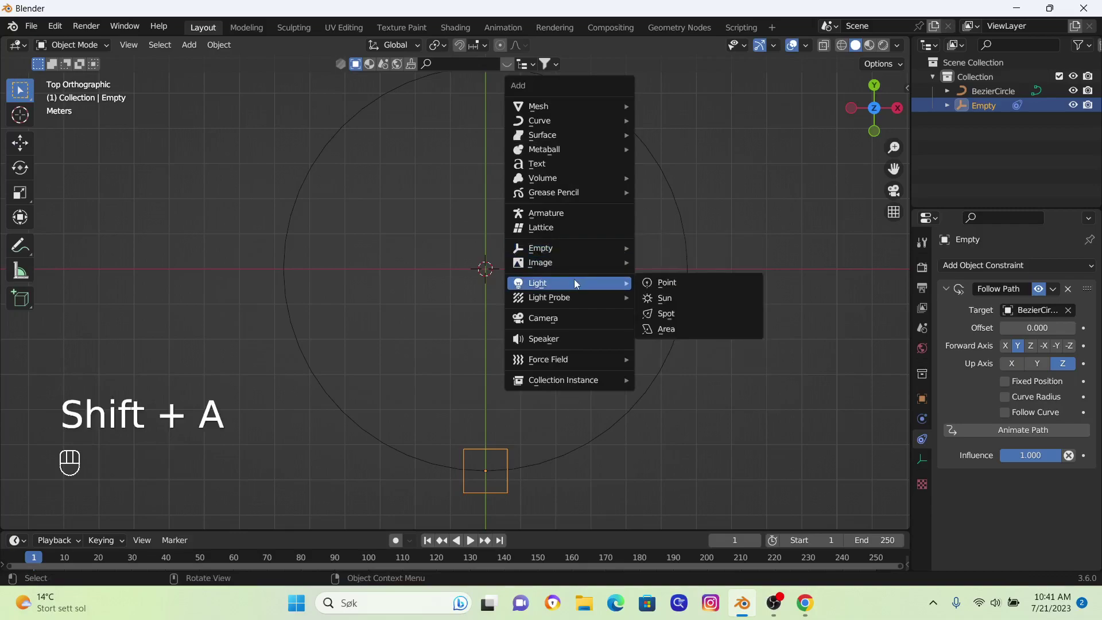
click(714, 298)
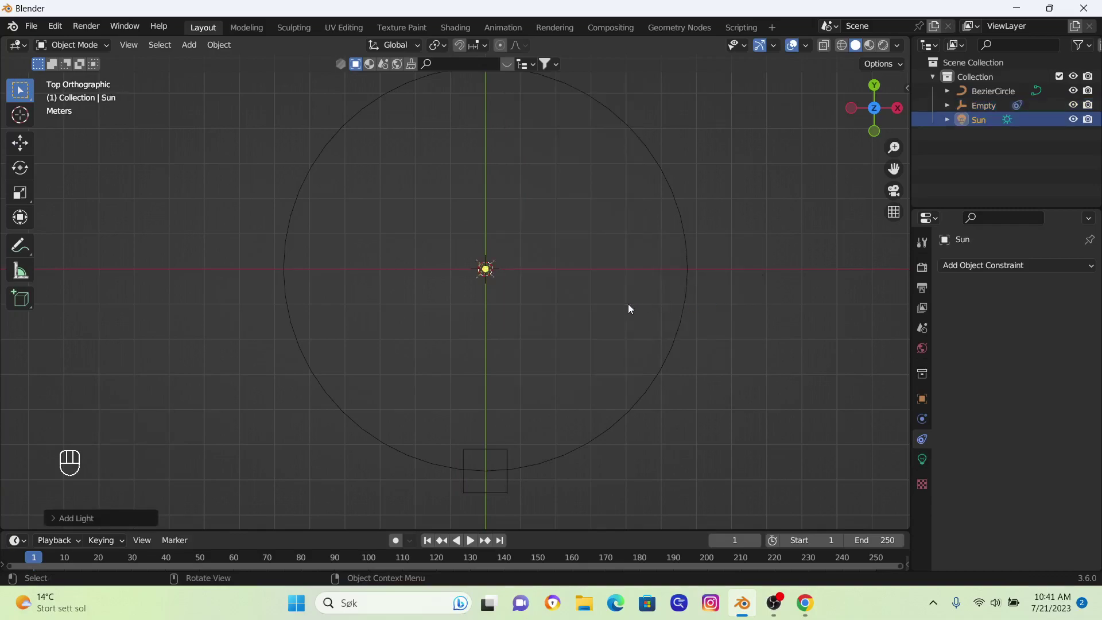
key(g)
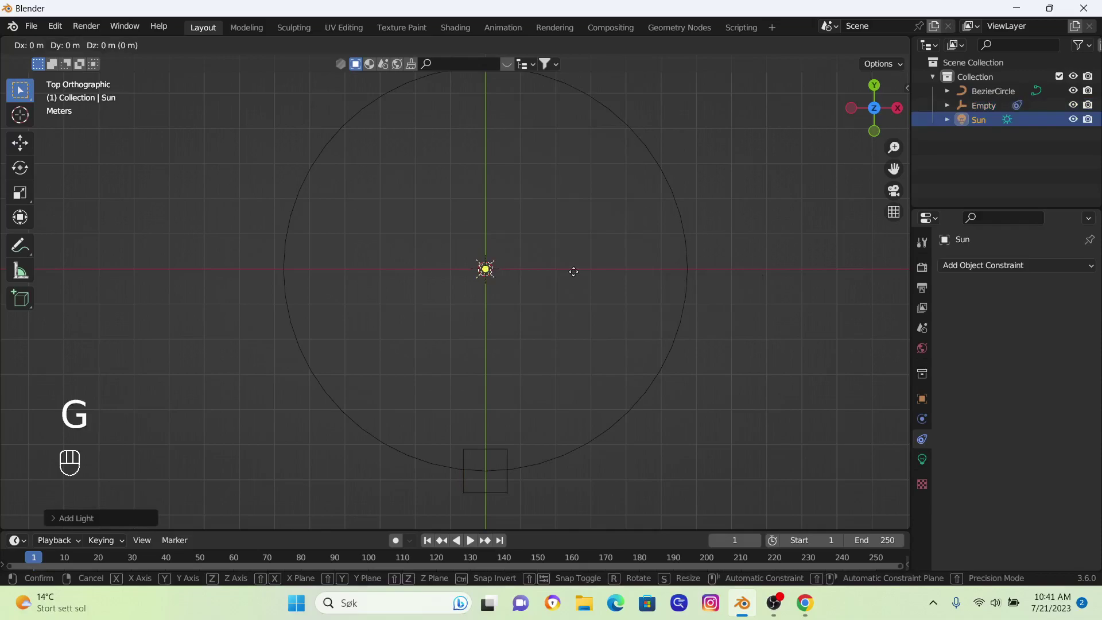
key(y)
click(573, 466)
scroll(478, 425, up, 2)
middle_drag(478, 425, 542, 348)
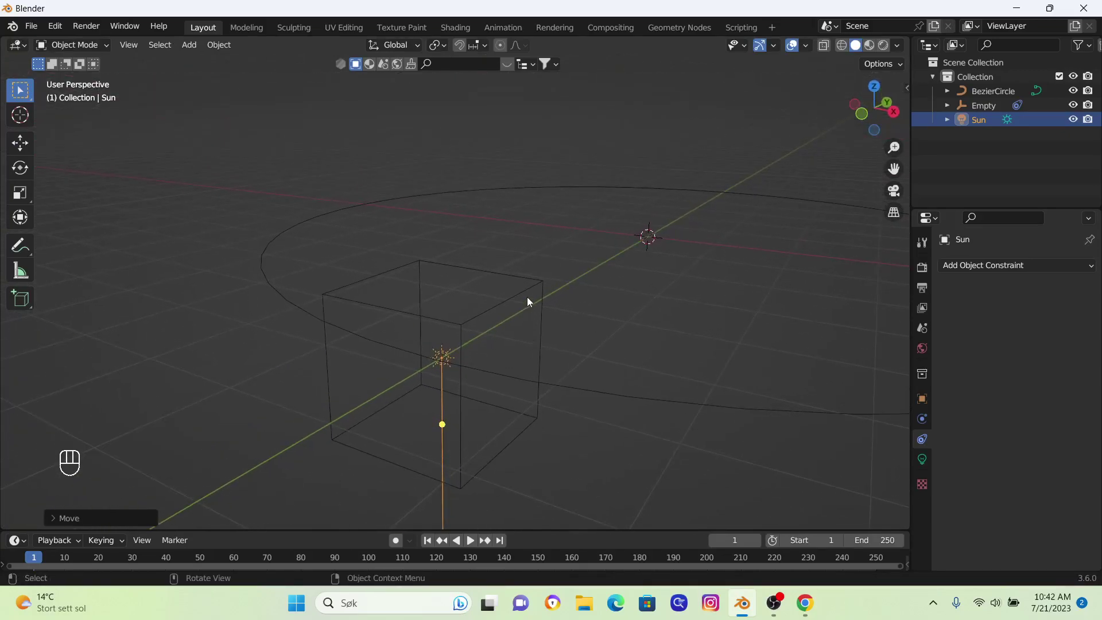
key(shift)
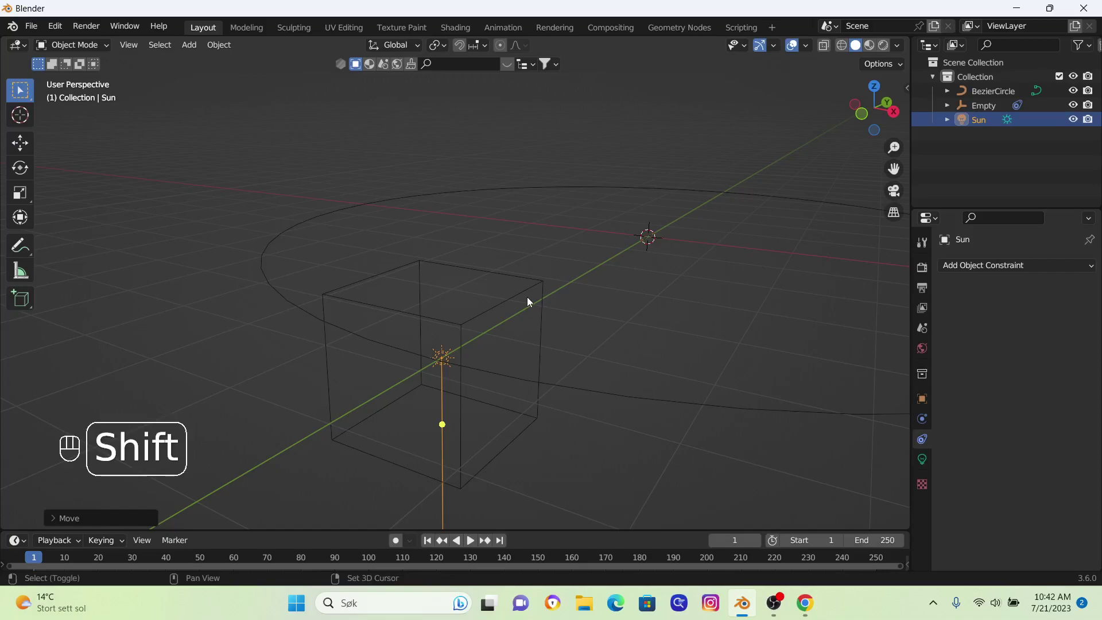
Step: Parent the Sun to the Empty using Ctrl+P > Object
shift+click(505, 276)
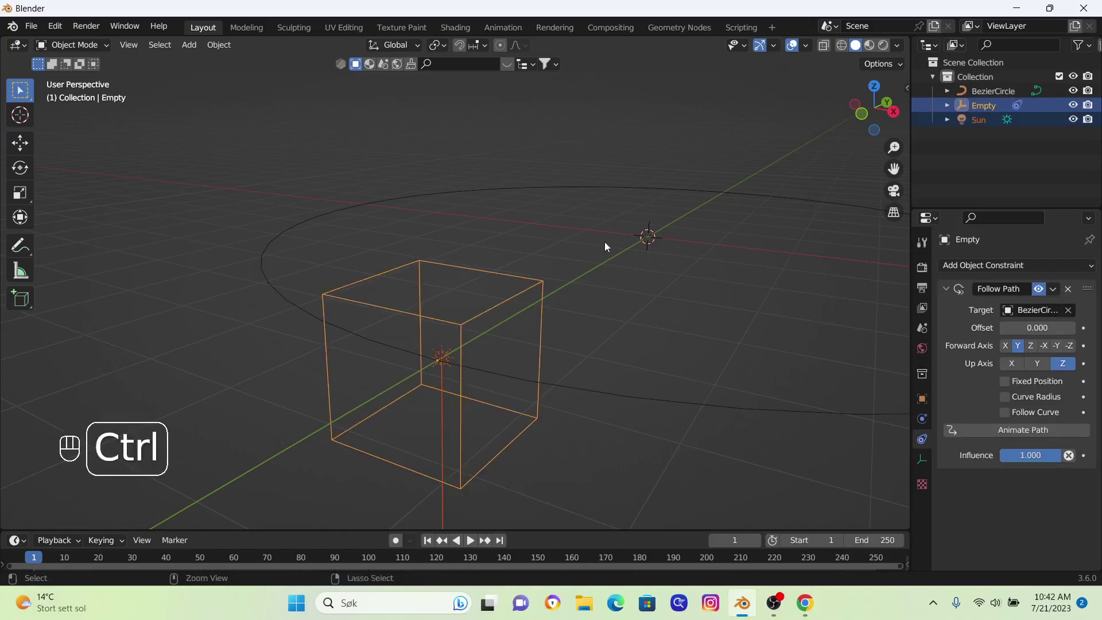
key(ctrl+p)
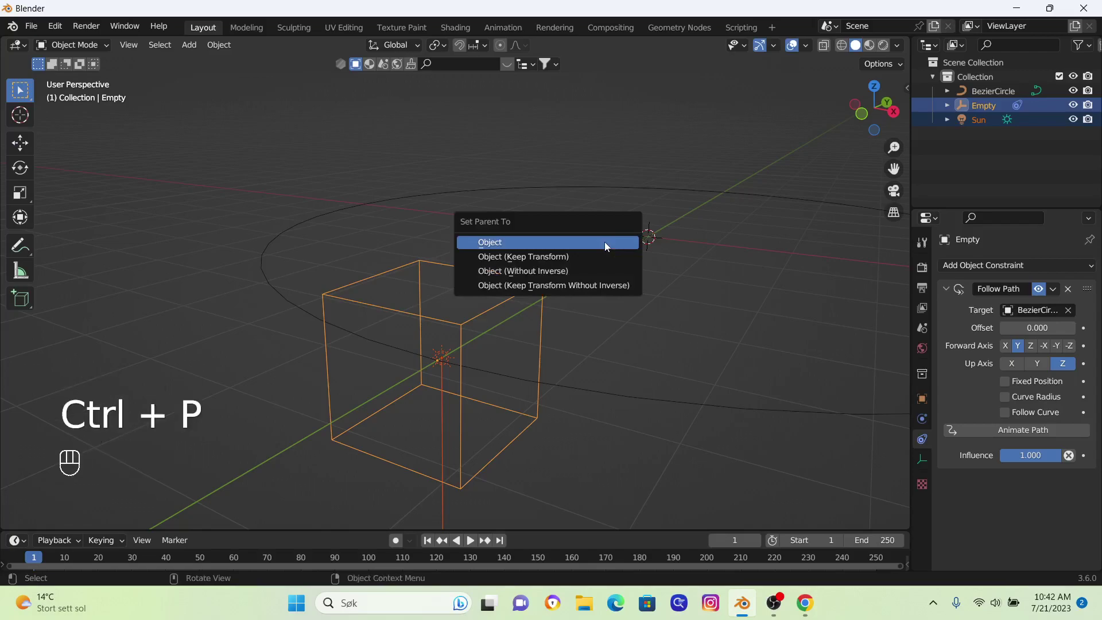
click(605, 242)
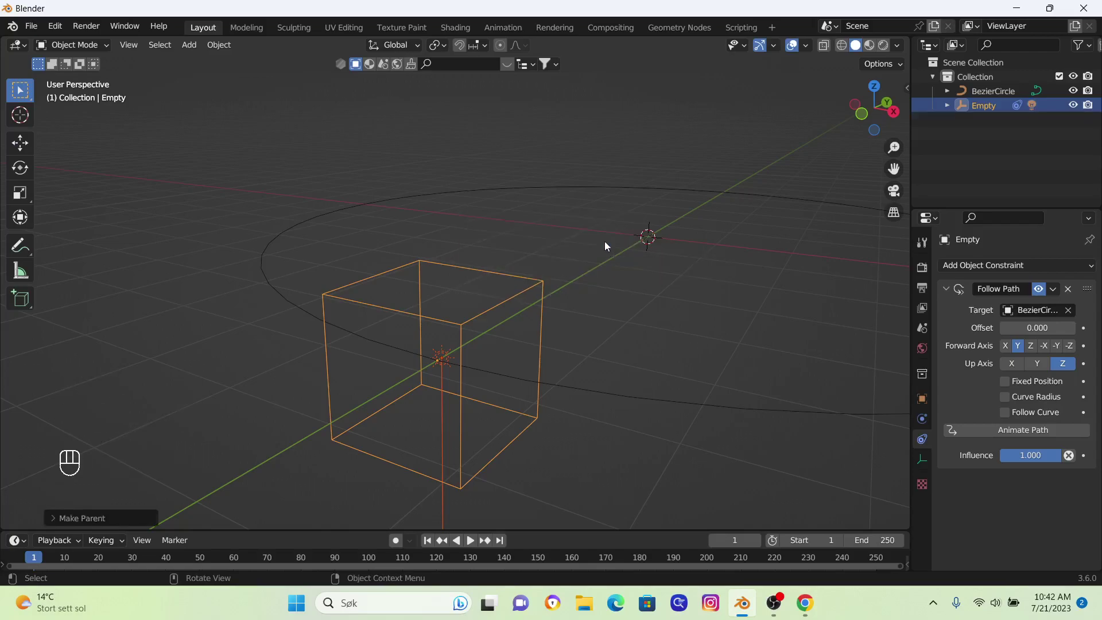
Step: In top view, test sliding the Empty along the path, then undo the offset change
key(KP_7)
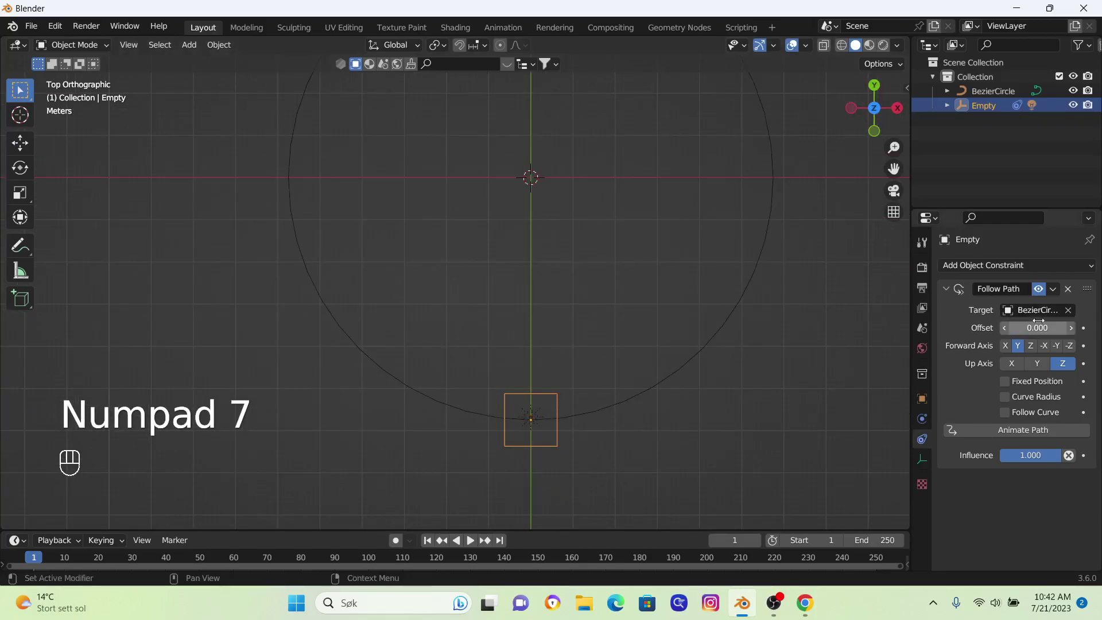
mouse_move(1038, 328)
mouse_down()
mouse_move(1079, 328)
mouse_move(1016, 328)
mouse_move(1056, 328)
mouse_up()
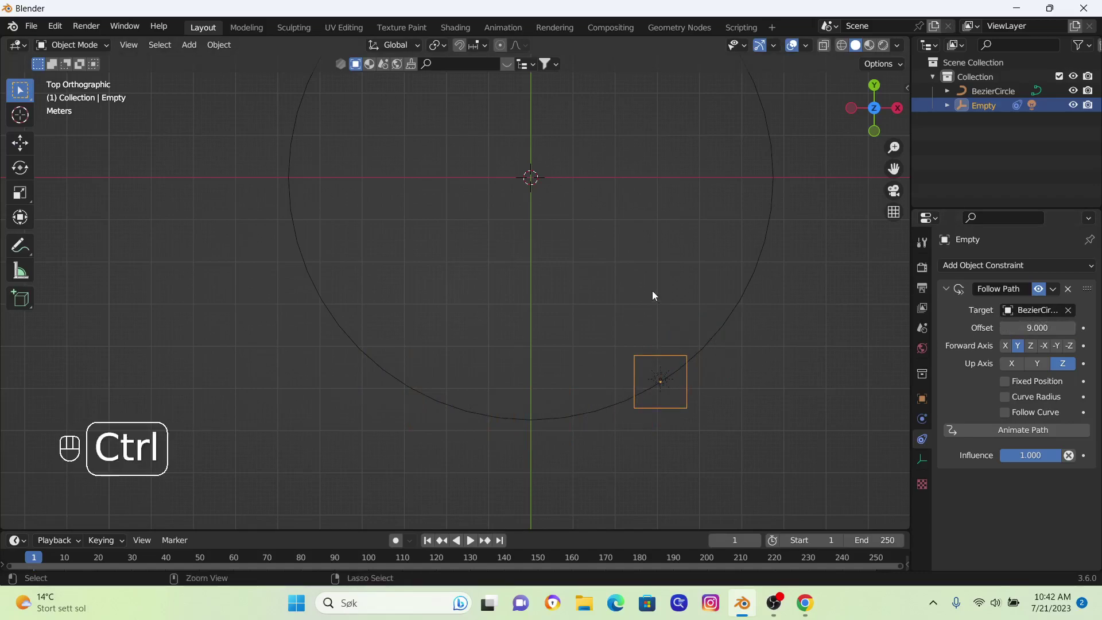
key(ctrl+z)
shift+middle_drag(658, 284, 593, 298)
scroll(592, 298, down, 2)
shift+scroll(594, 297, up, 2)
key(shift+a)
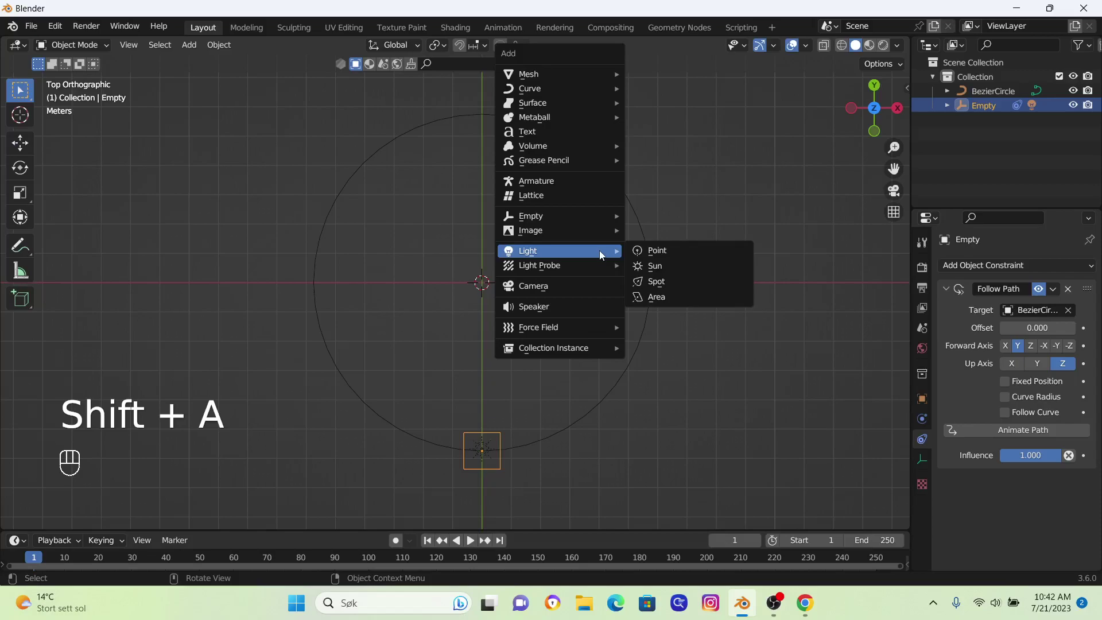
Step: Add a camera and move it out along the X axis to about 12.04 m
click(568, 283)
scroll(550, 281, down, 1)
key(g)
key(x)
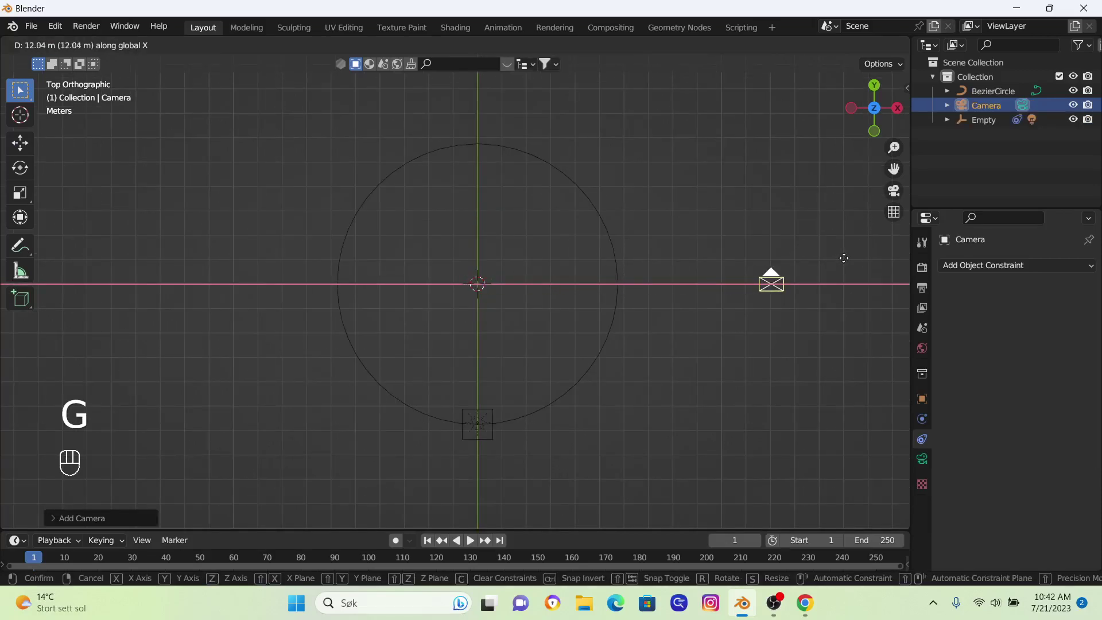
click(842, 256)
Step: Rotate the camera 90° about X and 90° about Z to face the centre
key(r)
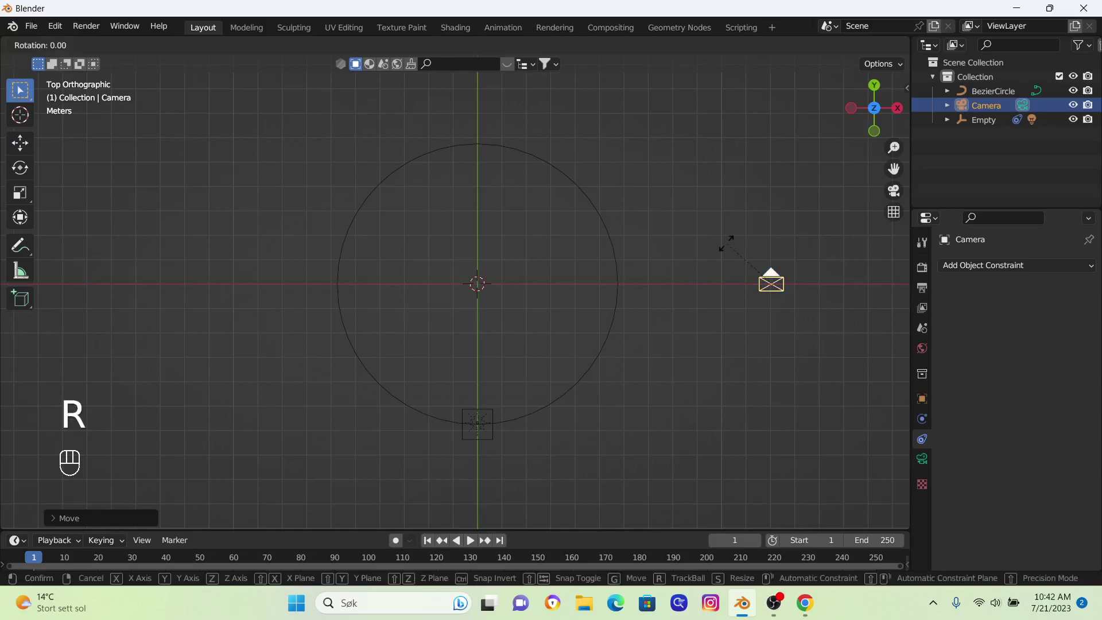
text(x)
text(90)
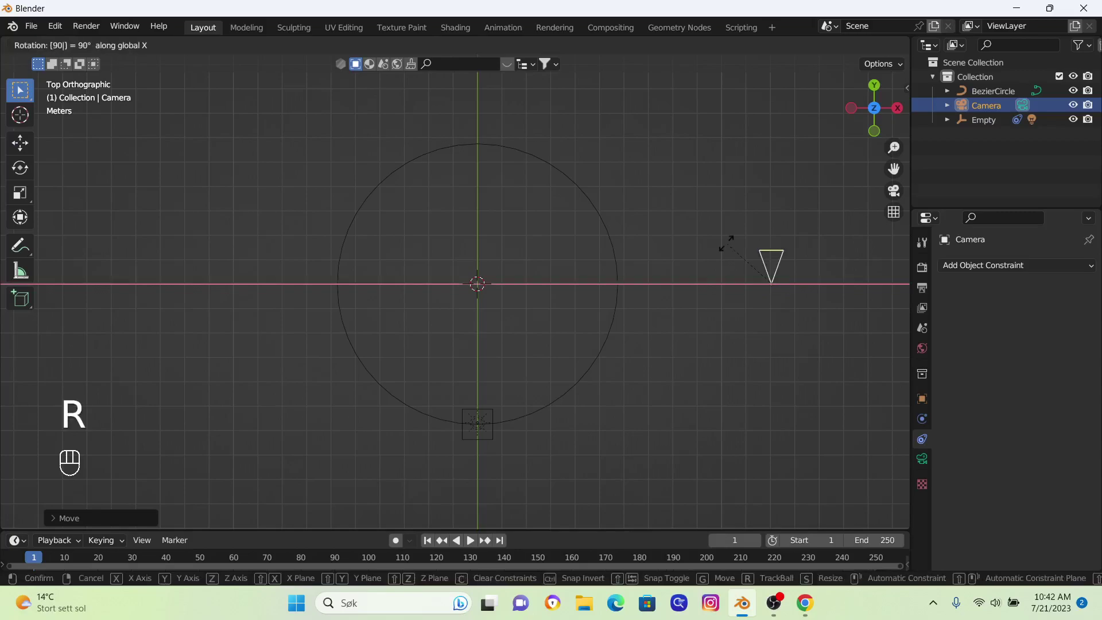
key(Return)
text(rz90)
key(Return)
scroll(591, 320, up, 2)
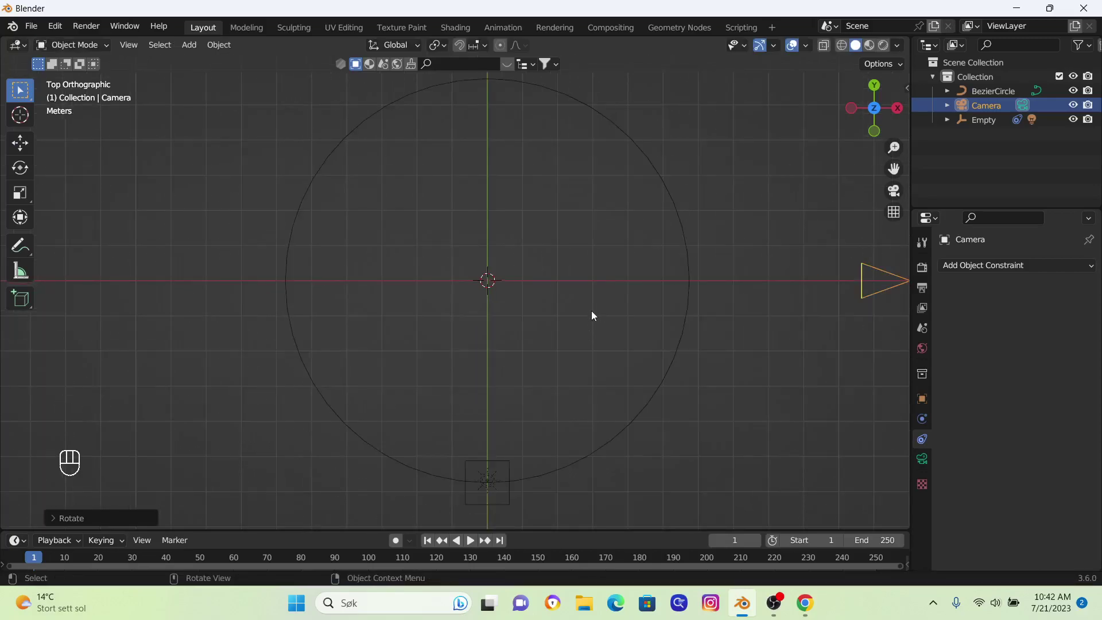
scroll(597, 312, down, 2)
shift+middle_drag(601, 312, 611, 323)
scroll(611, 322, up, 2)
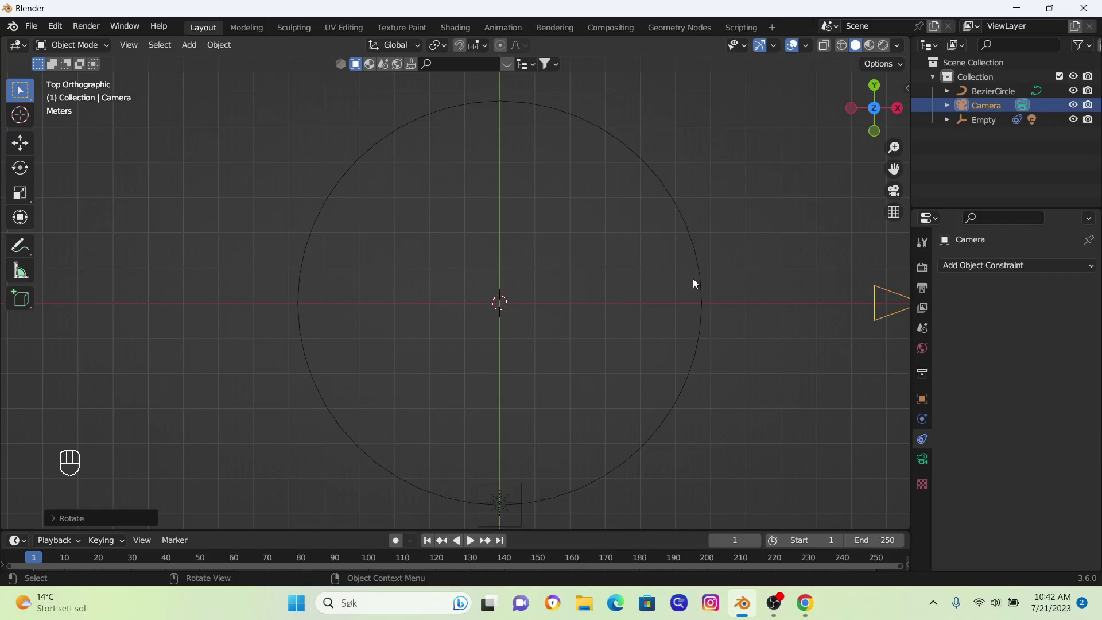
Step: Open the BlenderKit side panel and show its asset bar
key(n)
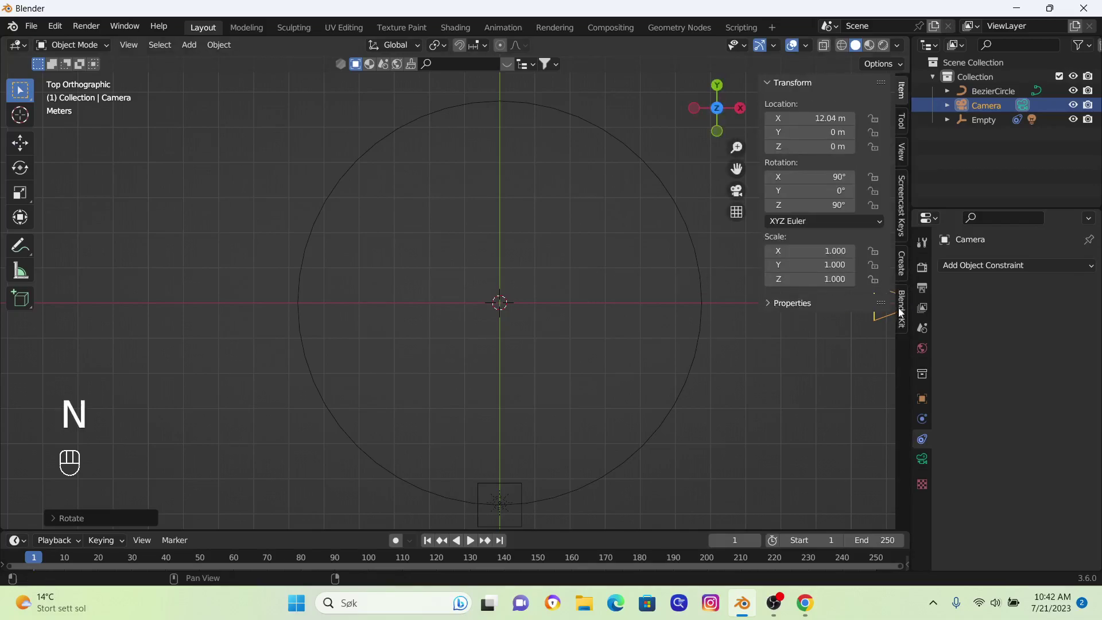
click(901, 312)
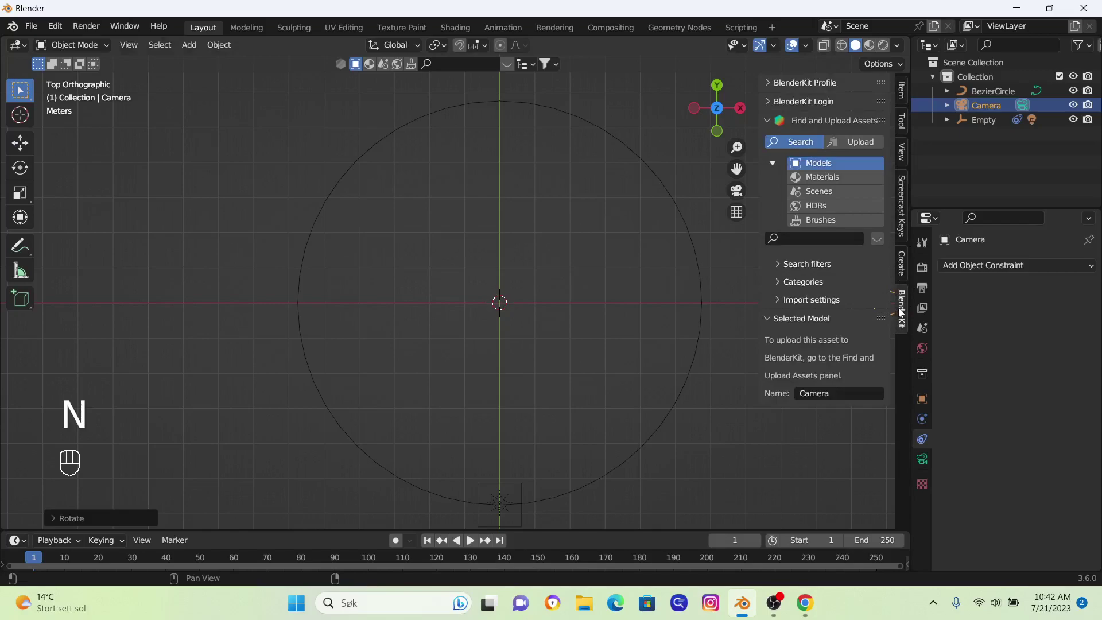
click(512, 67)
click(509, 64)
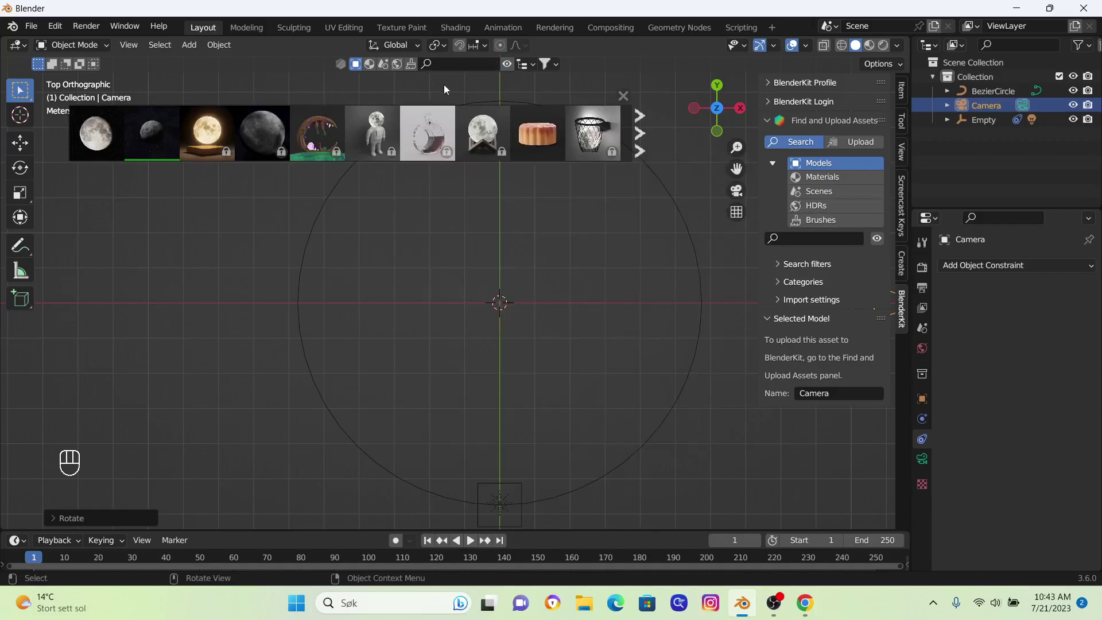
Step: Search BlenderKit for 'moon', place the Moon model at the centre and scale it to about 2.94
click(452, 63)
text(mm)
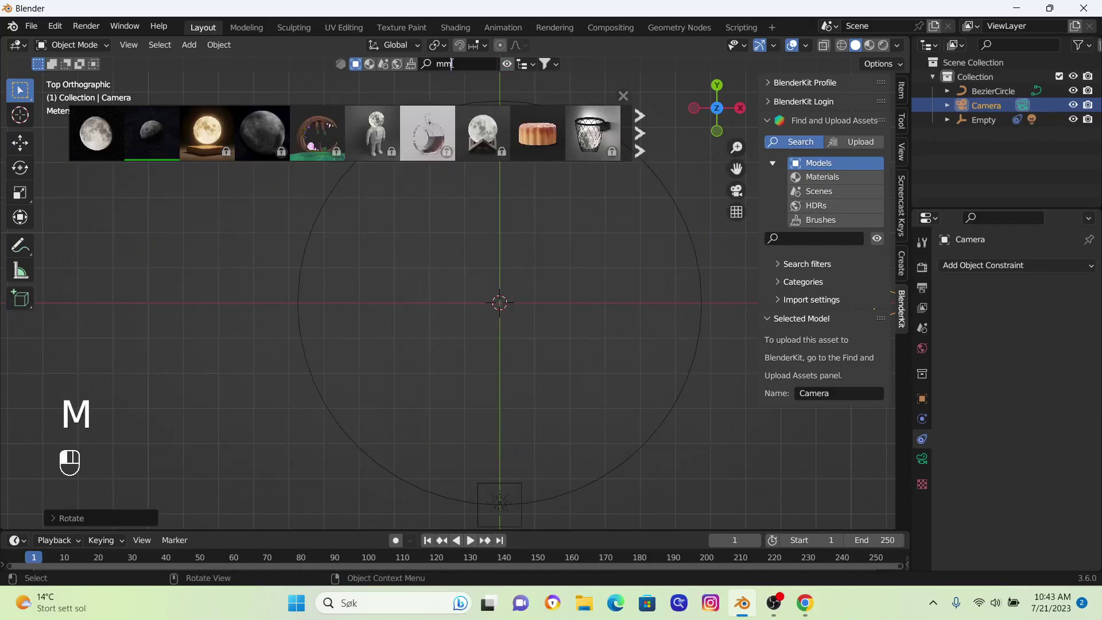
text(oon)
key(Return)
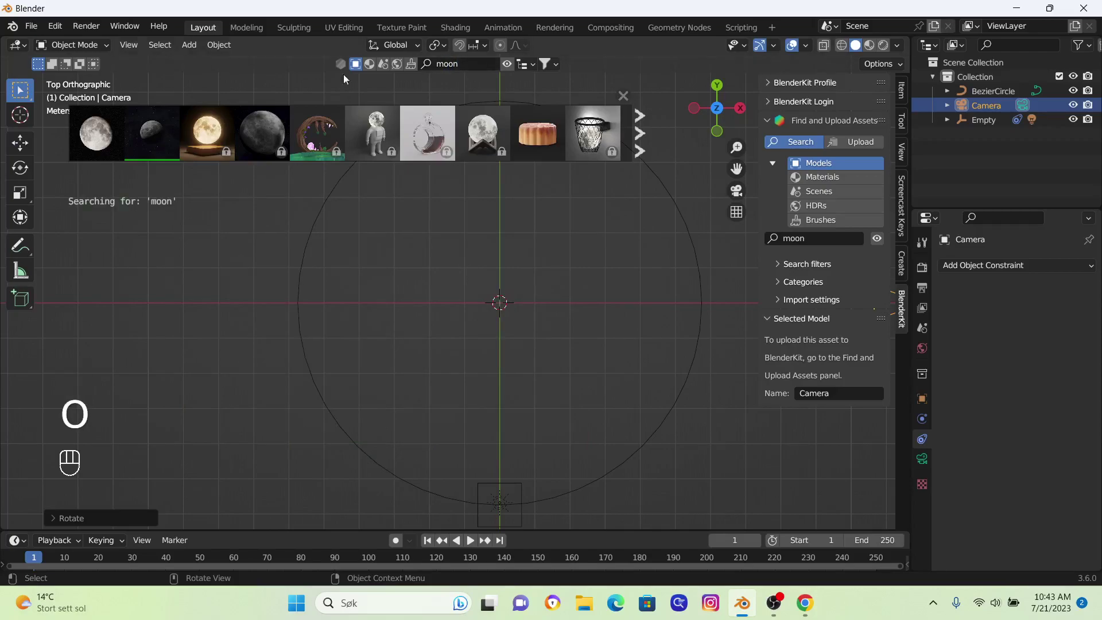
drag(151, 132, 501, 303)
key(s)
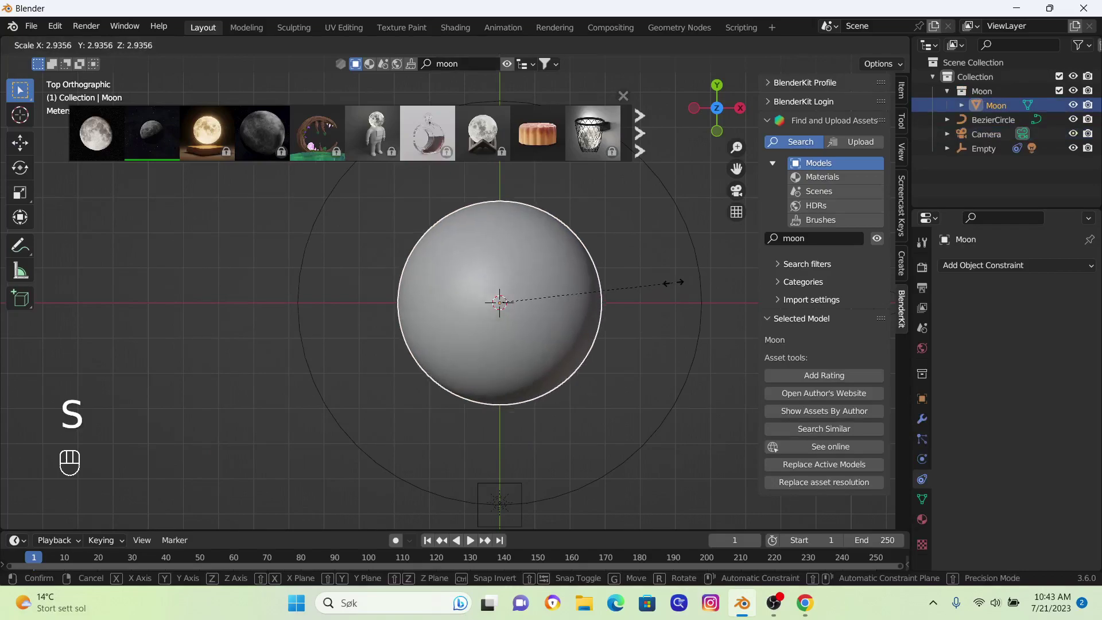
click(673, 287)
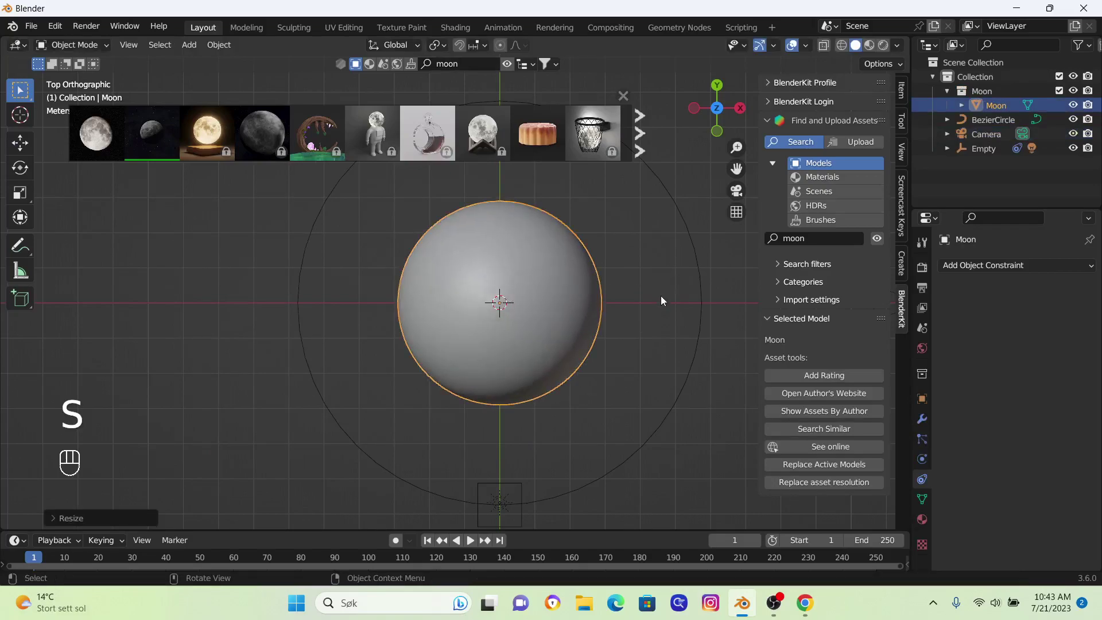
Step: Deselect the Moon, switch to Chrome and Google 'blendekit'
click(660, 296)
mouse_move(809, 613)
click(805, 533)
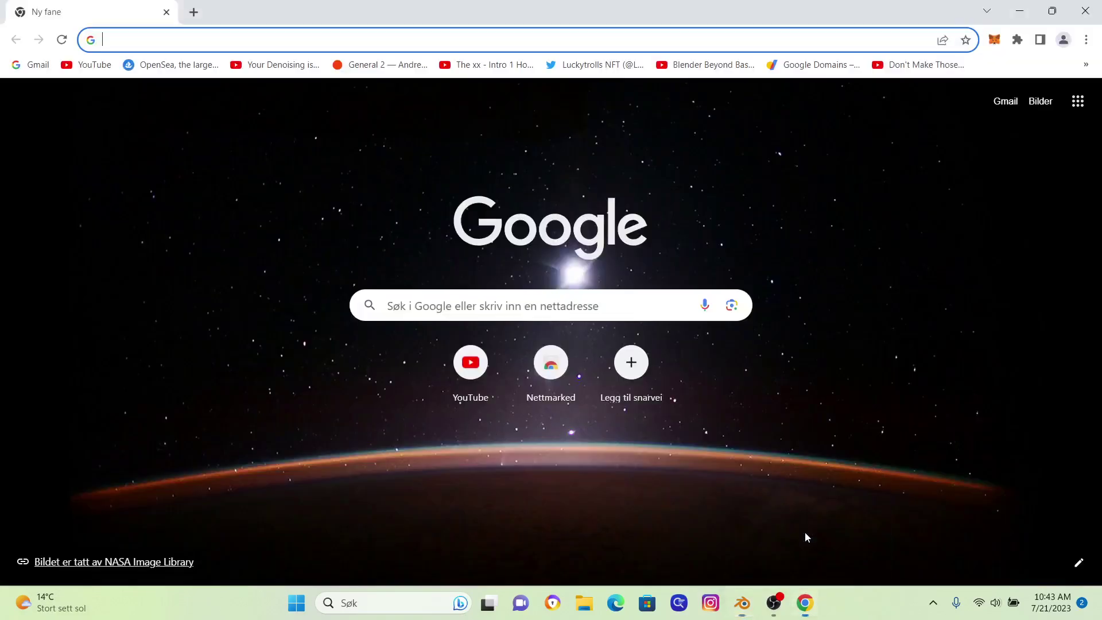
click(521, 312)
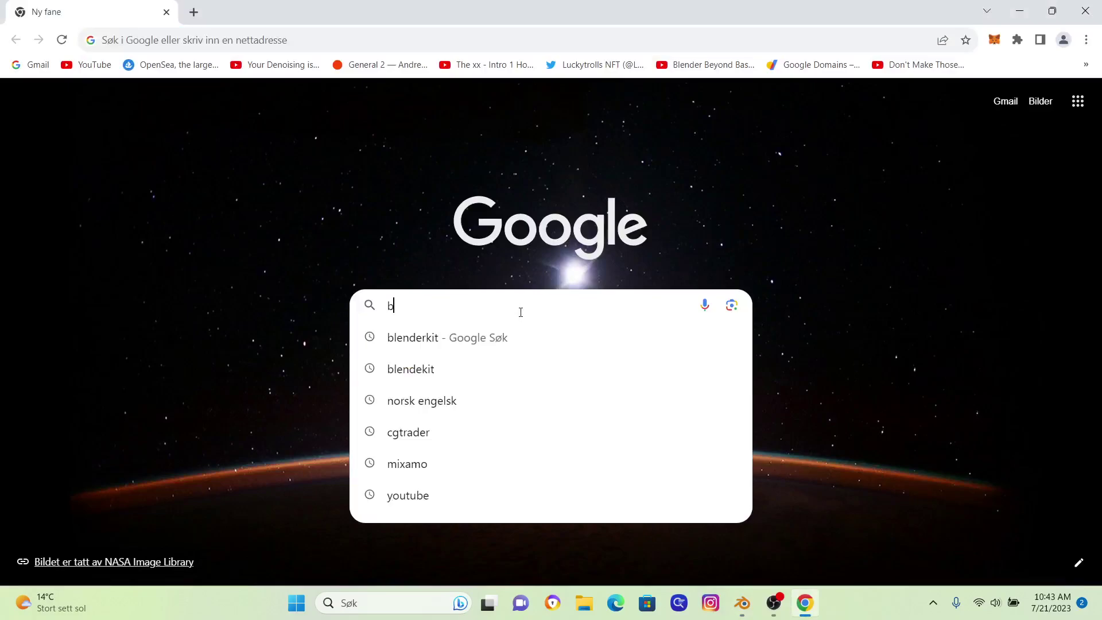
text(blendekit)
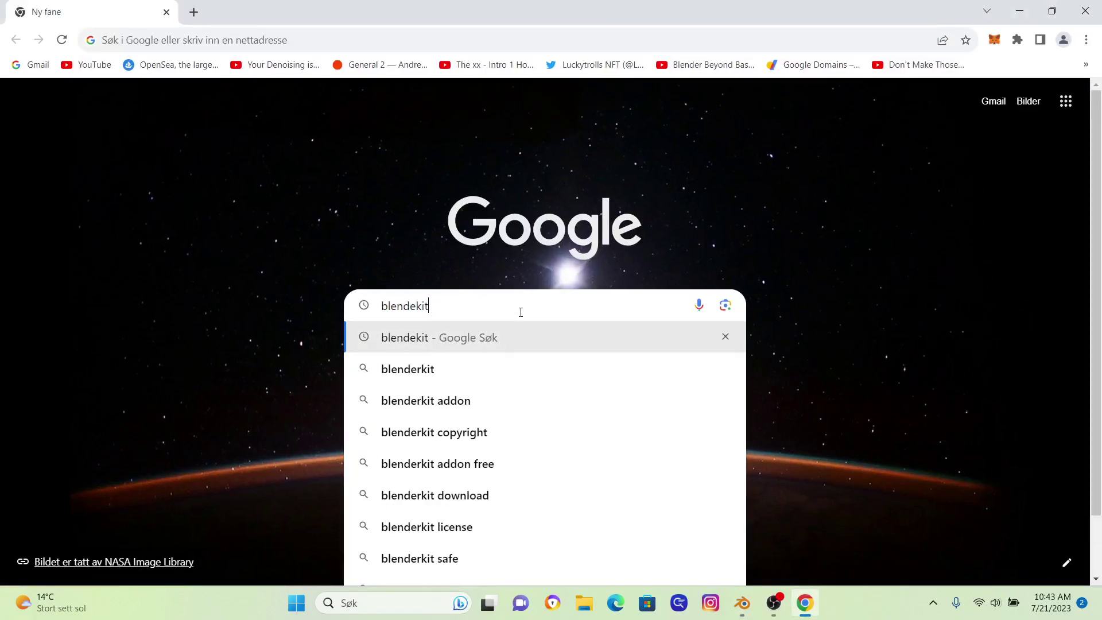
key(Return)
Step: Open blenderkit.com and go to its free add-on download page
scroll(378, 352, down, 3)
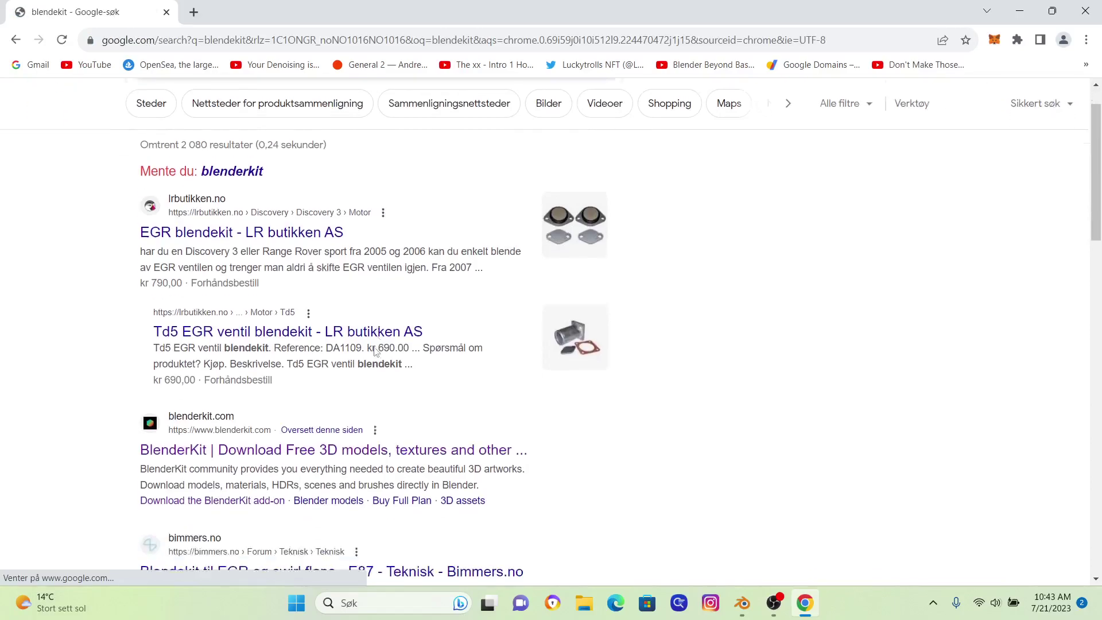
scroll(303, 215, up, 3)
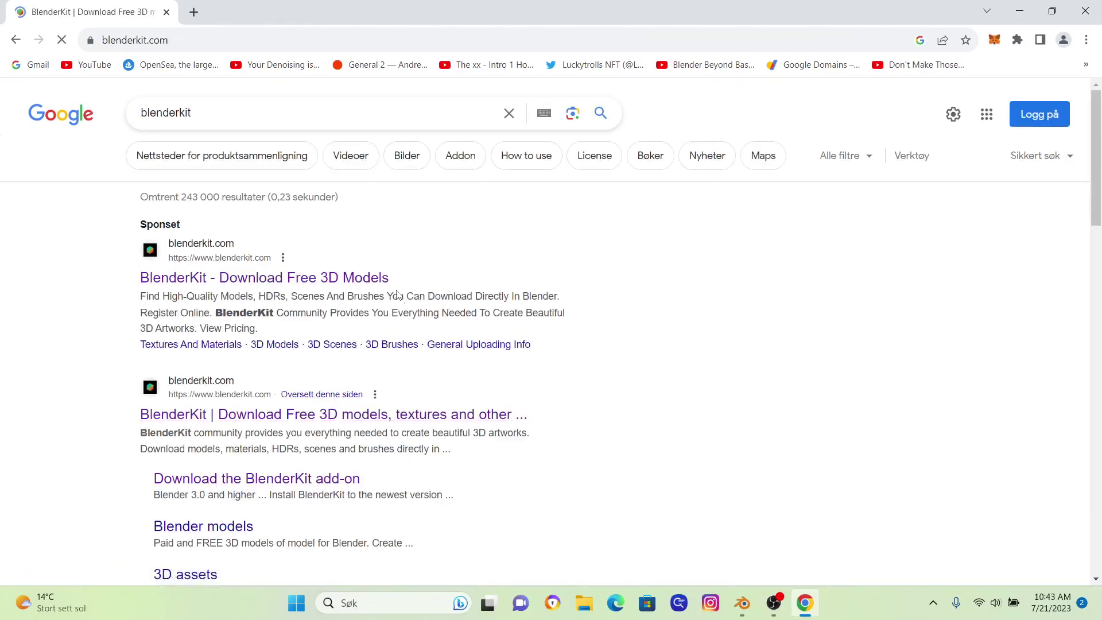
click(327, 413)
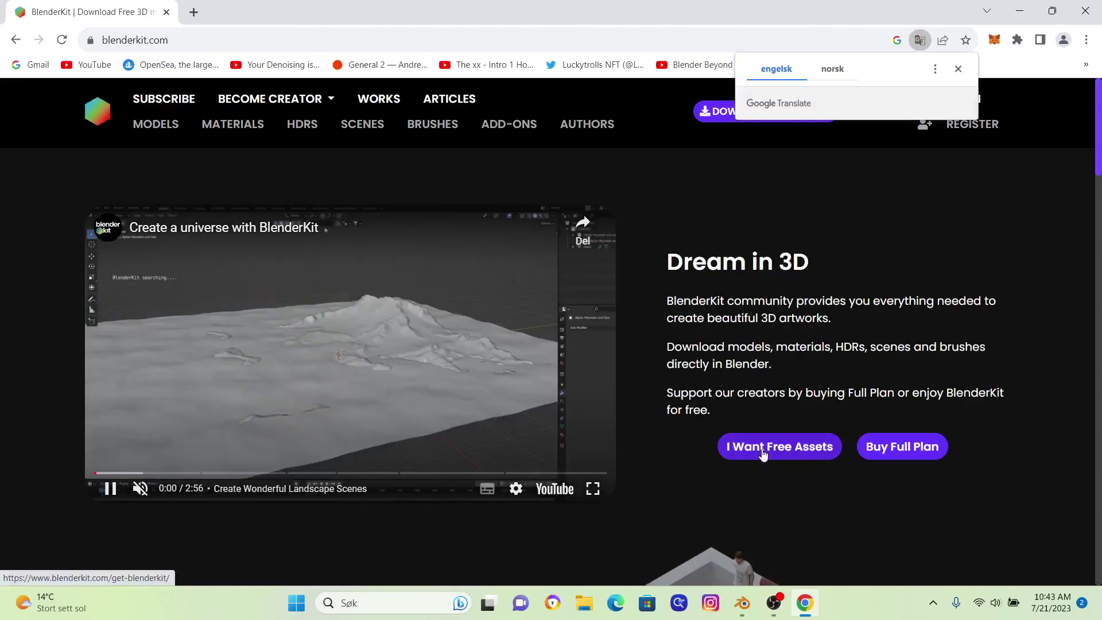
click(764, 453)
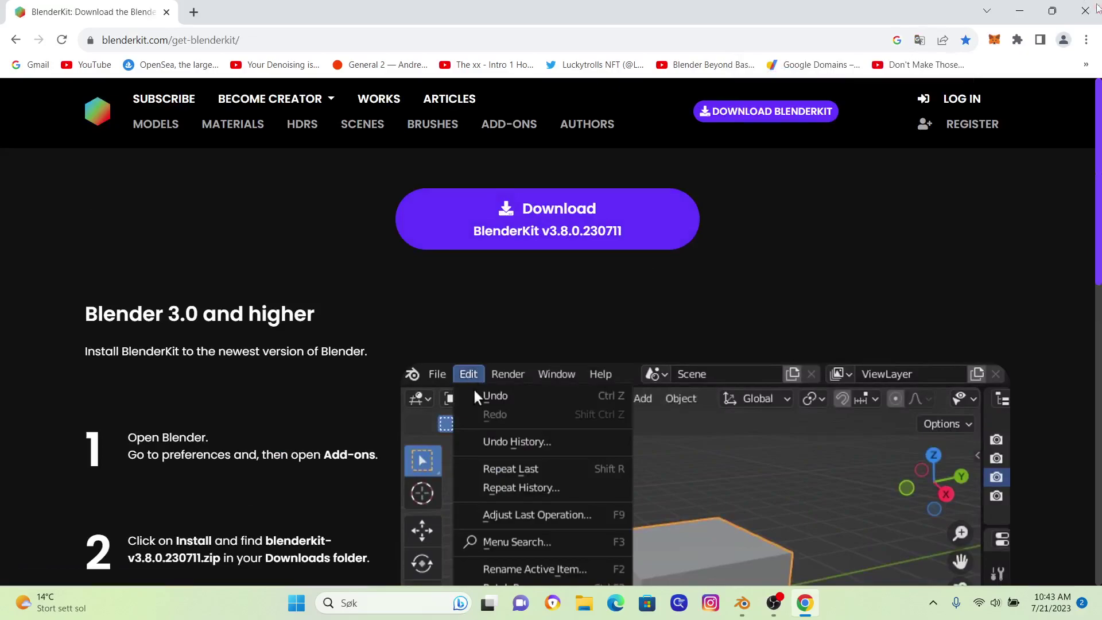
Step: Close Chrome, confirm BlenderKit Online Asset Library is enabled in Preferences, and save preferences
click(1097, 4)
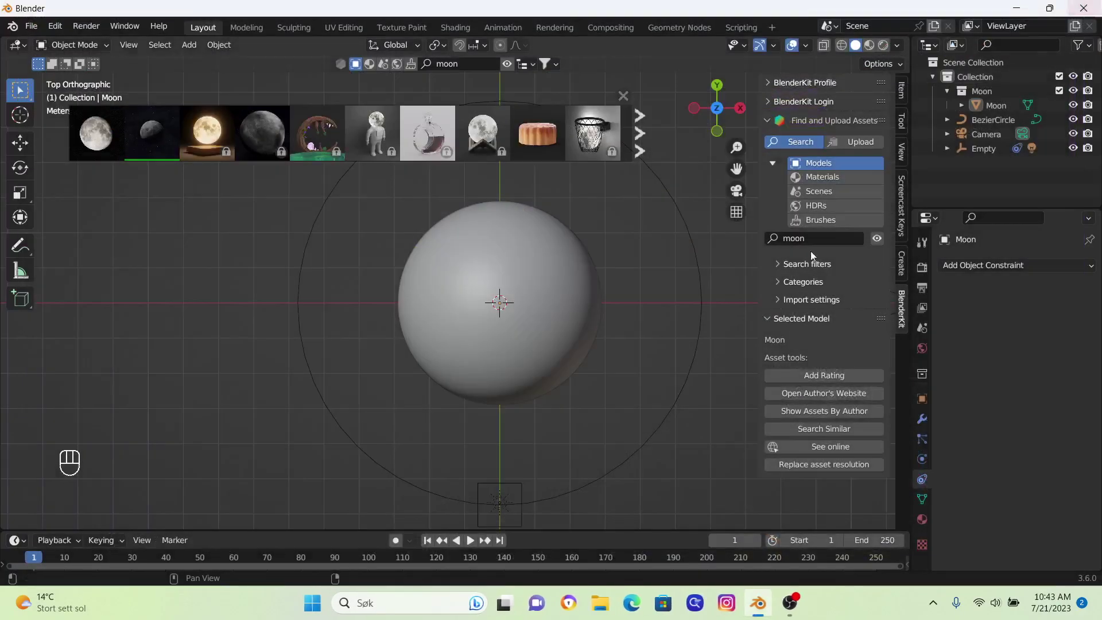
click(33, 26)
mouse_move(55, 26)
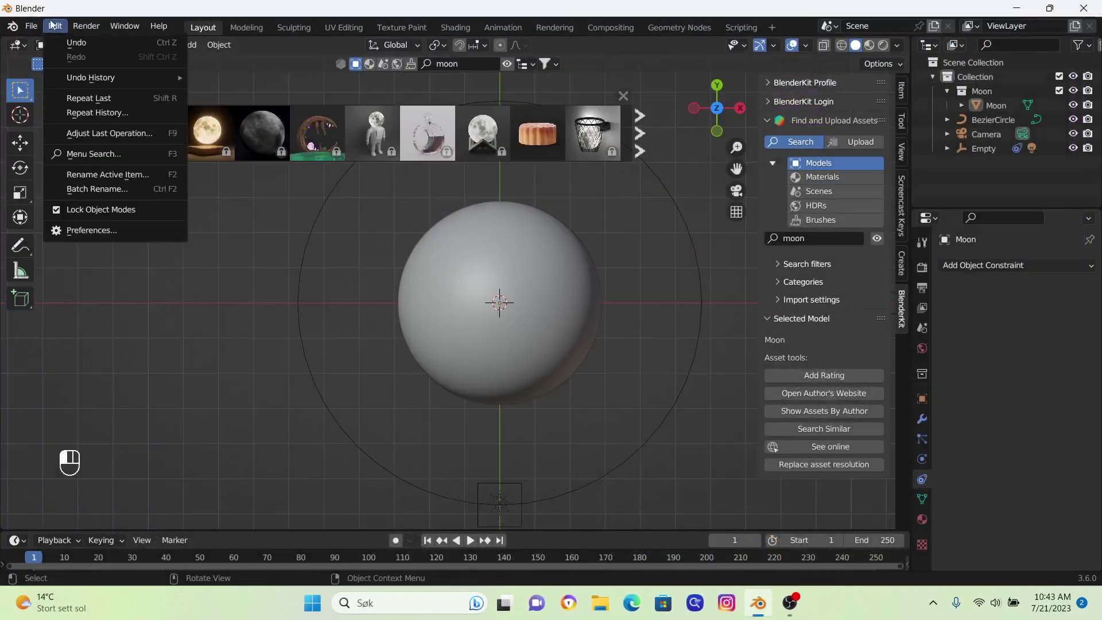
click(102, 230)
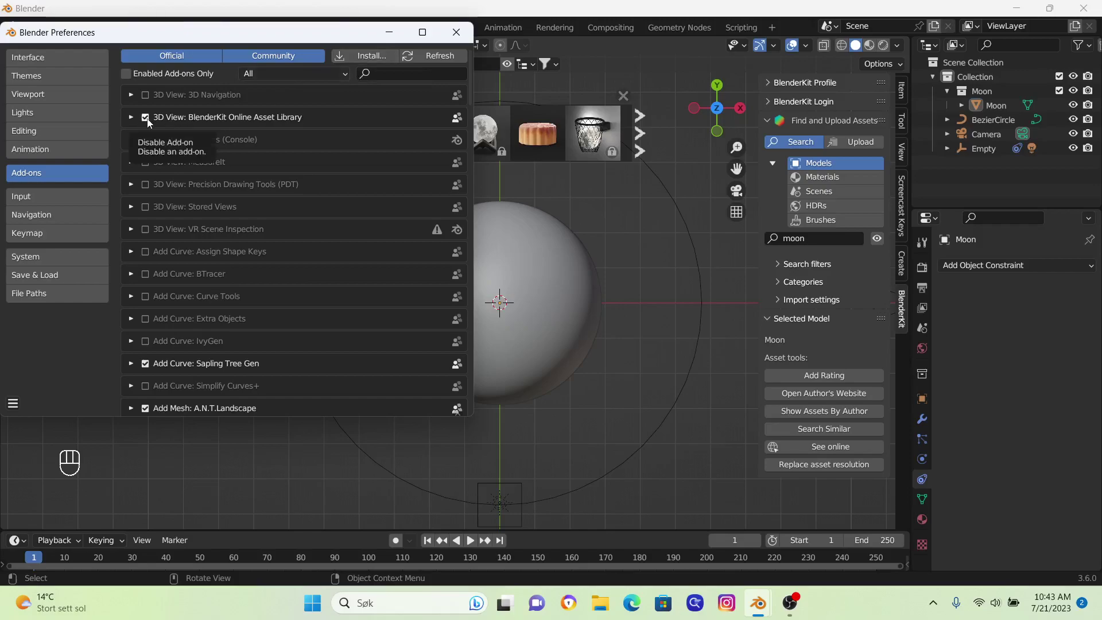
click(13, 405)
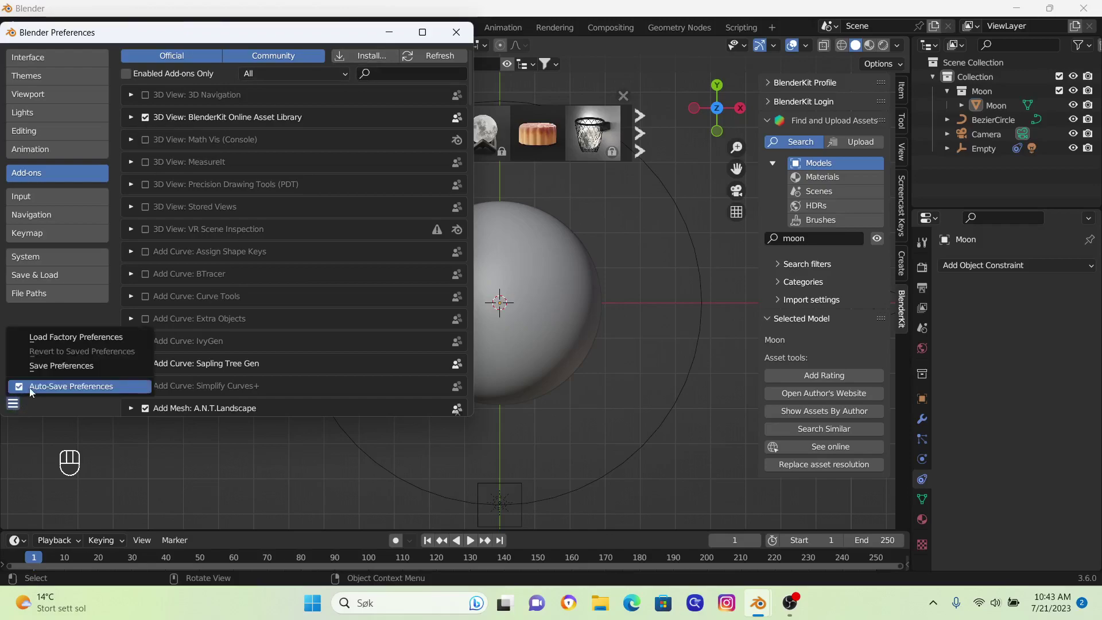
Step: Close the preferences window and the BlenderKit asset bar, then recentre the viewport
click(456, 32)
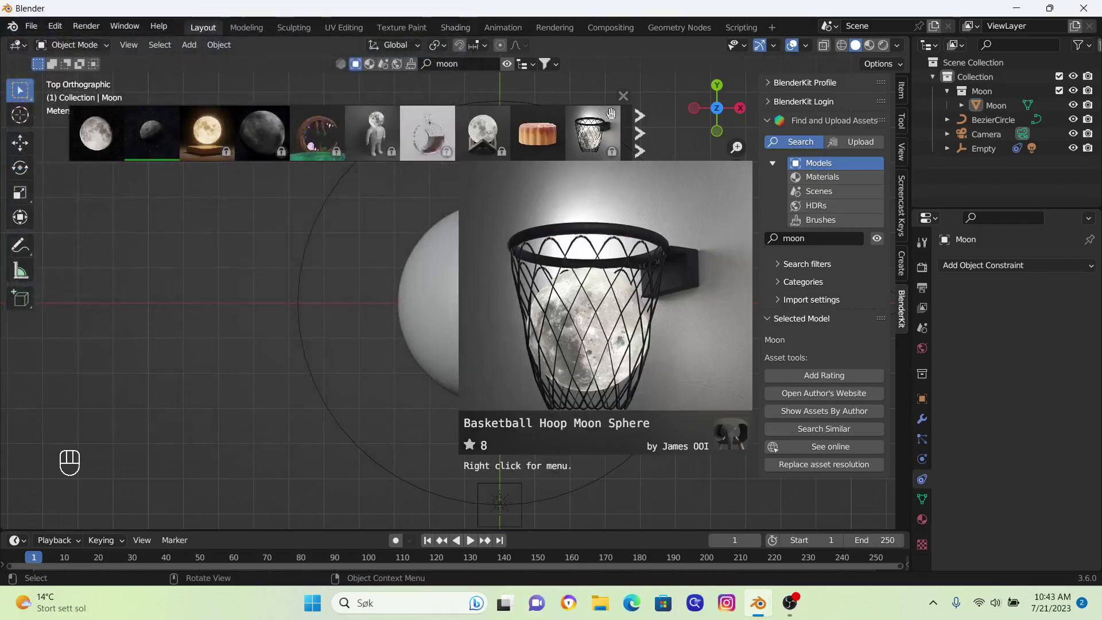
click(625, 97)
scroll(480, 315, down, 2)
shift+middle_drag(476, 313, 441, 326)
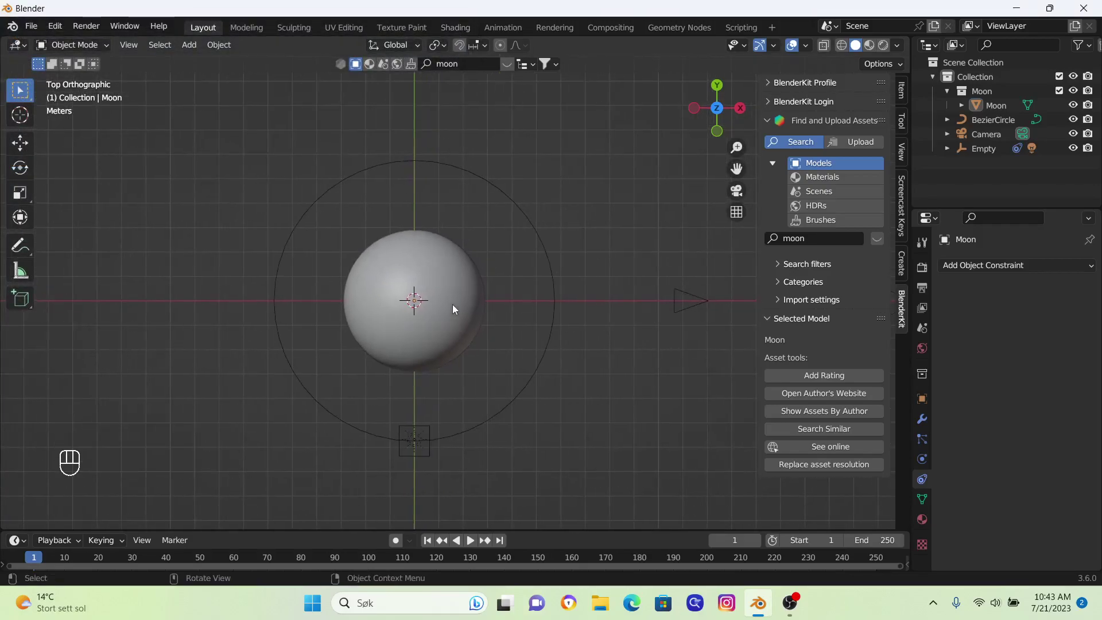
Step: Look through the camera and scale the Moon sphere down to 0.6012
key(KP_0)
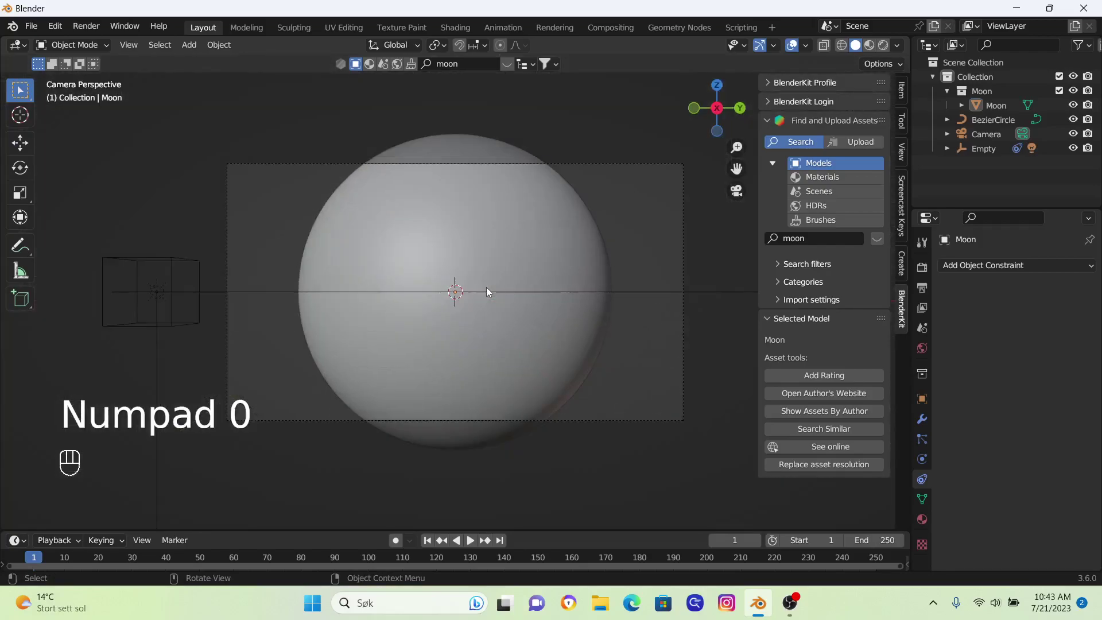
click(515, 254)
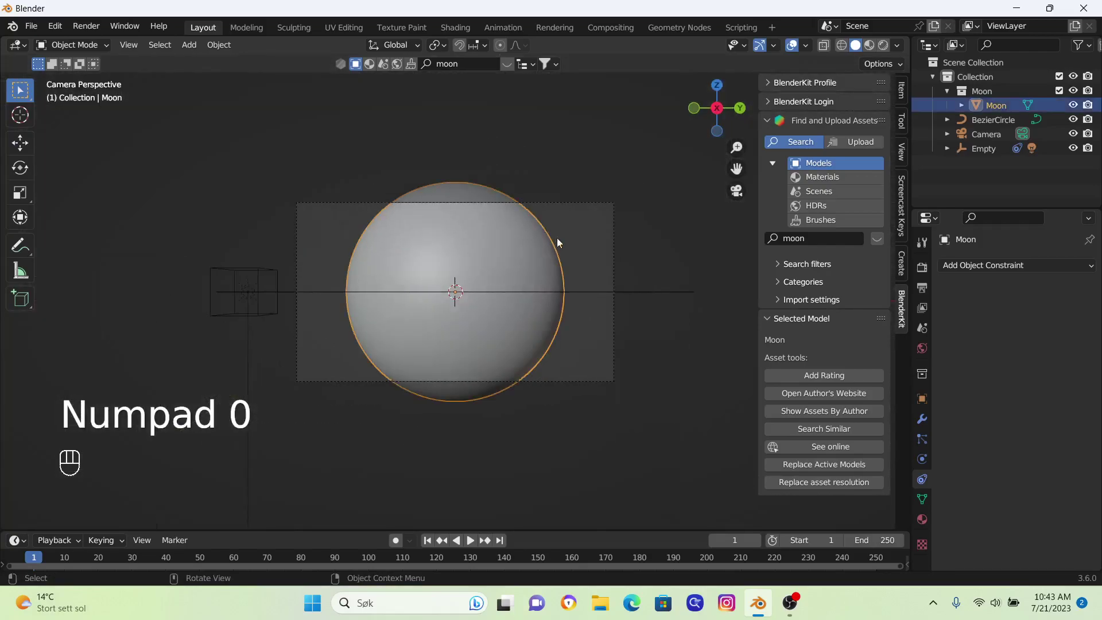
key(s)
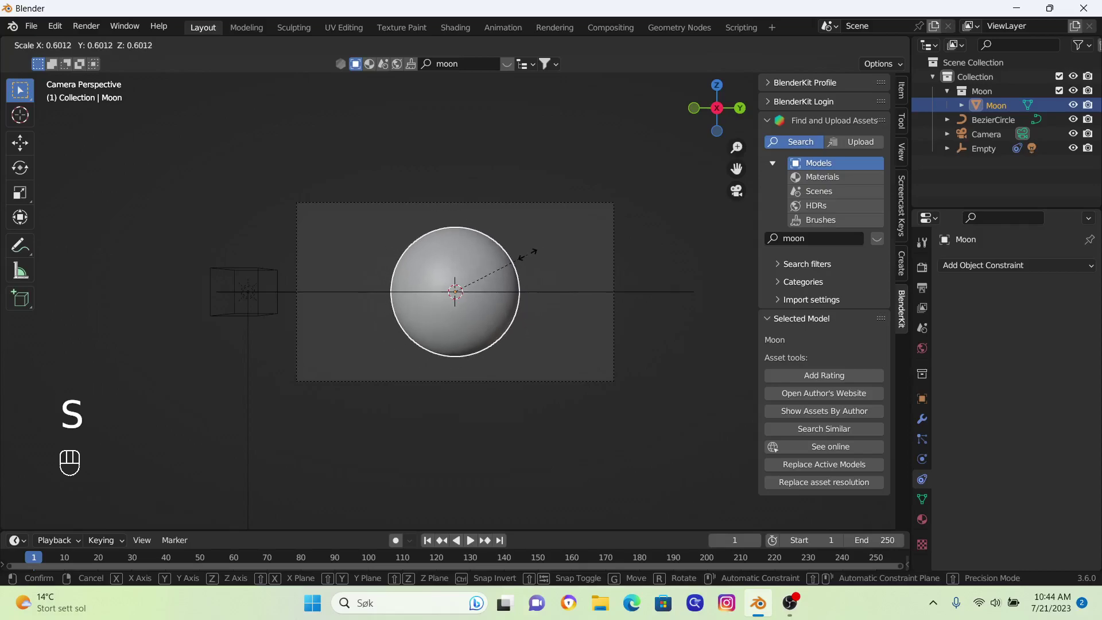
click(528, 254)
Step: Pan the camera view until the Moon sits centred in the frame
scroll(334, 414, up, 3)
shift+middle_drag(341, 398, 530, 328)
scroll(256, 254, up, 2)
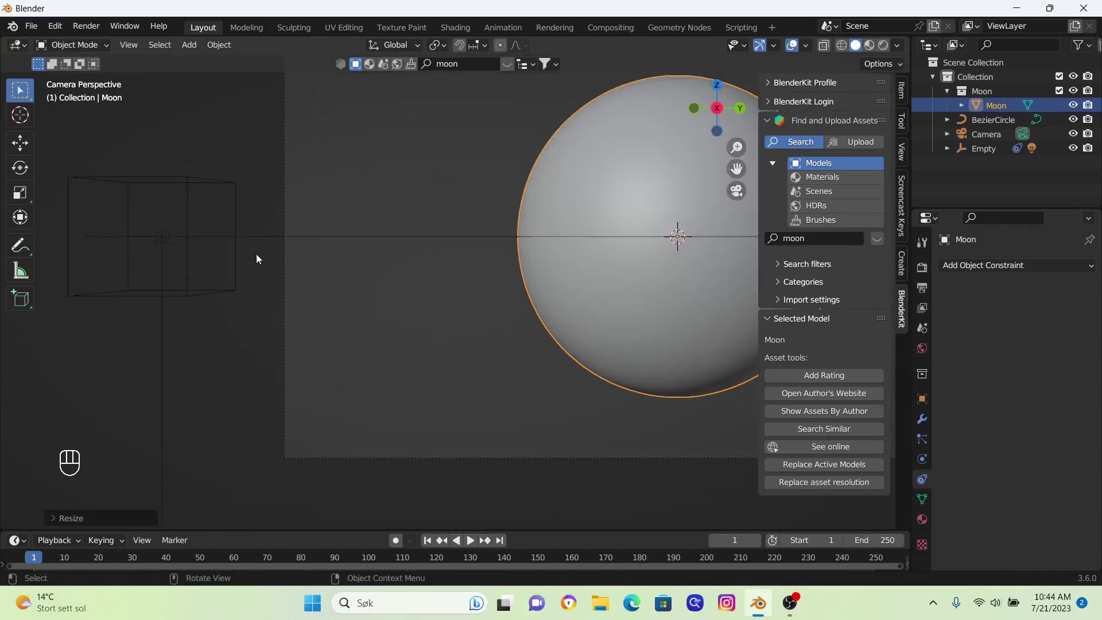
shift+middle_drag(256, 254, 385, 230)
scroll(469, 232, down, 2)
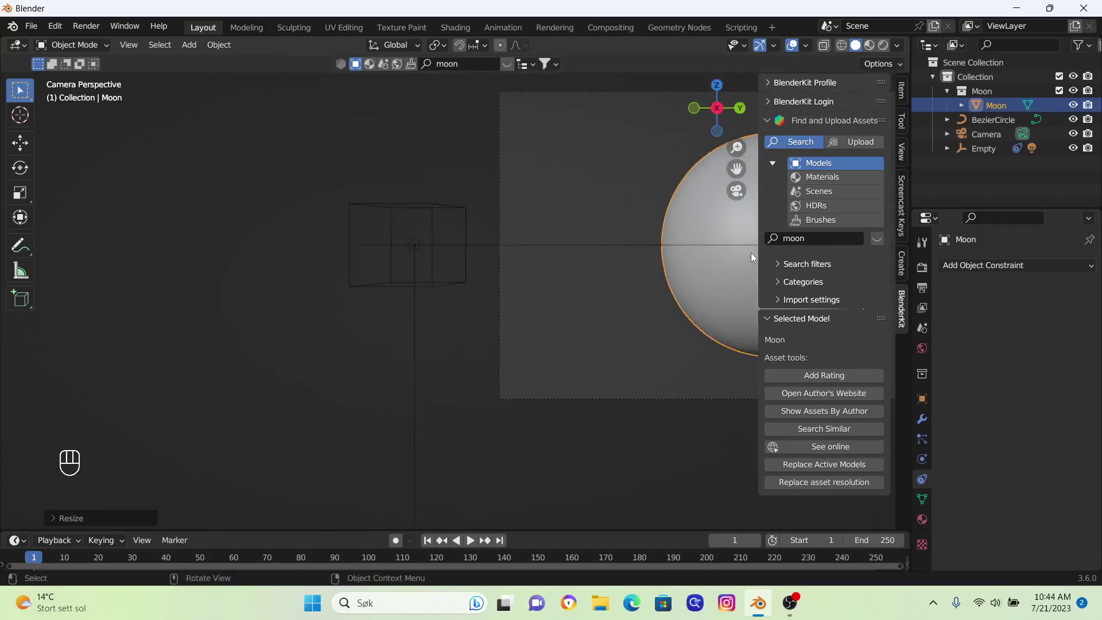
shift+middle_drag(704, 255, 421, 297)
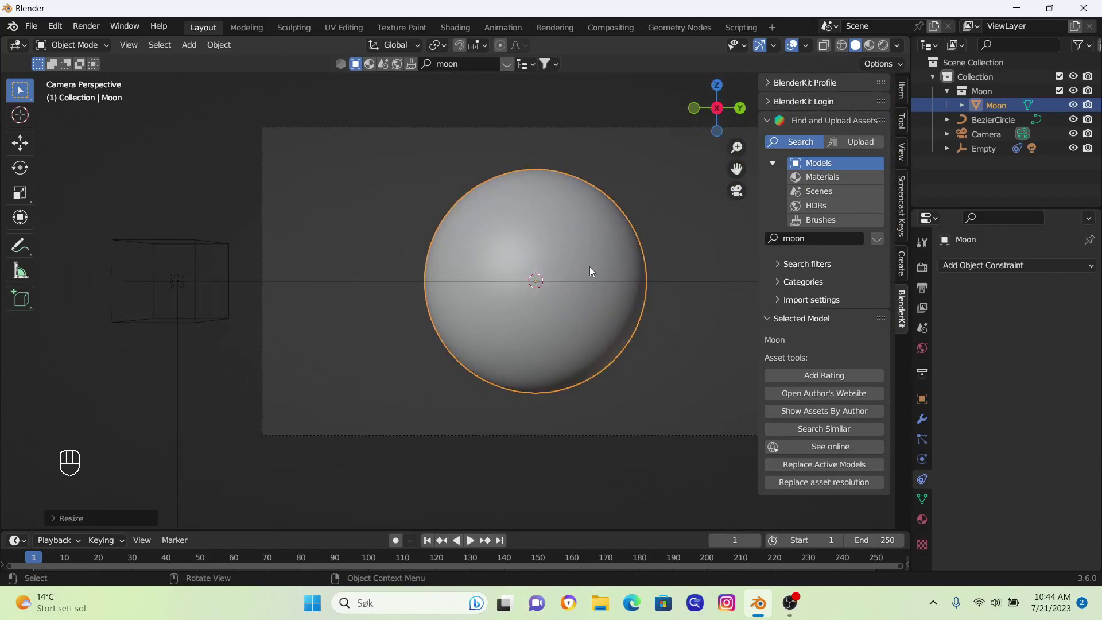
Step: Set the Sun lamp's light Strength to 10
click(178, 281)
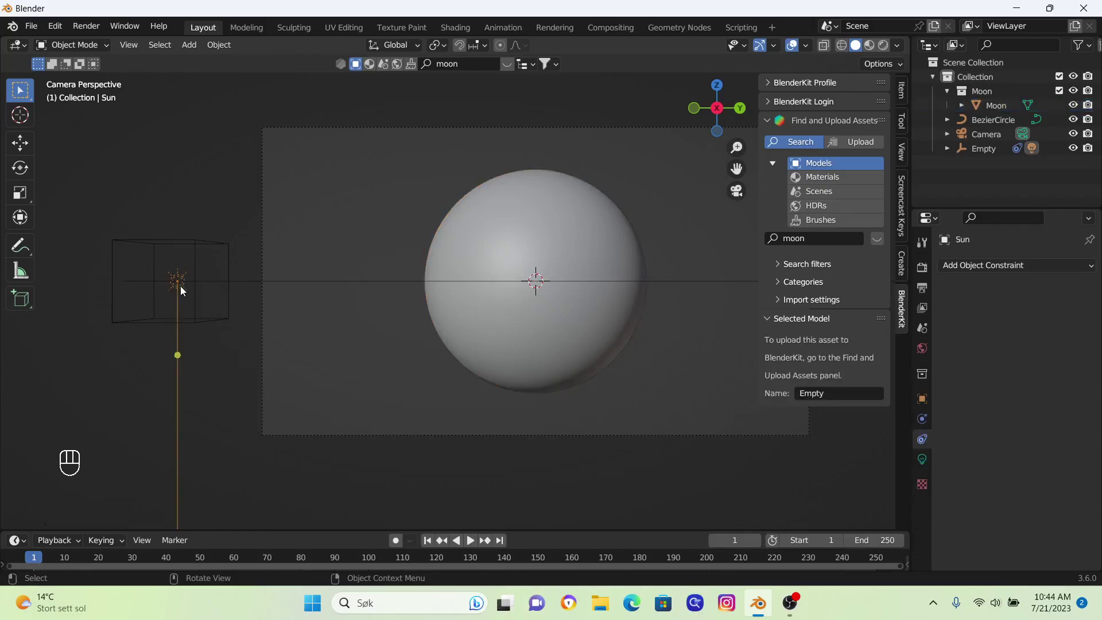
click(923, 460)
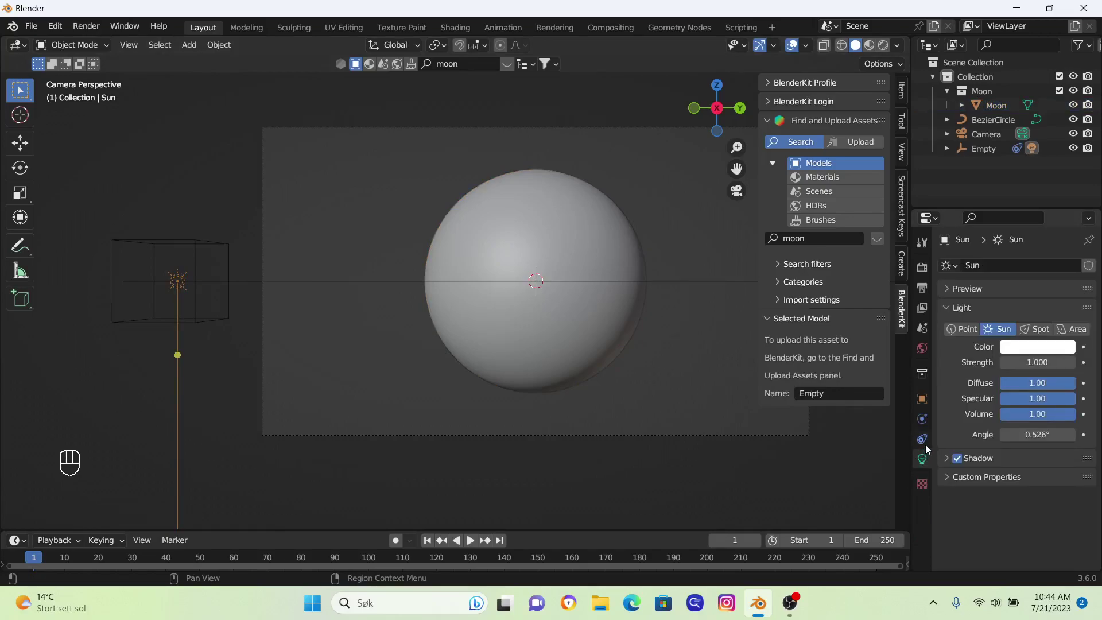
click(1039, 363)
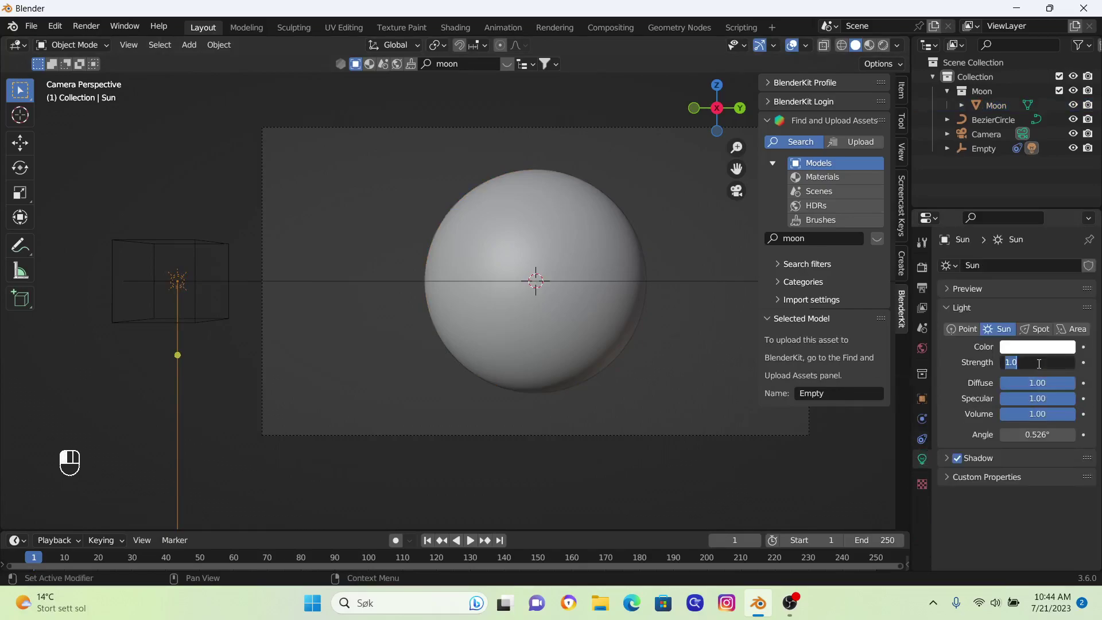
key(BackSpace)
text(10)
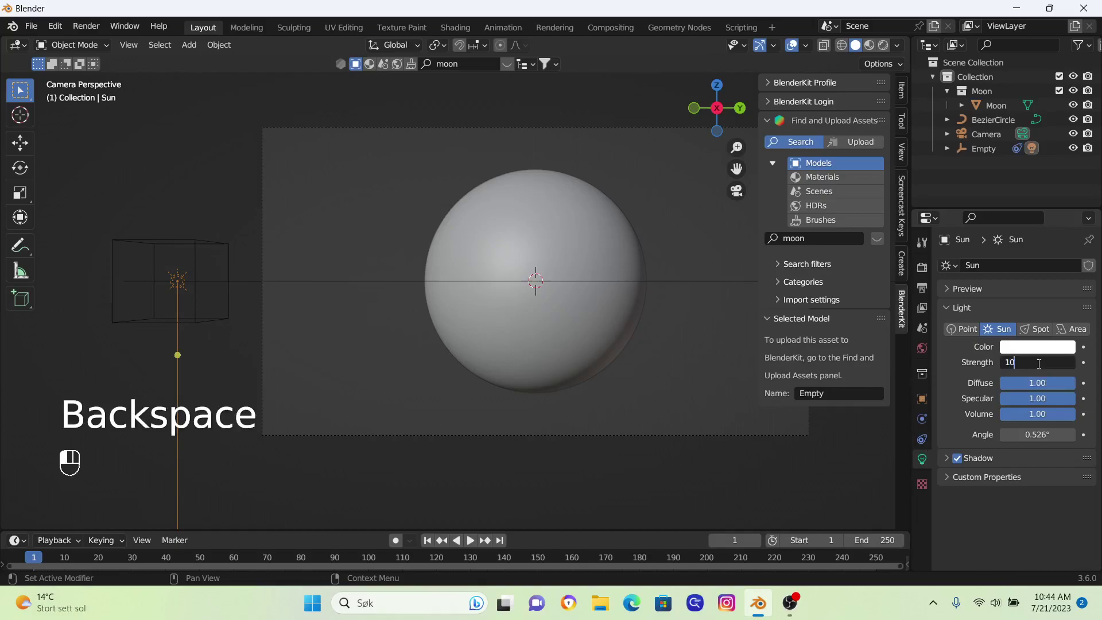
click(1036, 372)
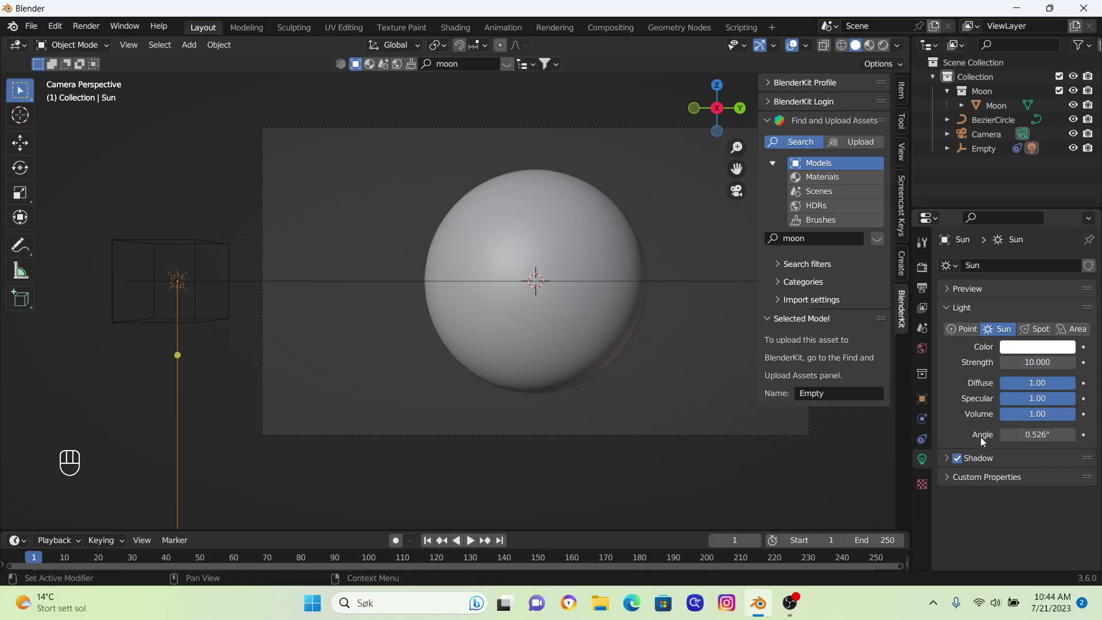
Step: Enable Contact Shadows in the Sun's Shadow settings
click(948, 458)
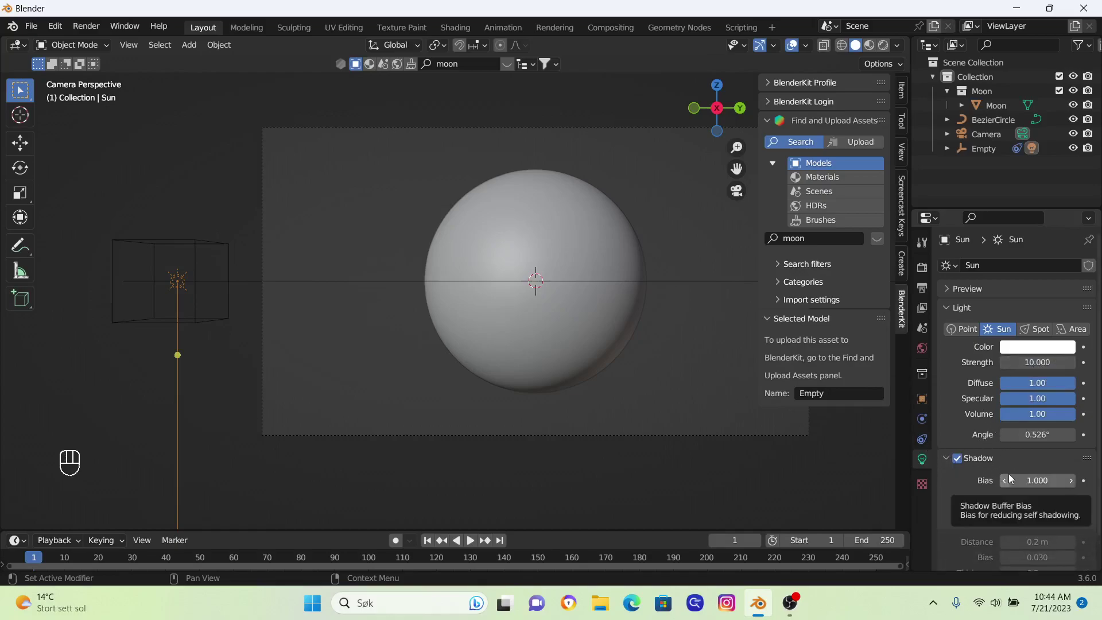
scroll(1009, 477, down, 1)
scroll(999, 496, down, 1)
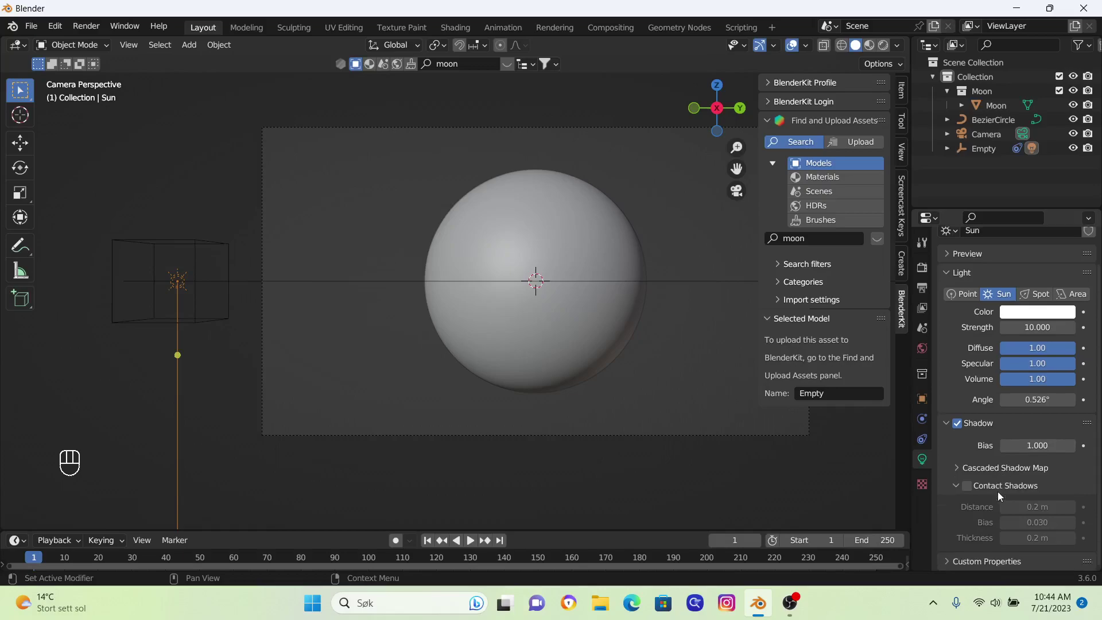
click(967, 487)
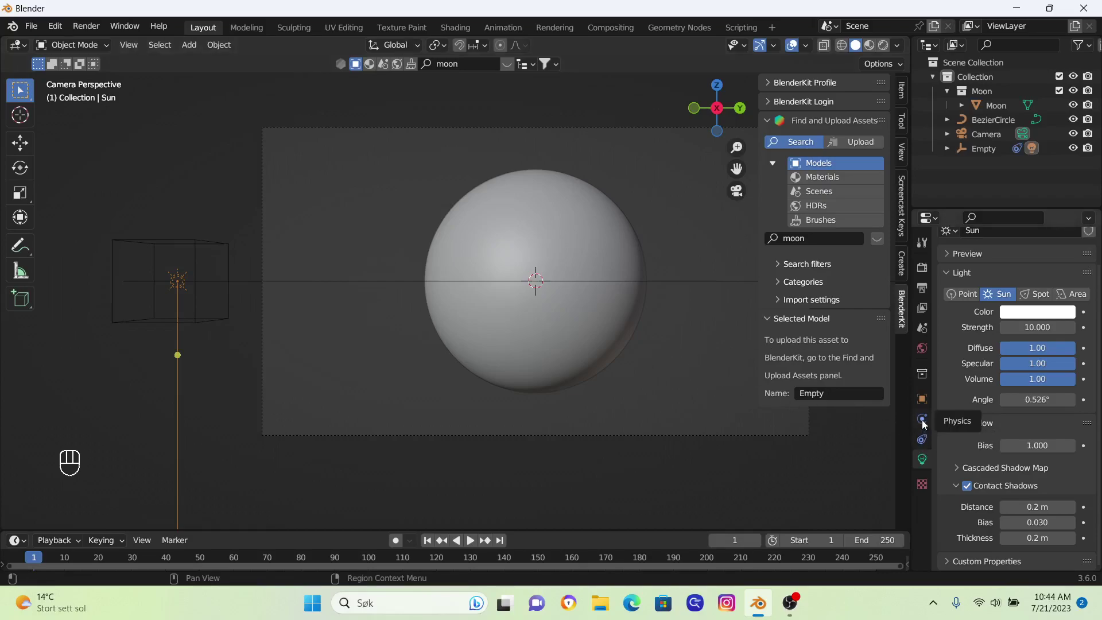
Step: Add a Track To constraint to the Sun with the Moon as its target
click(922, 439)
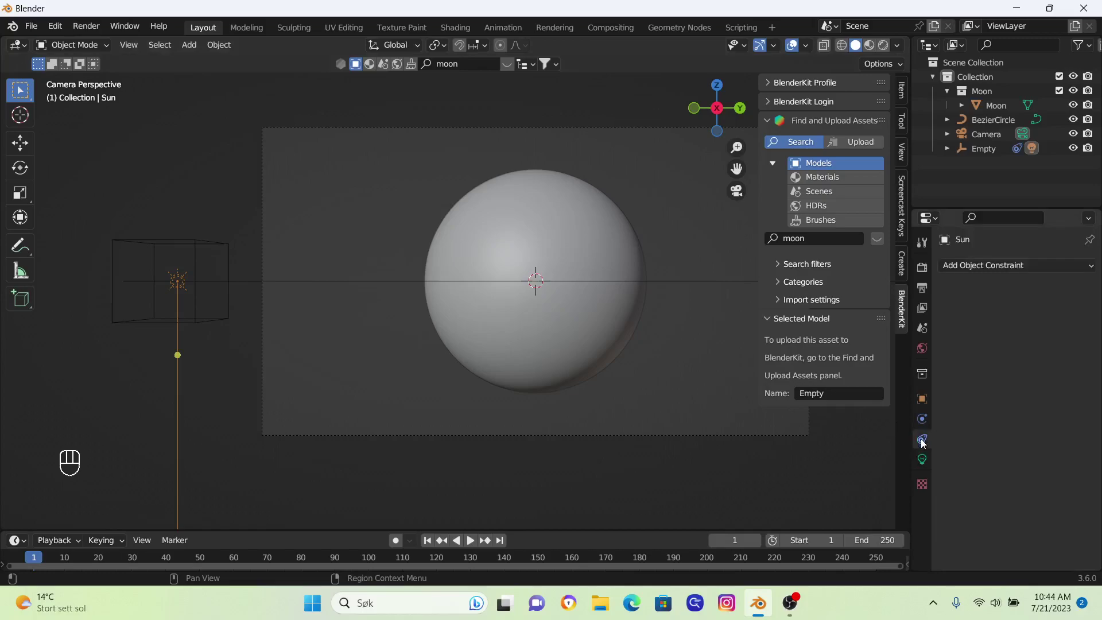
click(1077, 264)
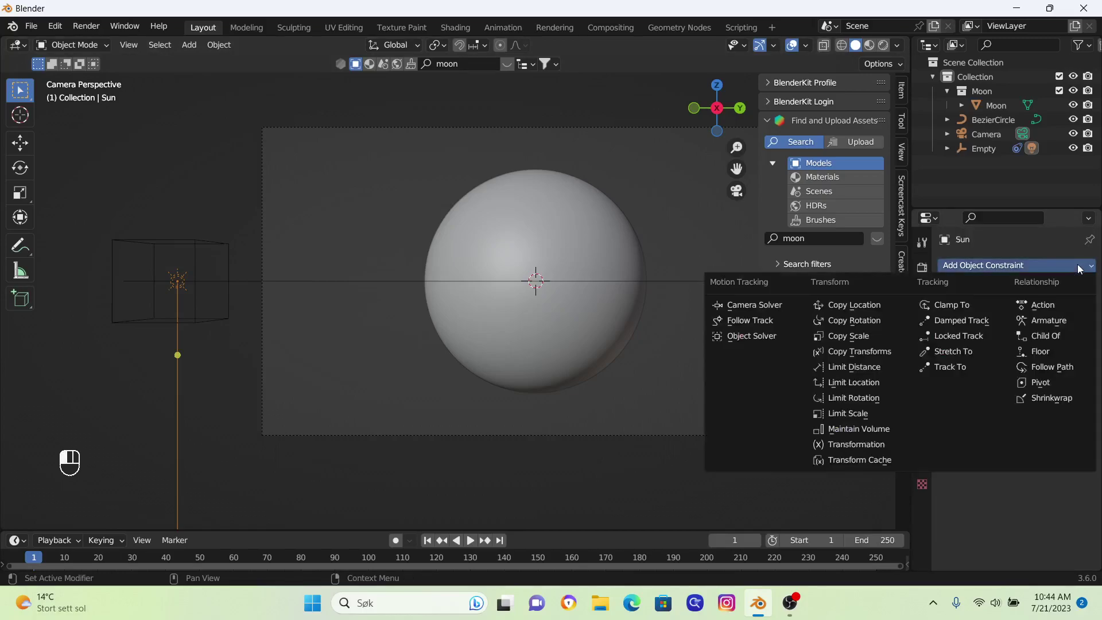
click(955, 367)
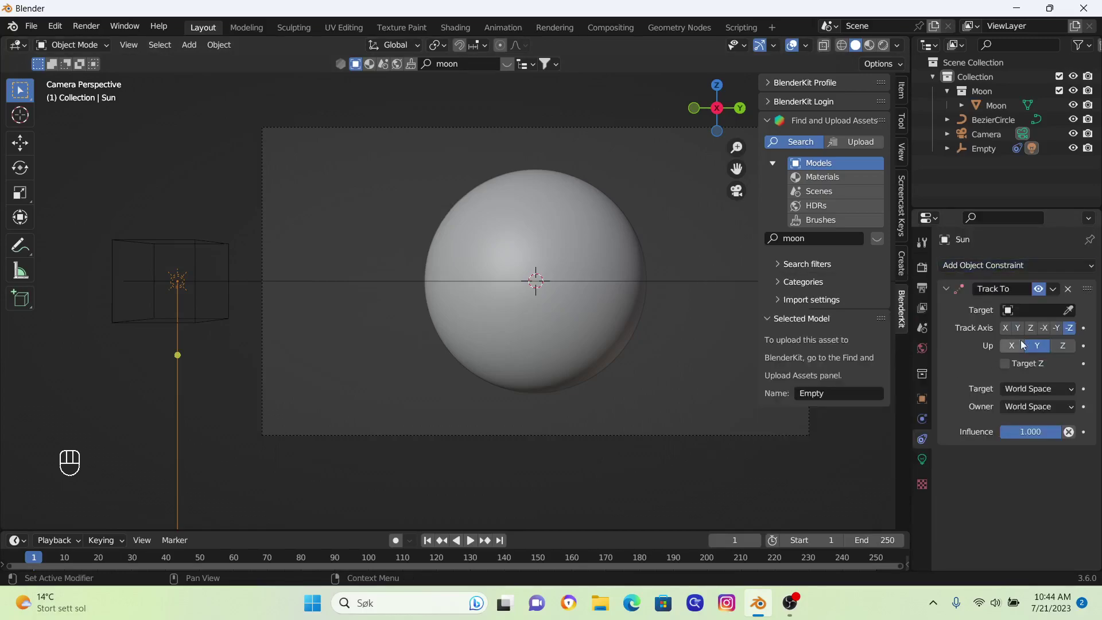
click(1068, 311)
click(545, 239)
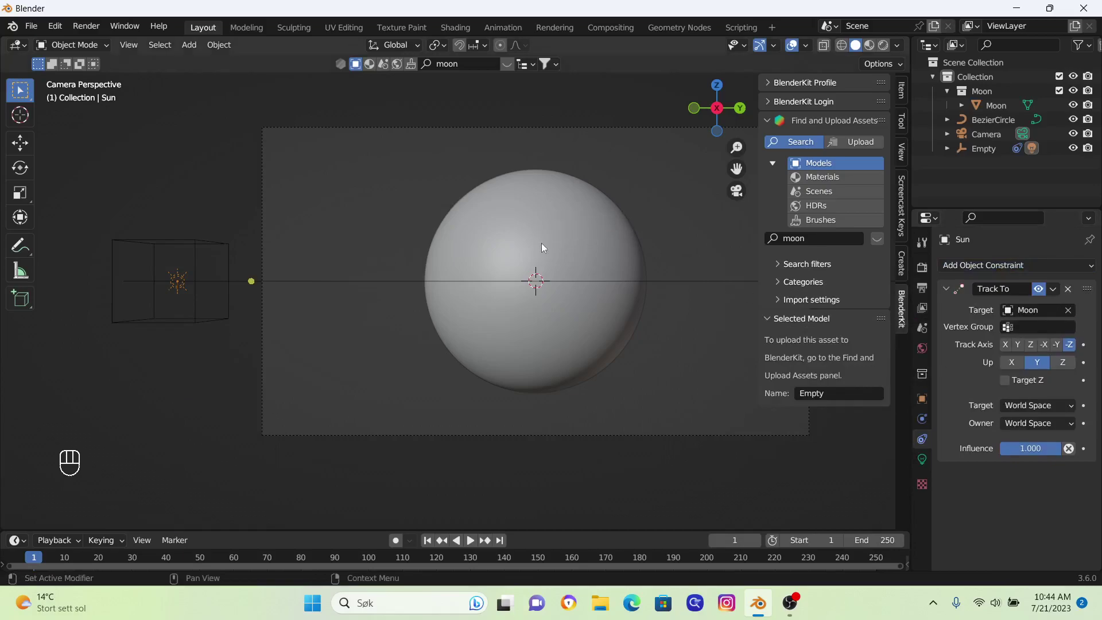
Step: Switch to top view and play the animation to check the Sun circles the Moon
middle_drag(253, 276, 343, 344)
scroll(236, 354, down, 3)
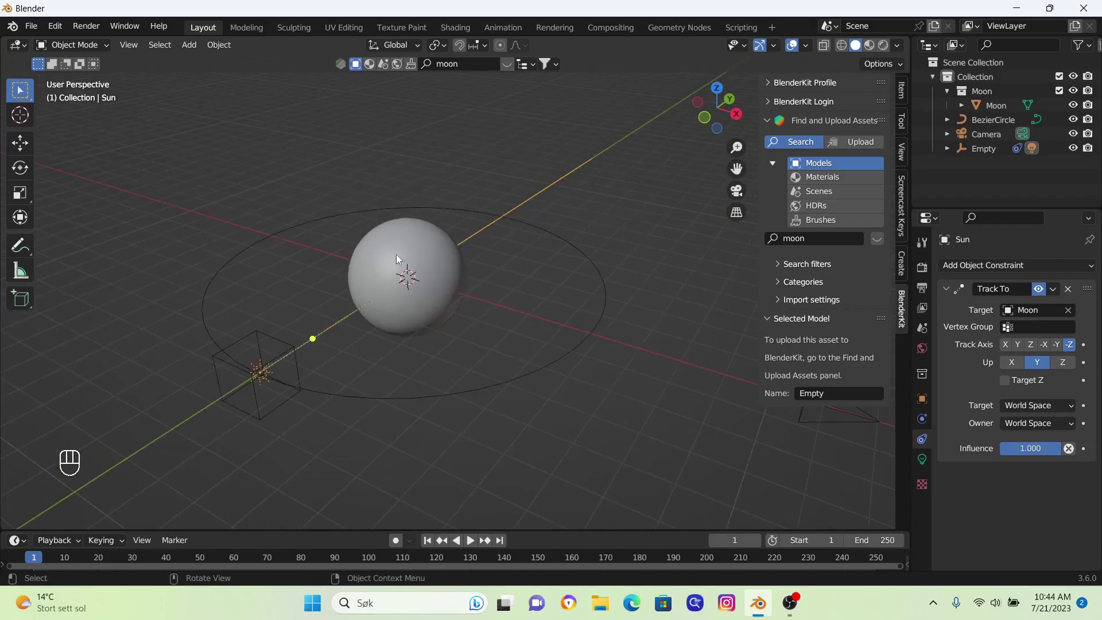
key(KP_7)
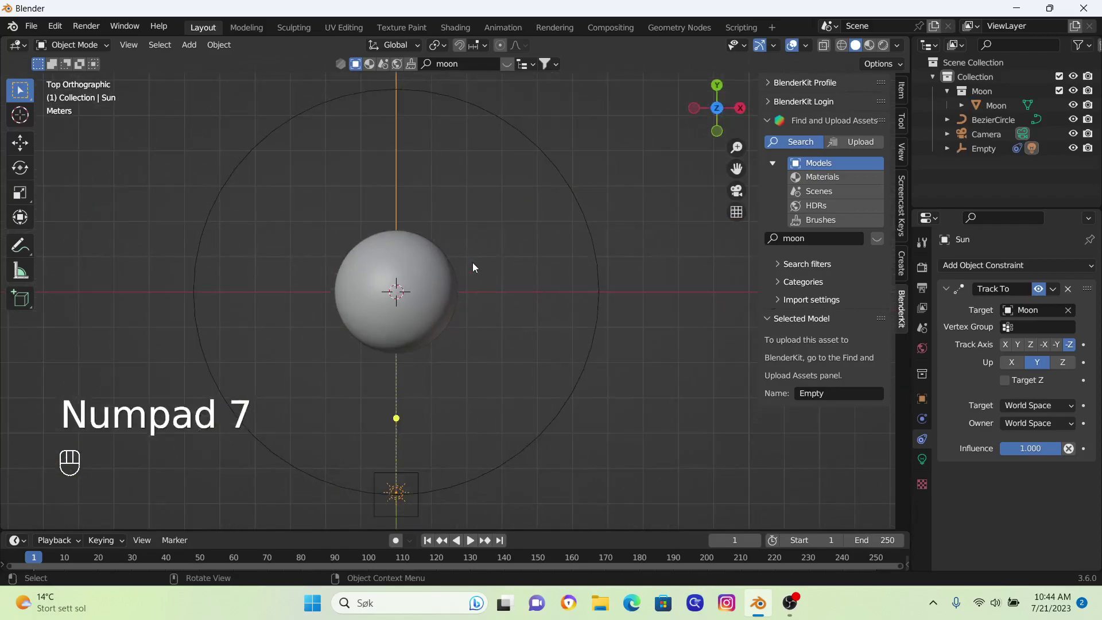
key(space)
key(space)
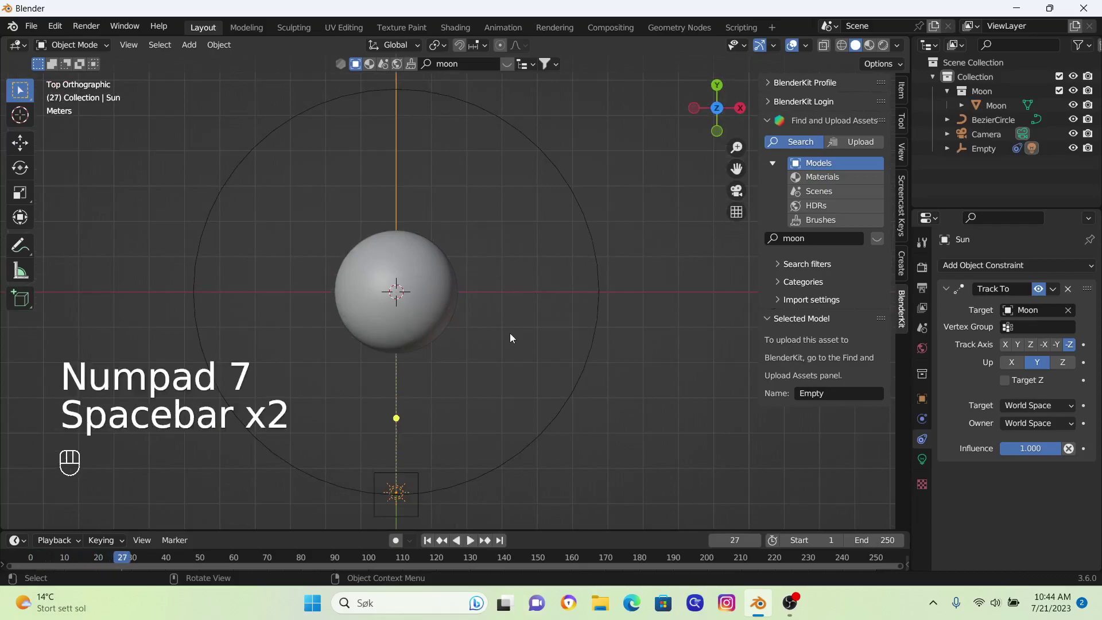
key(shift+Left)
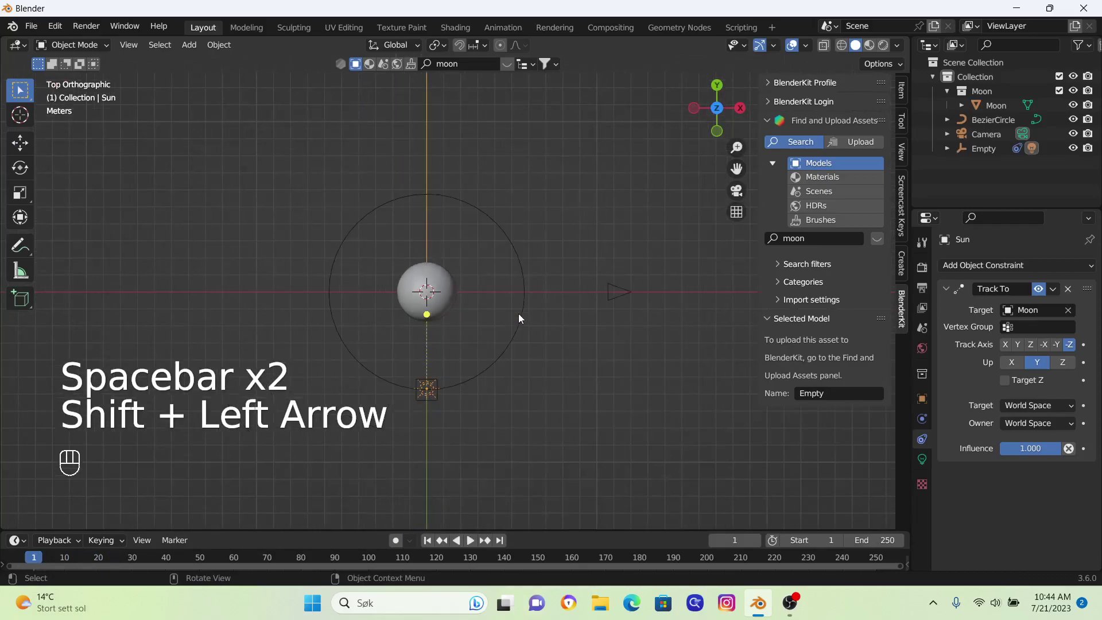
key(c)
right_click(524, 312)
Step: Reframe the view, replay the animation and make the timeline taller
key(space)
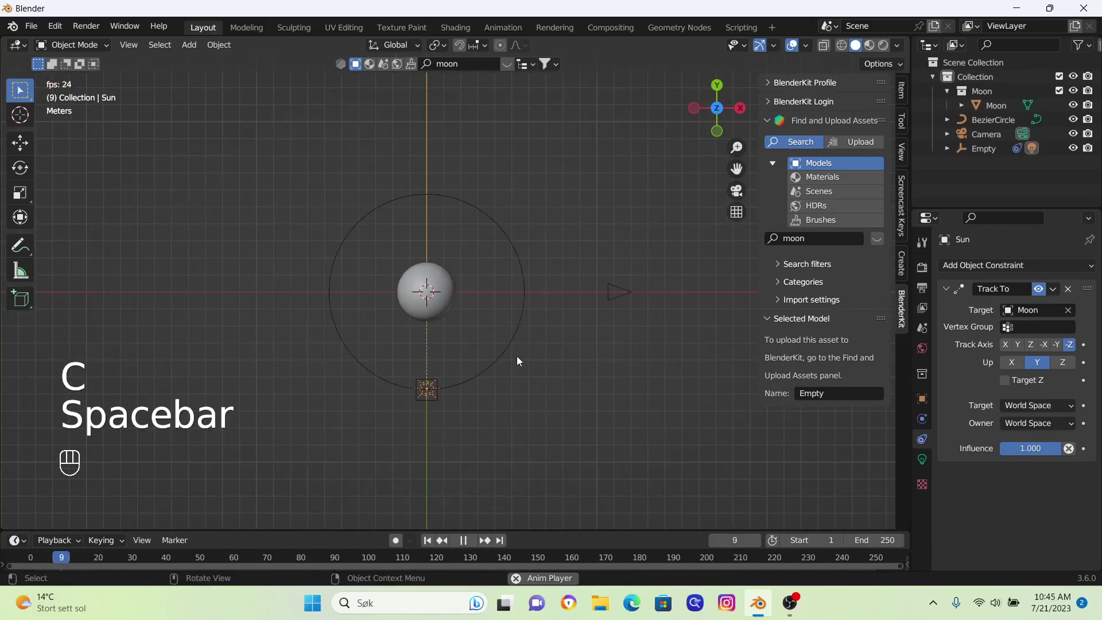
scroll(517, 356, up, 2)
shift+middle_drag(479, 344, 543, 247)
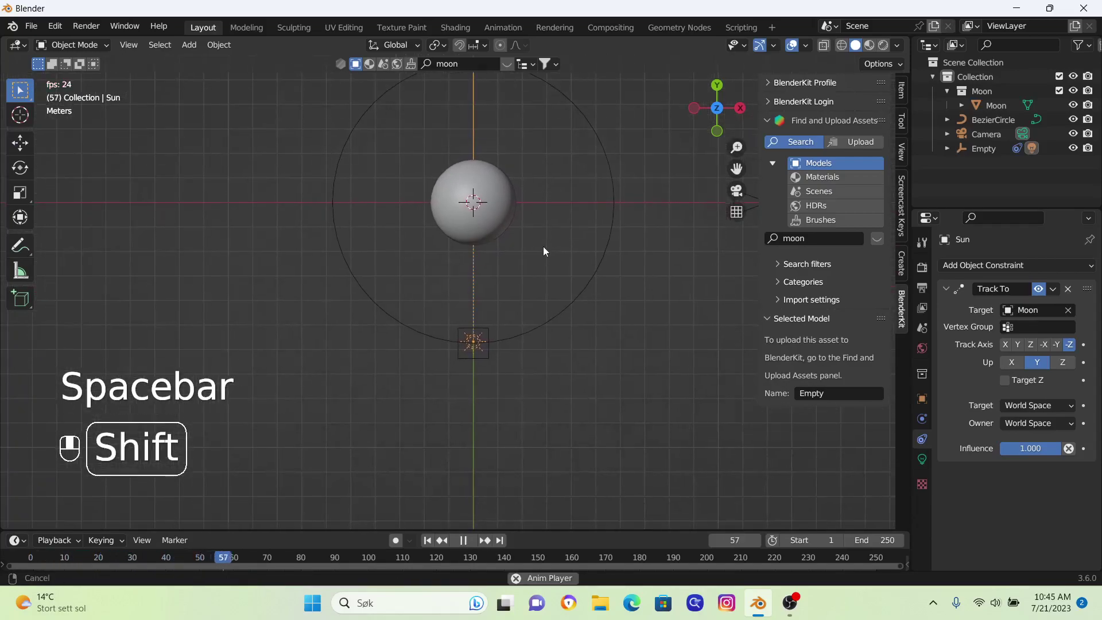
scroll(519, 287, up, 2)
key(space)
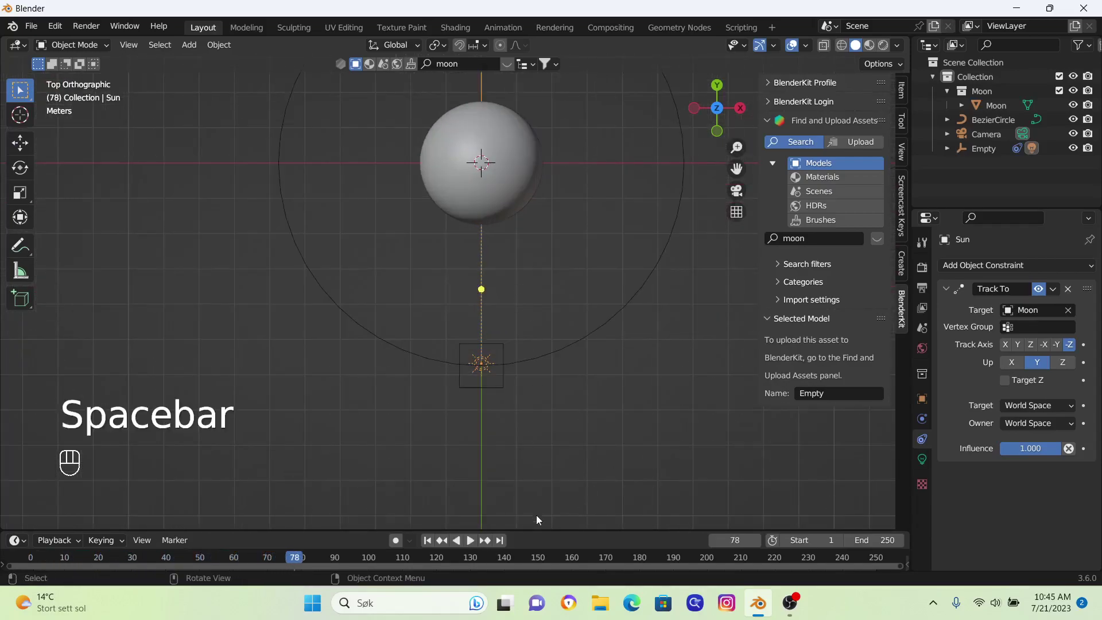
drag(539, 528, 539, 411)
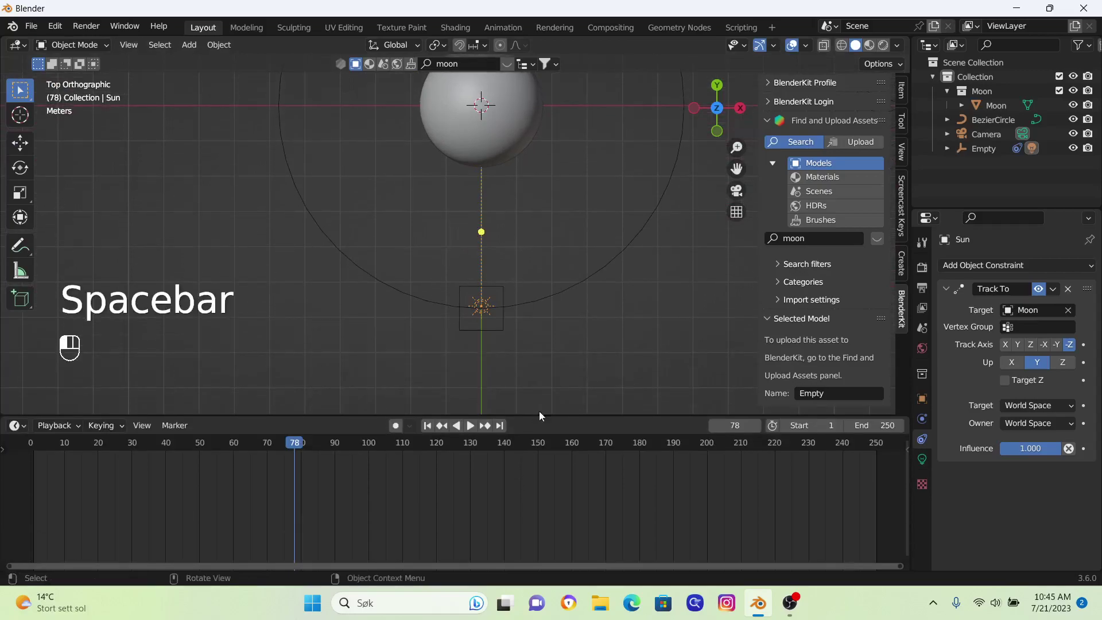
Step: Select the Empty and keyframe its Follow Path Offset at 0 on frame 1
click(495, 290)
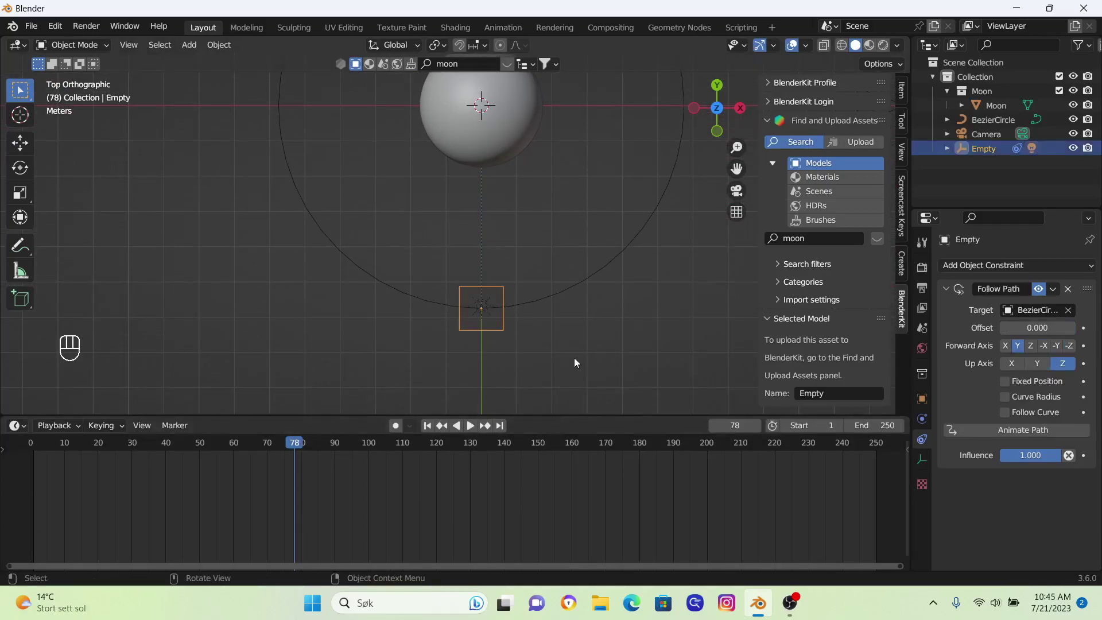
scroll(533, 312, down, 2)
shift+middle_drag(493, 281, 483, 333)
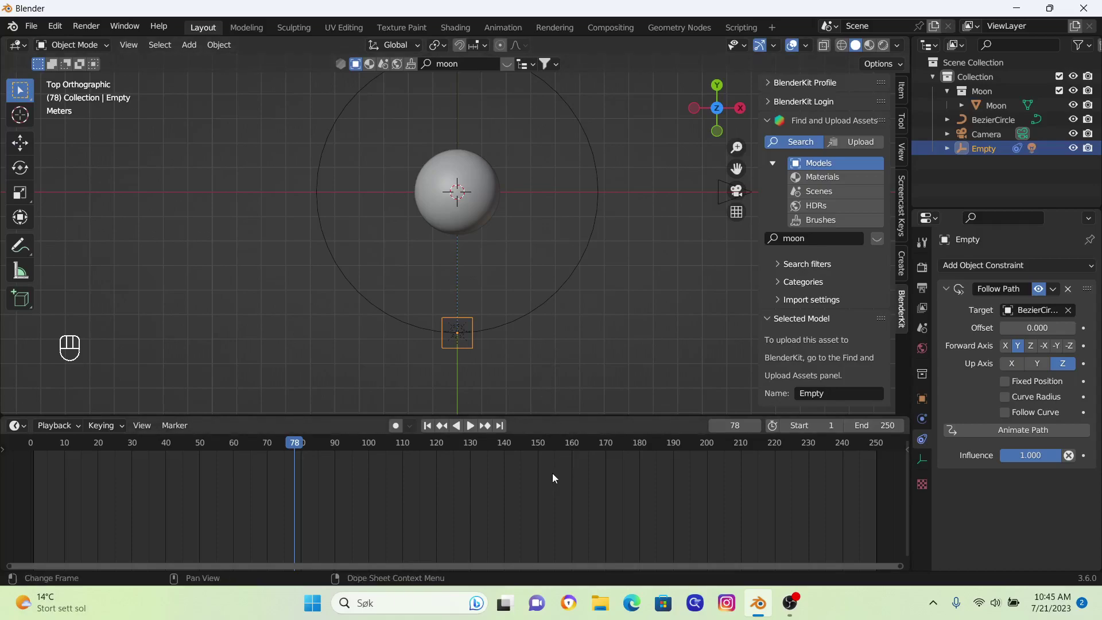
key(shift+Left)
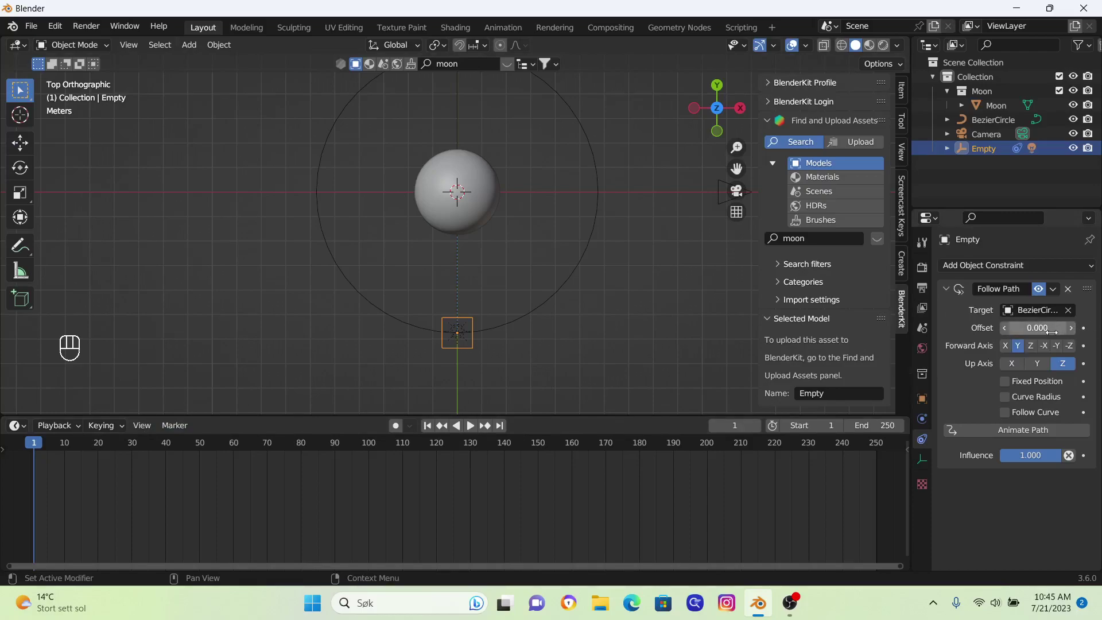
click(1084, 329)
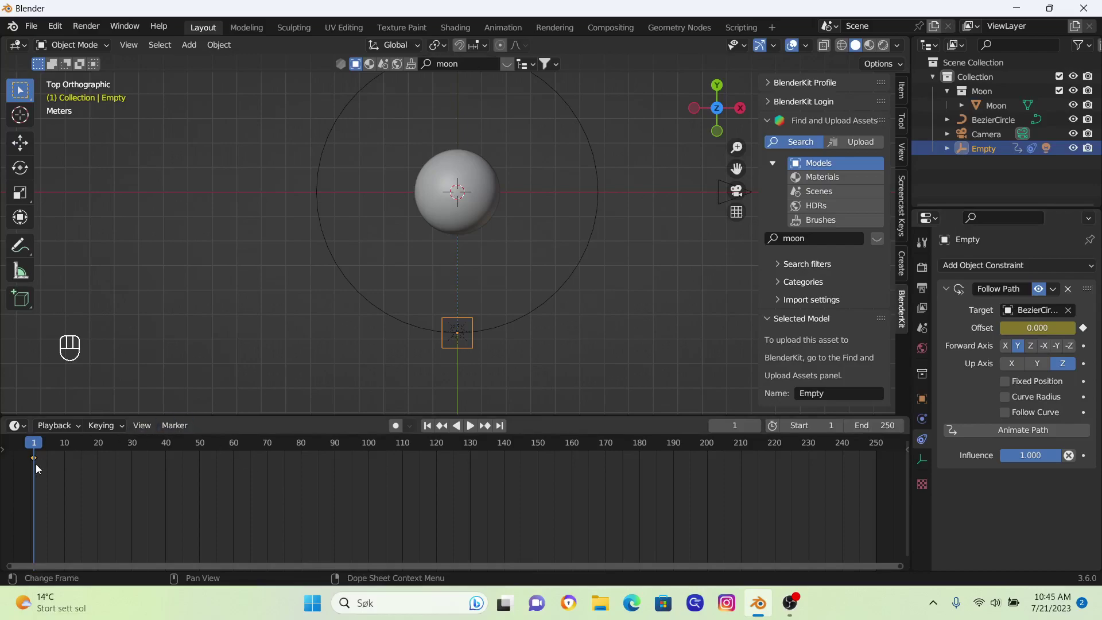
Step: Go to frame 251 and set the Follow Path Offset to 100
scroll(508, 494, down, 2)
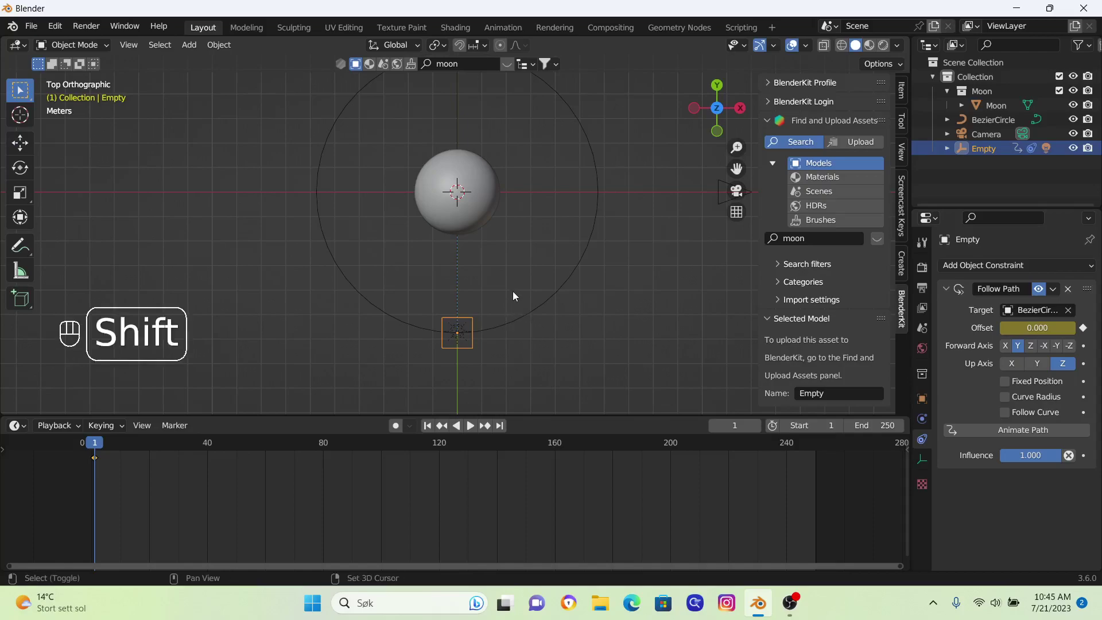
shift+middle_drag(512, 291, 513, 310)
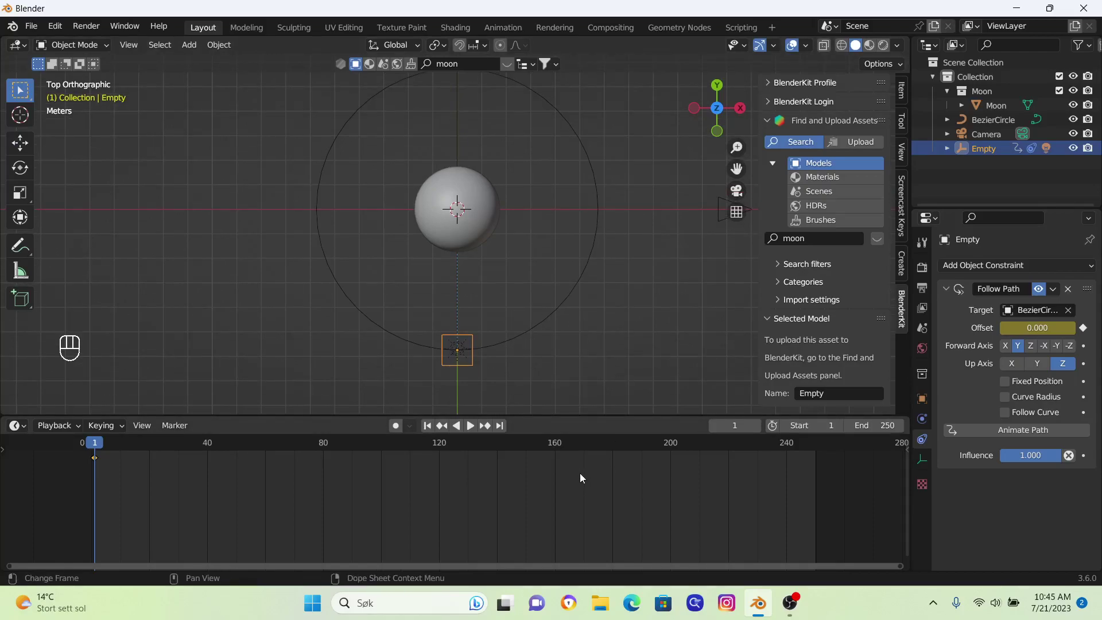
key(shift+Right)
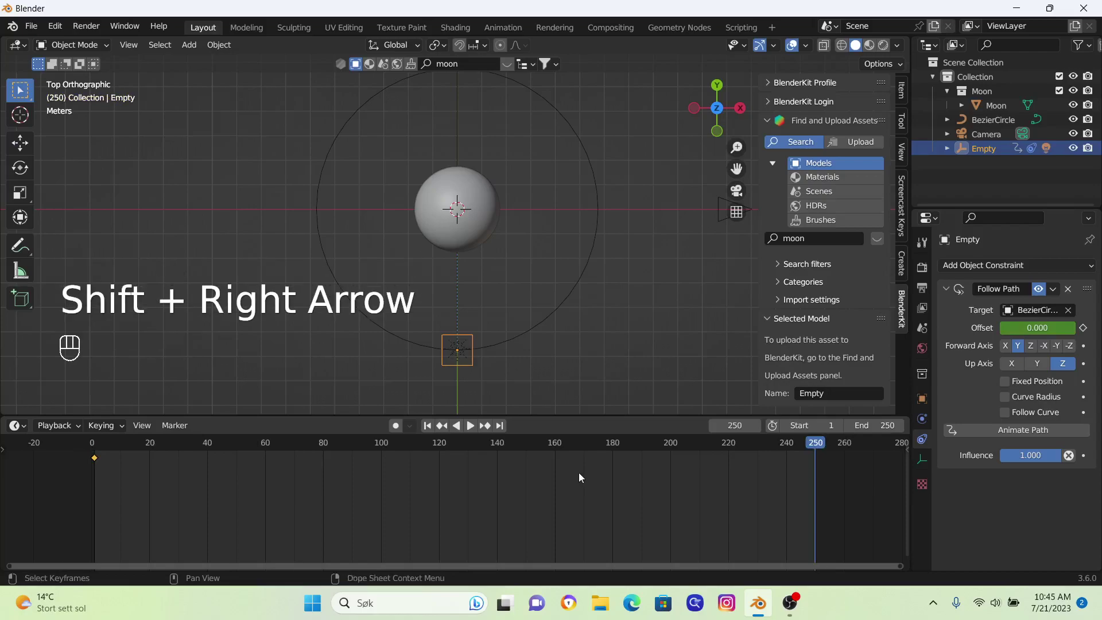
click(756, 425)
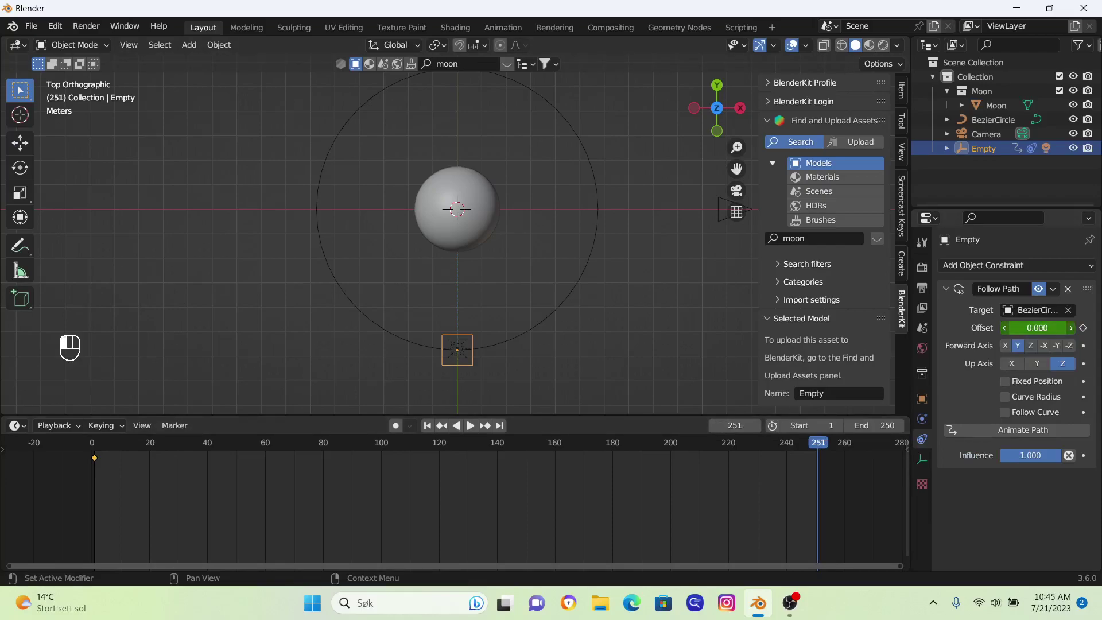
click(1043, 328)
key(BackSpace)
text(100)
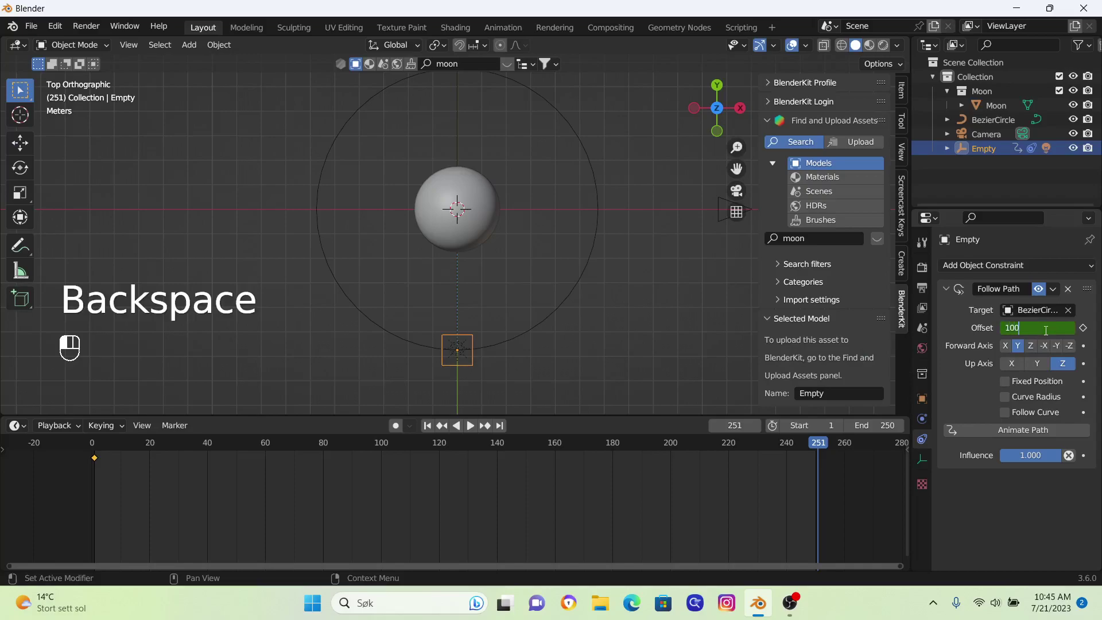
key(Return)
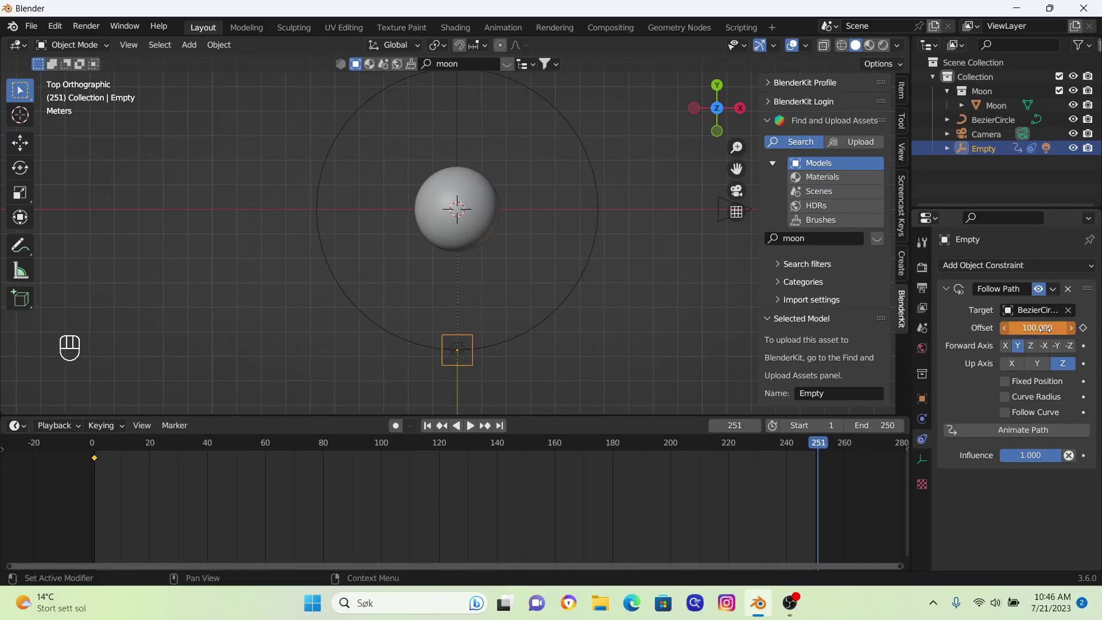
Step: Keyframe the Offset of 100 at frame 251 and preview the orbit playback
click(1084, 328)
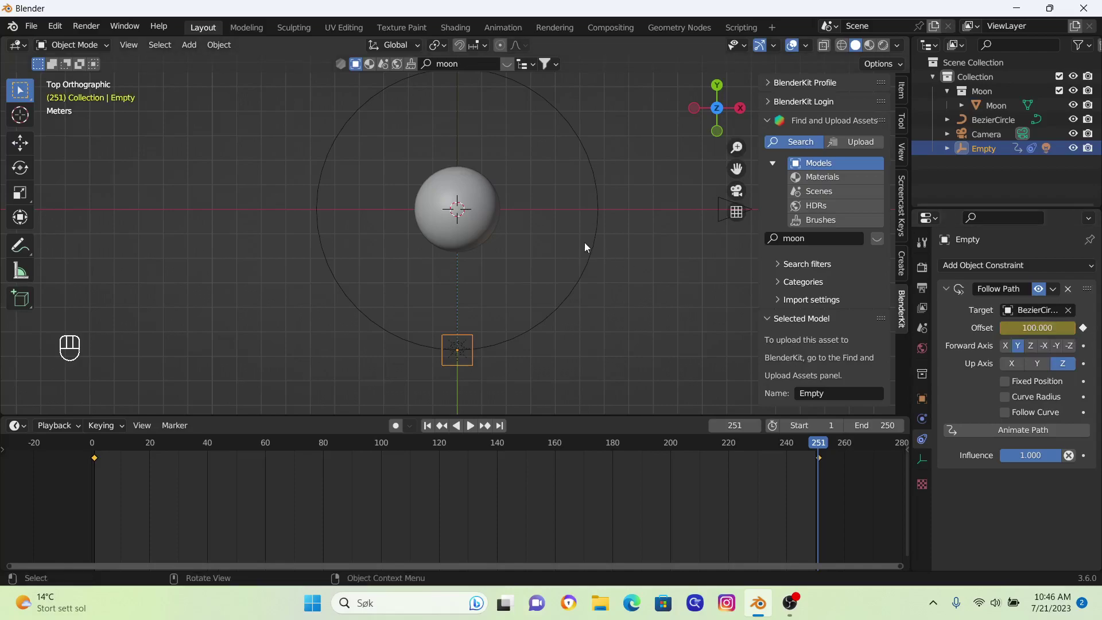
key(space)
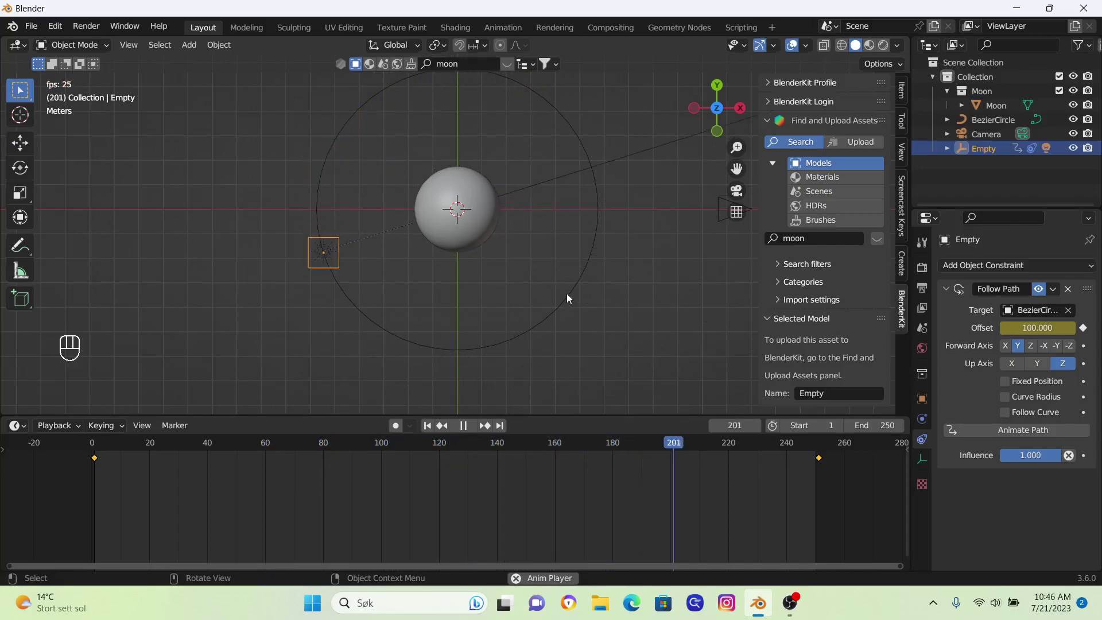
key(space)
key(shift+Left)
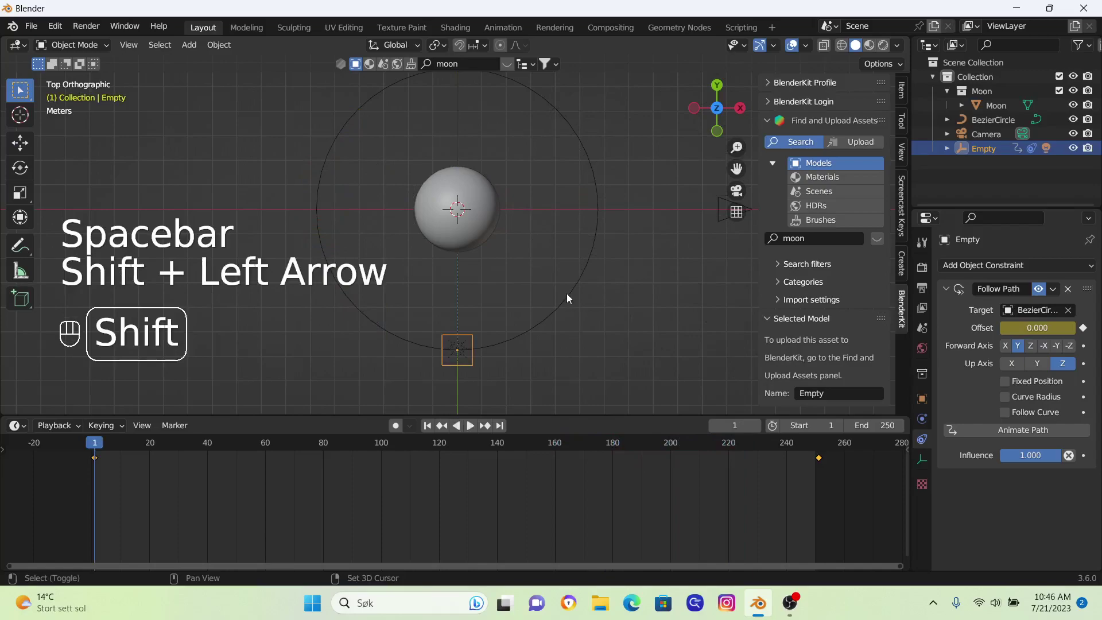
Step: Set the Offset keyframes' interpolation mode to Linear in the Dope Sheet
right_click(503, 474)
mouse_move(504, 473)
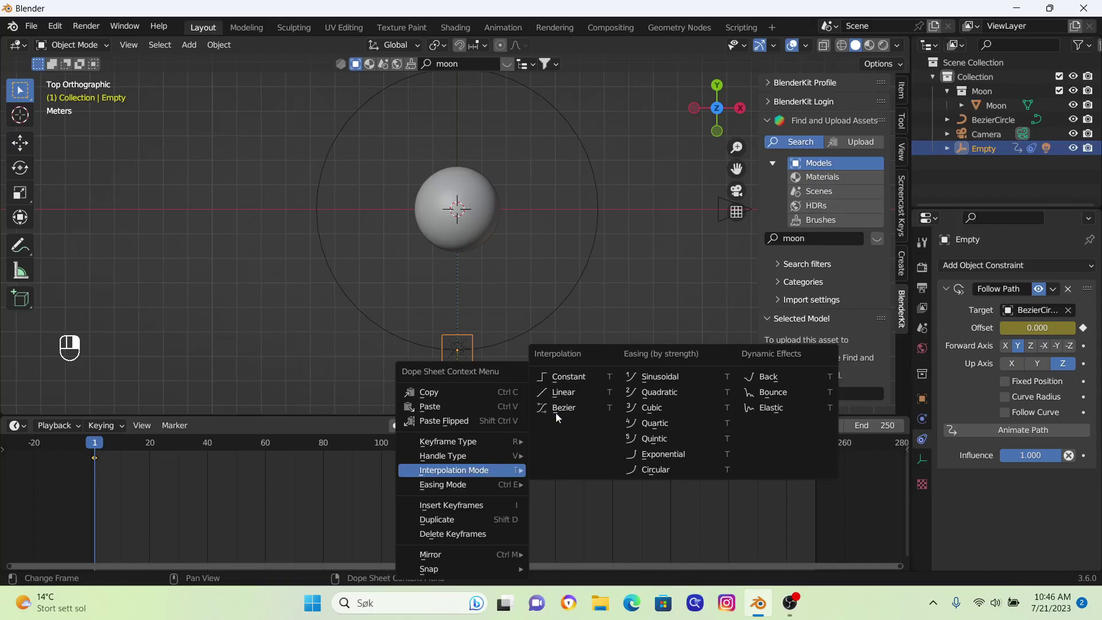
click(564, 392)
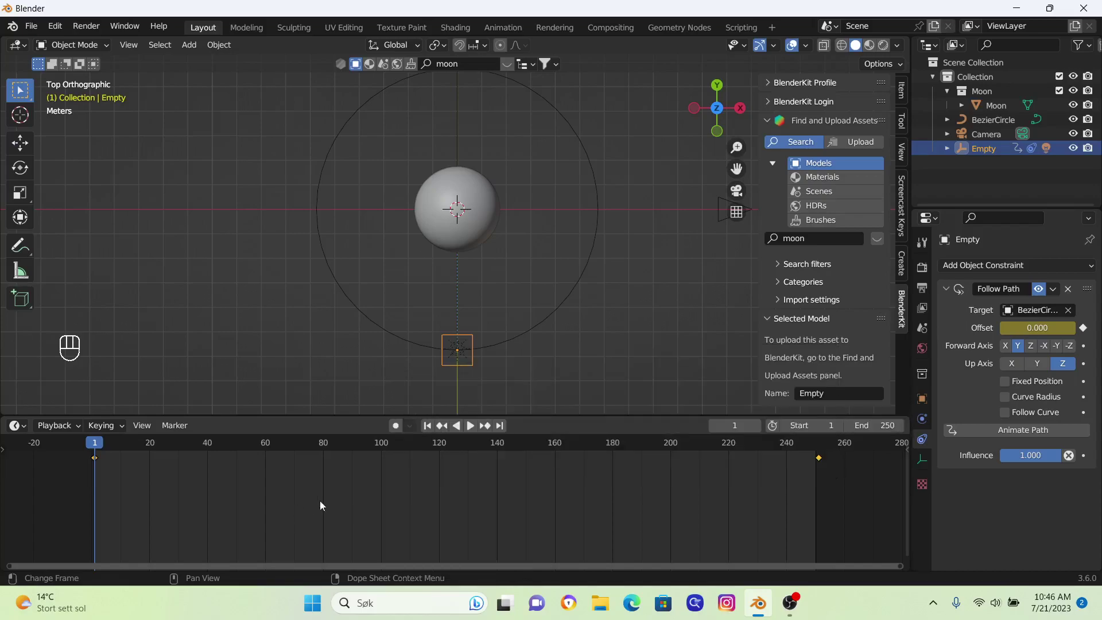
right_click(336, 502)
mouse_move(322, 475)
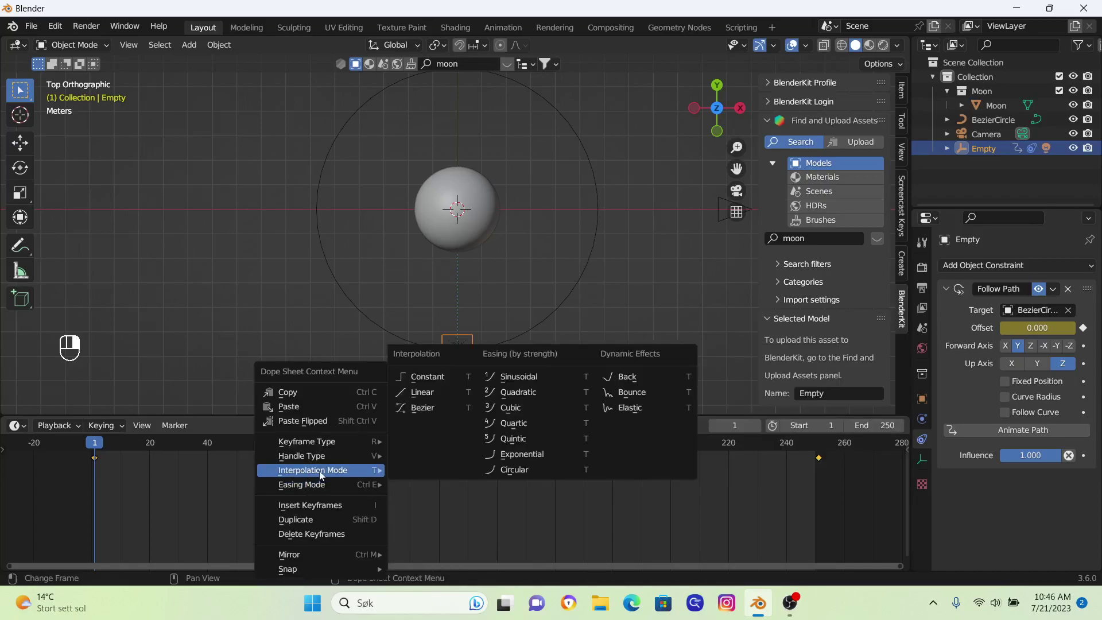
click(424, 394)
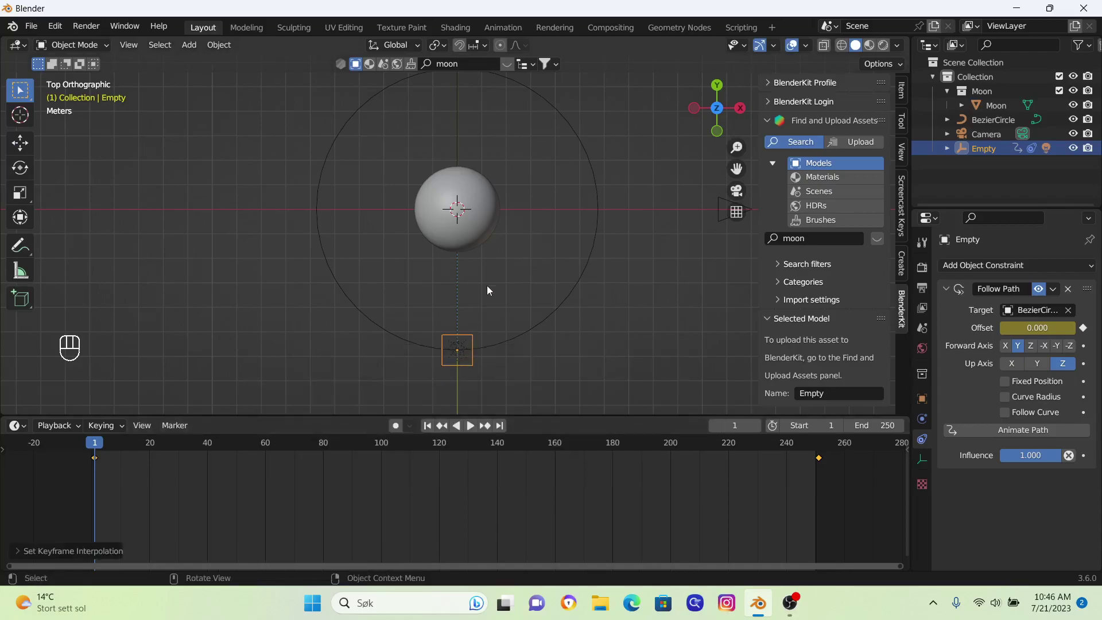
scroll(485, 286, down, 1)
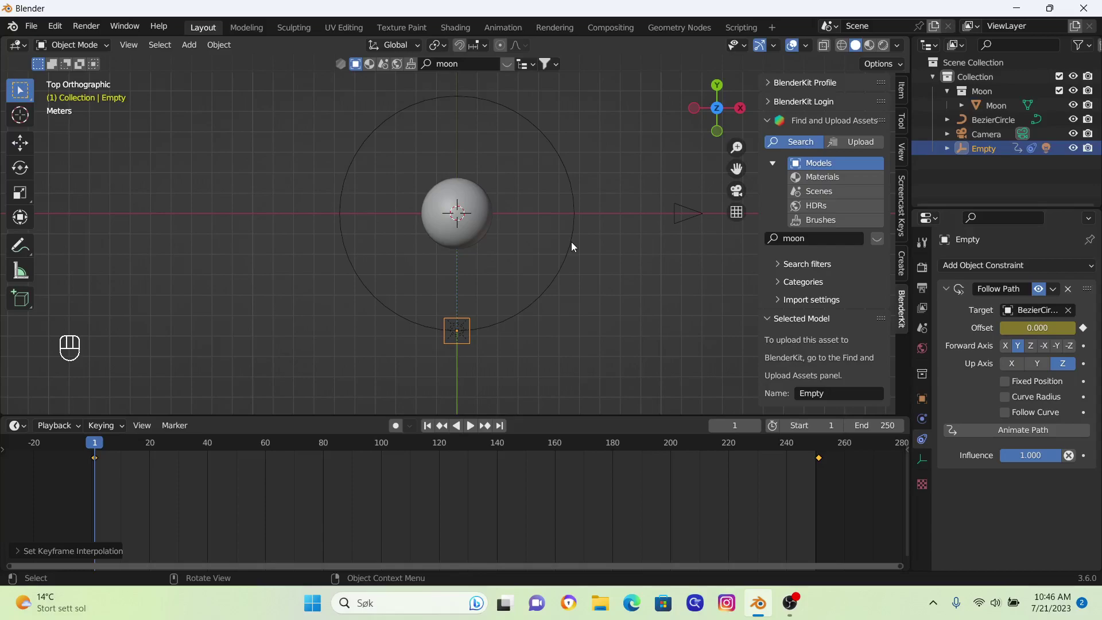
Step: In camera view, enable Bloom in the render settings and start editing the World background Color
key(KP_0)
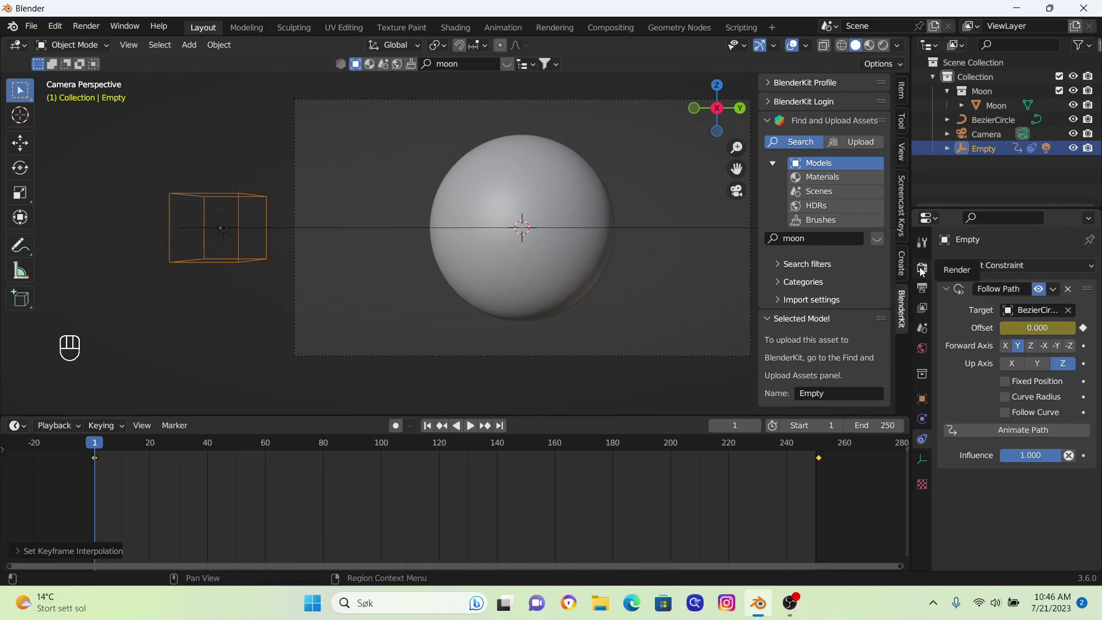
click(922, 270)
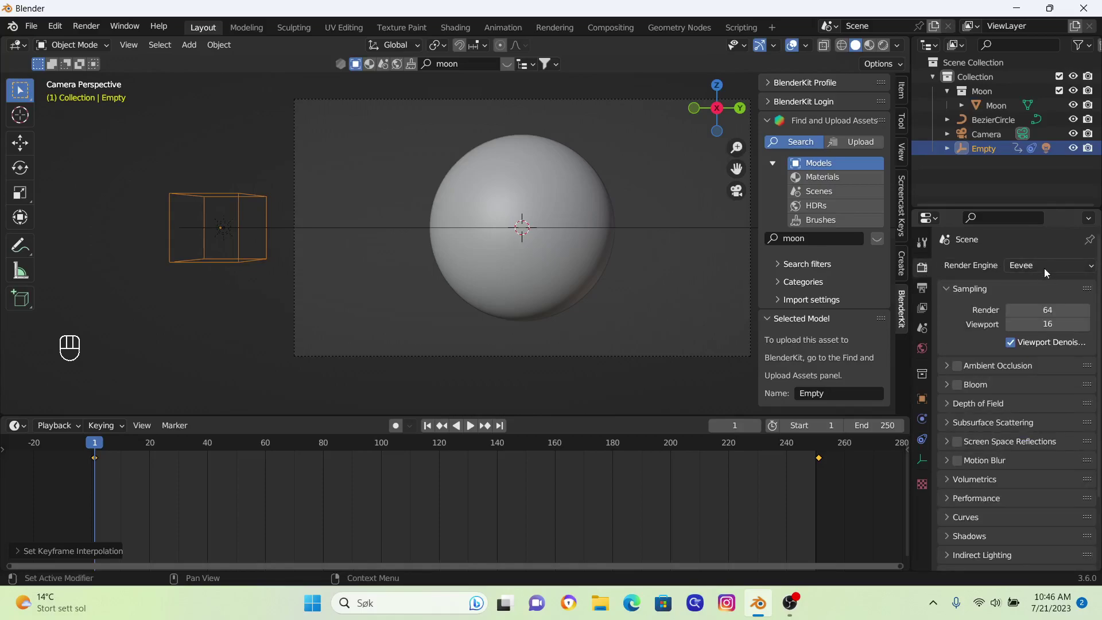
click(957, 385)
click(924, 349)
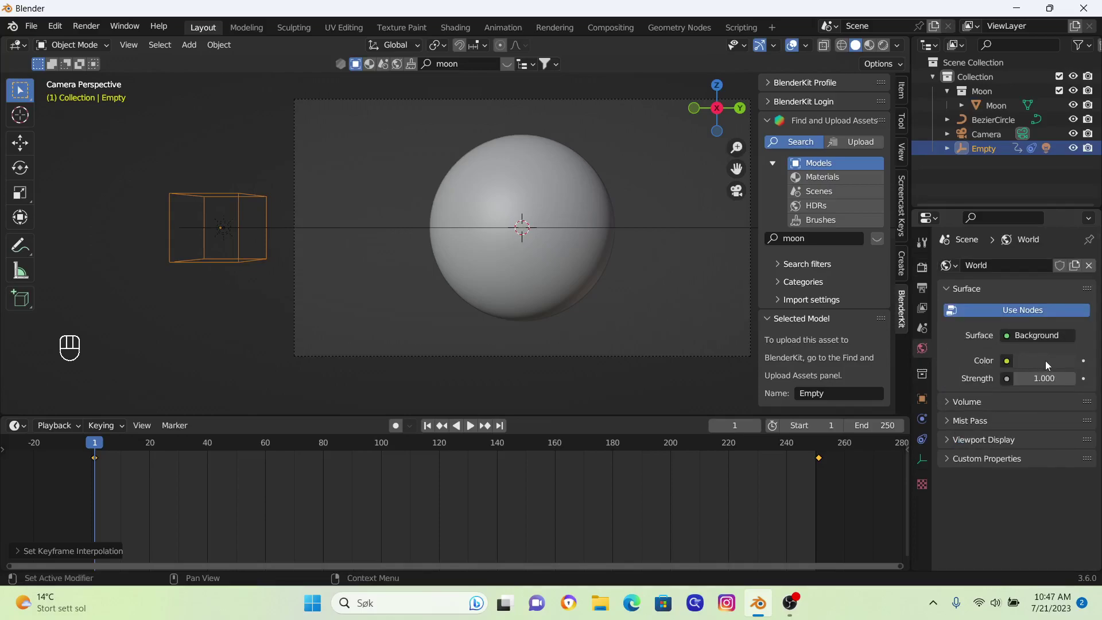
click(1047, 366)
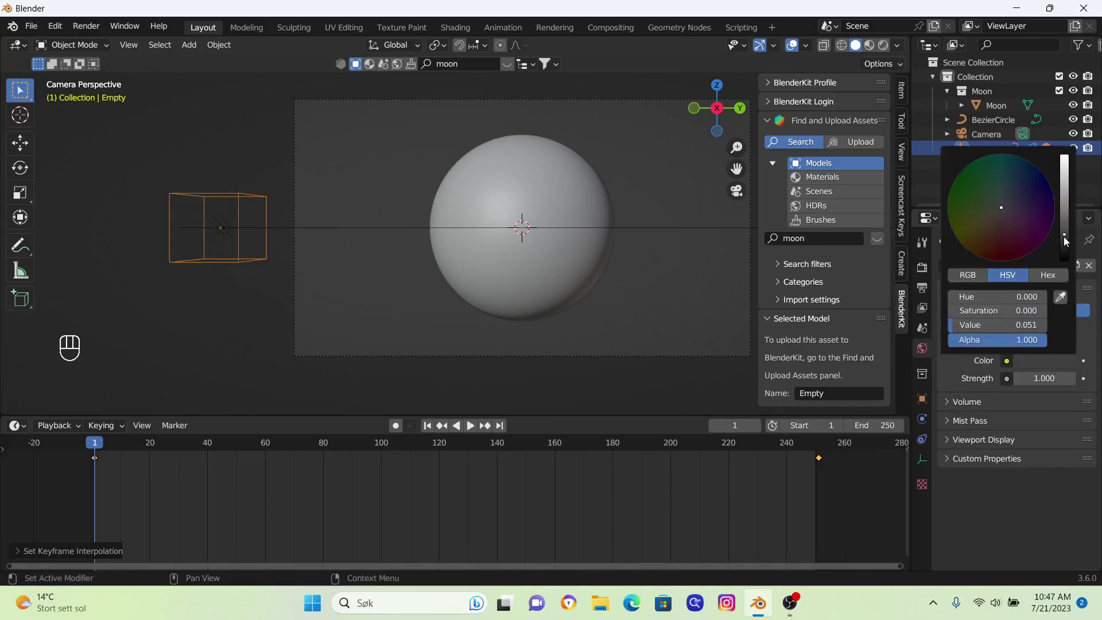
Step: Set the World colour Value to 0 for pure black and switch to Rendered shading
drag(1066, 241, 1065, 259)
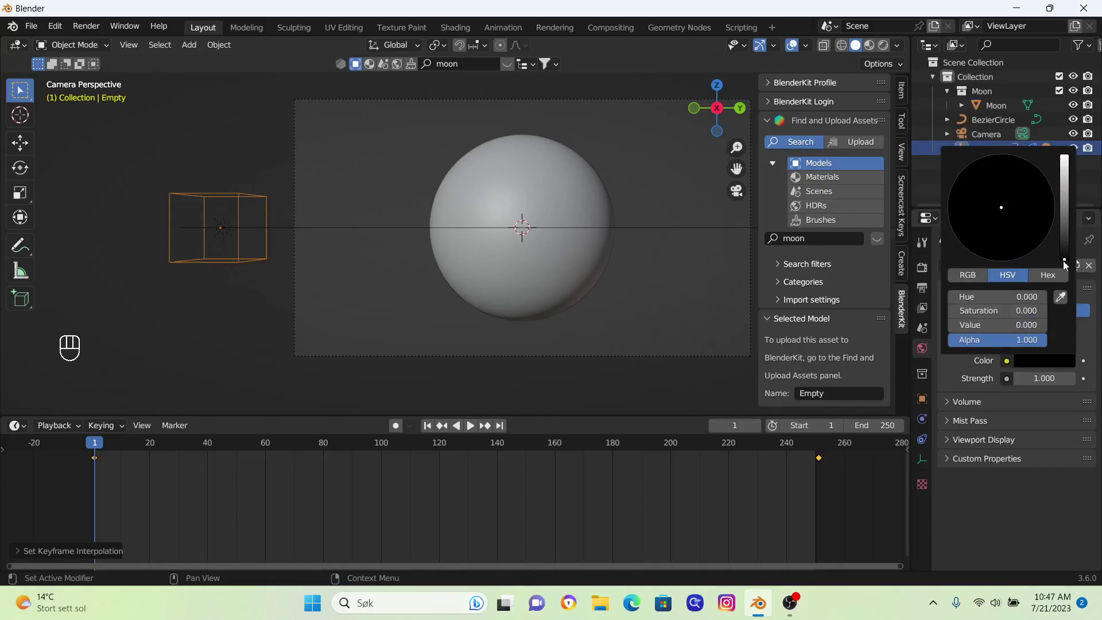
click(883, 47)
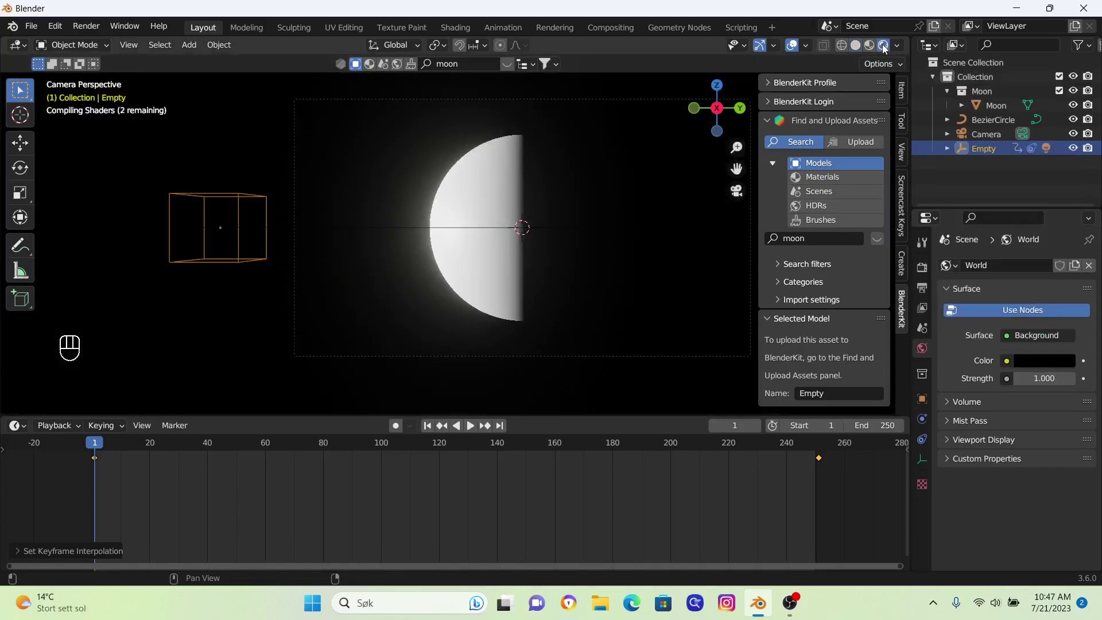
scroll(588, 230, down, 2)
shift+middle_drag(588, 230, 529, 232)
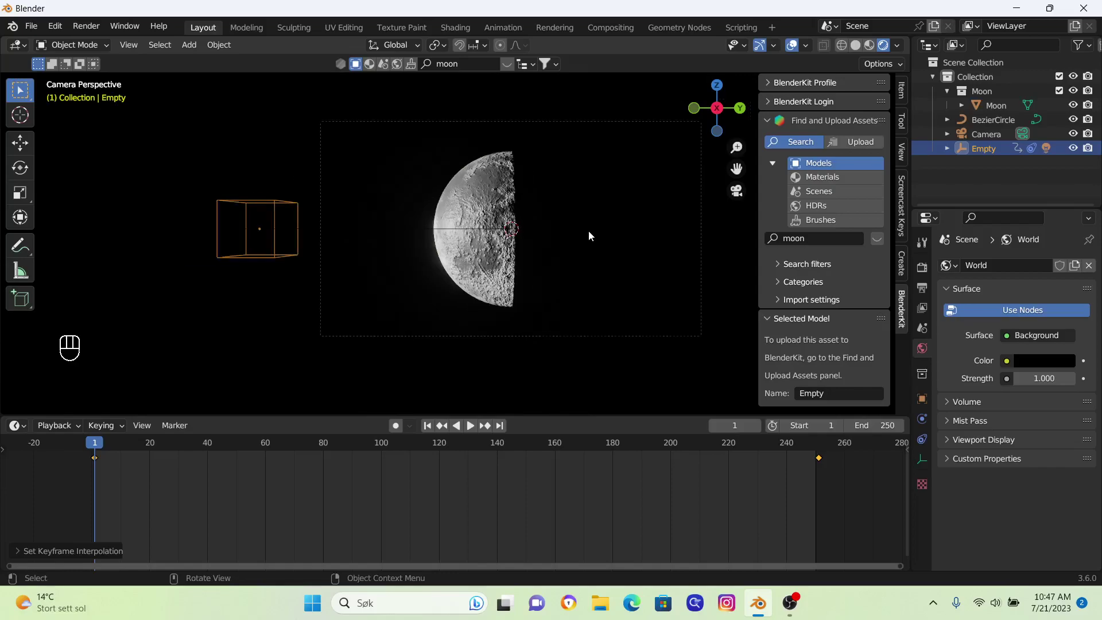
scroll(529, 233, up, 2)
Step: Play the eclipse animation with overlays hidden, stopping on the thin crescent, and enlarge the timeline
key(space)
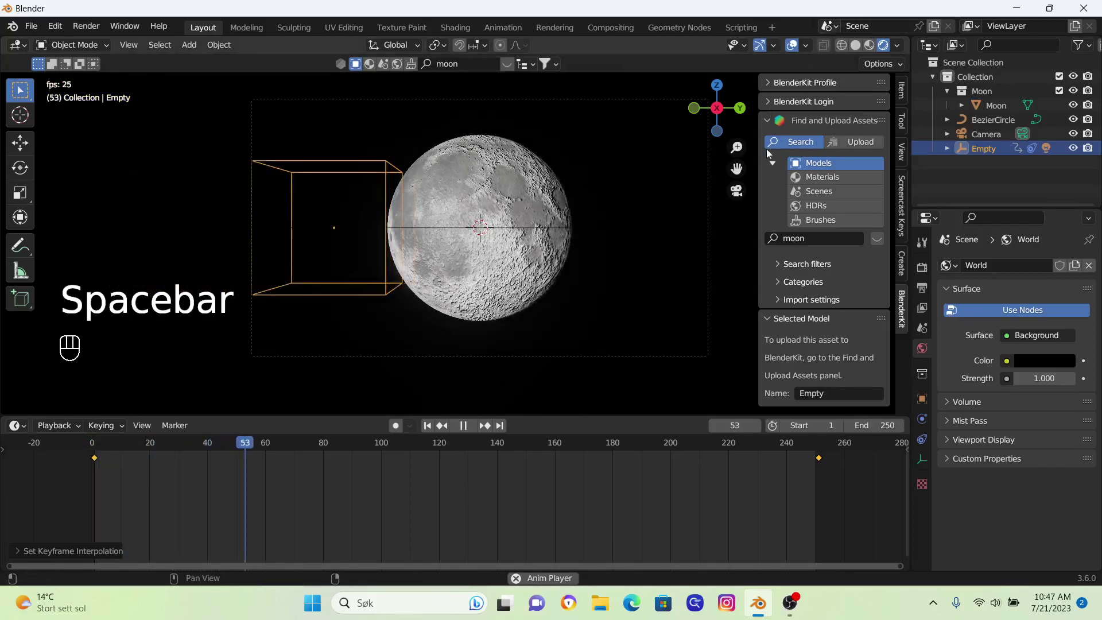
click(793, 44)
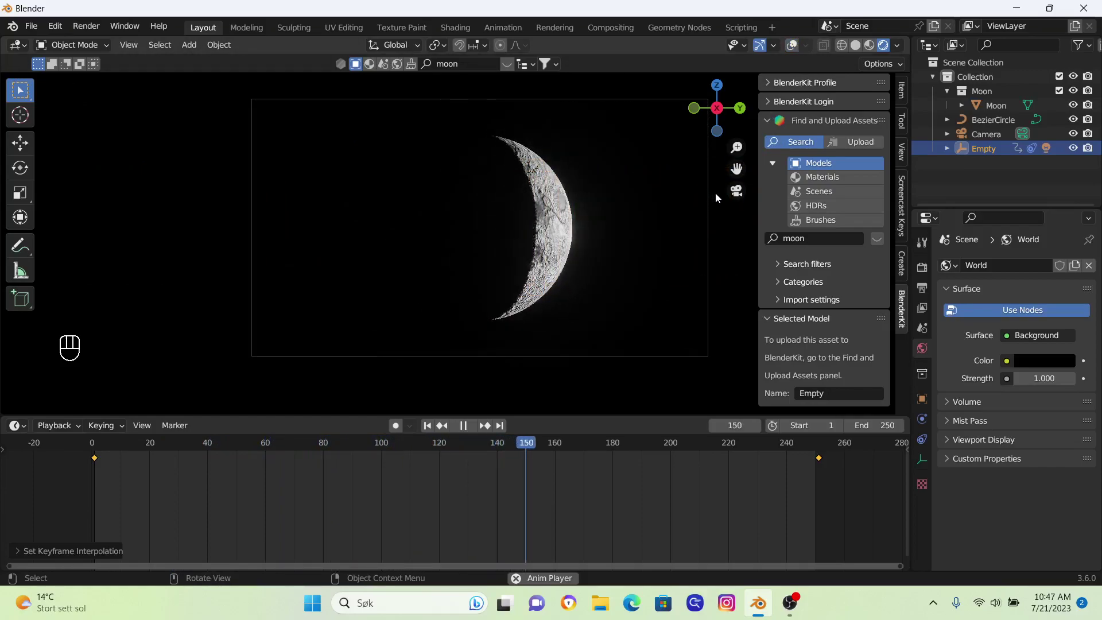
key(space)
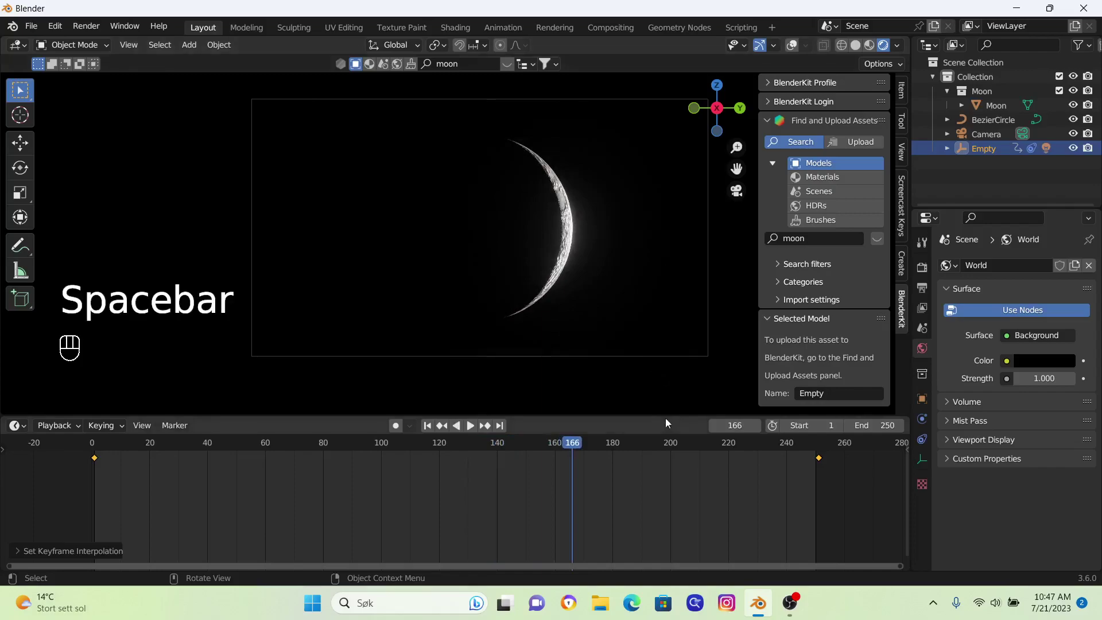
drag(647, 414, 660, 360)
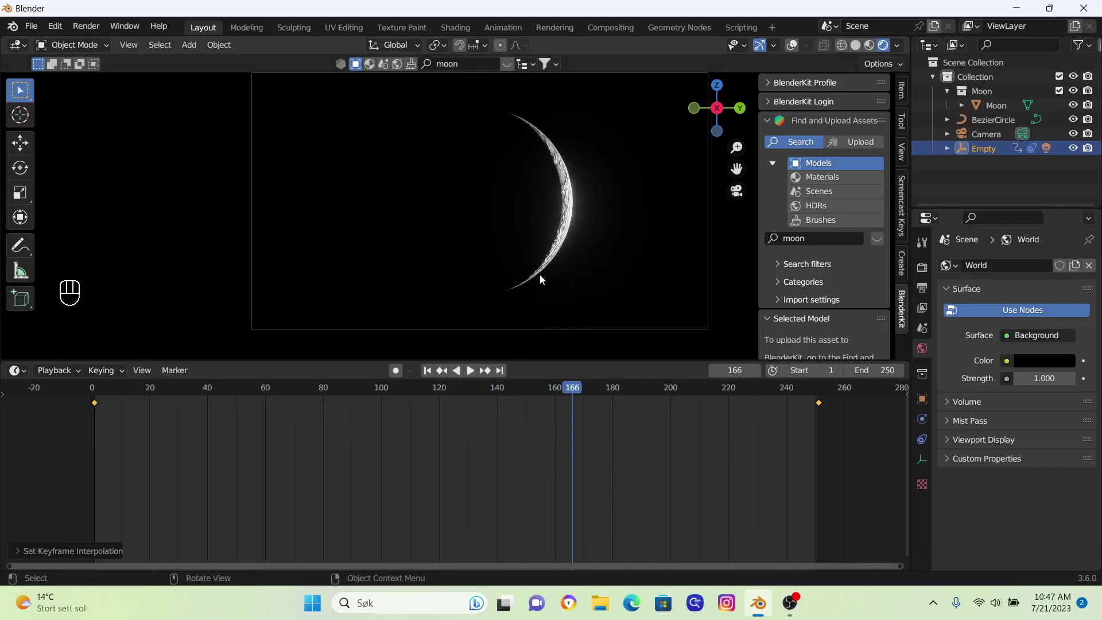
Step: Turn the lower area into a Shader Editor showing the World nodes
click(17, 371)
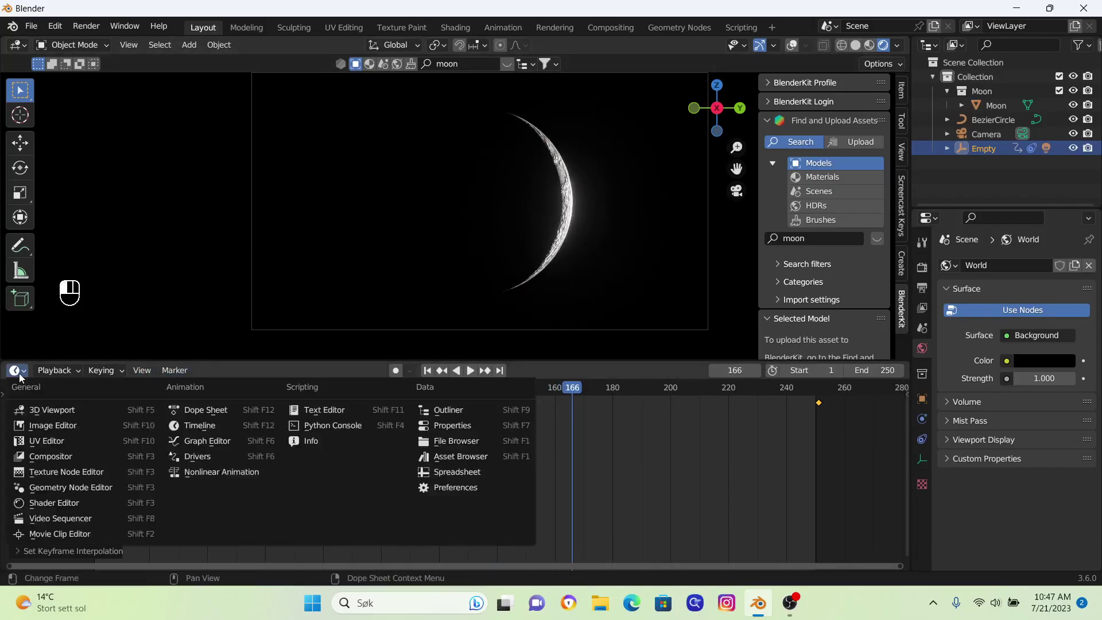
click(56, 504)
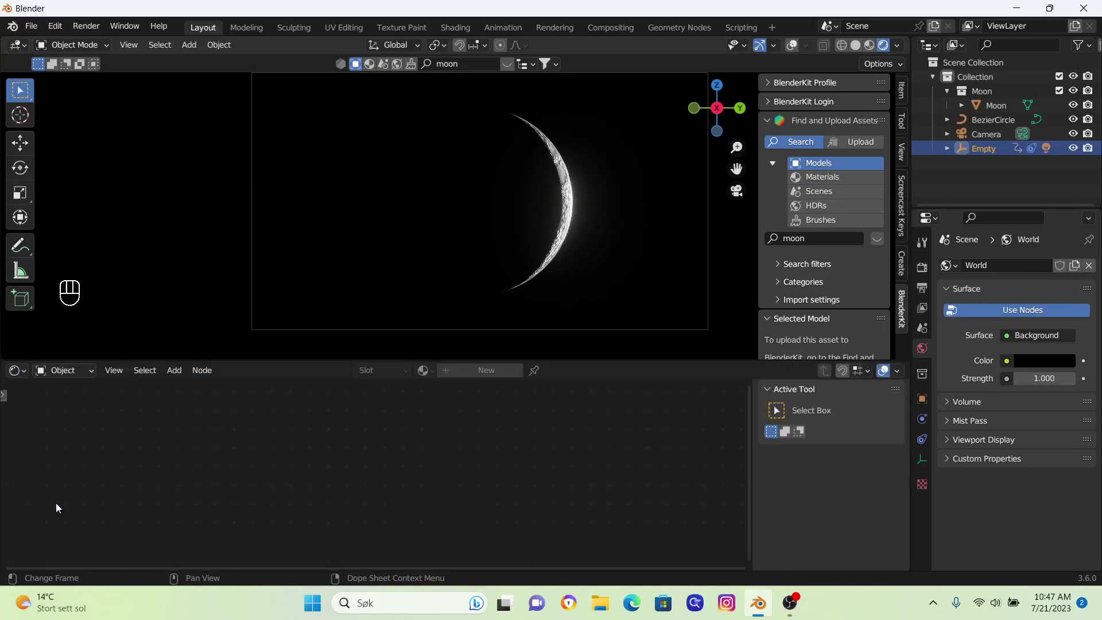
click(87, 371)
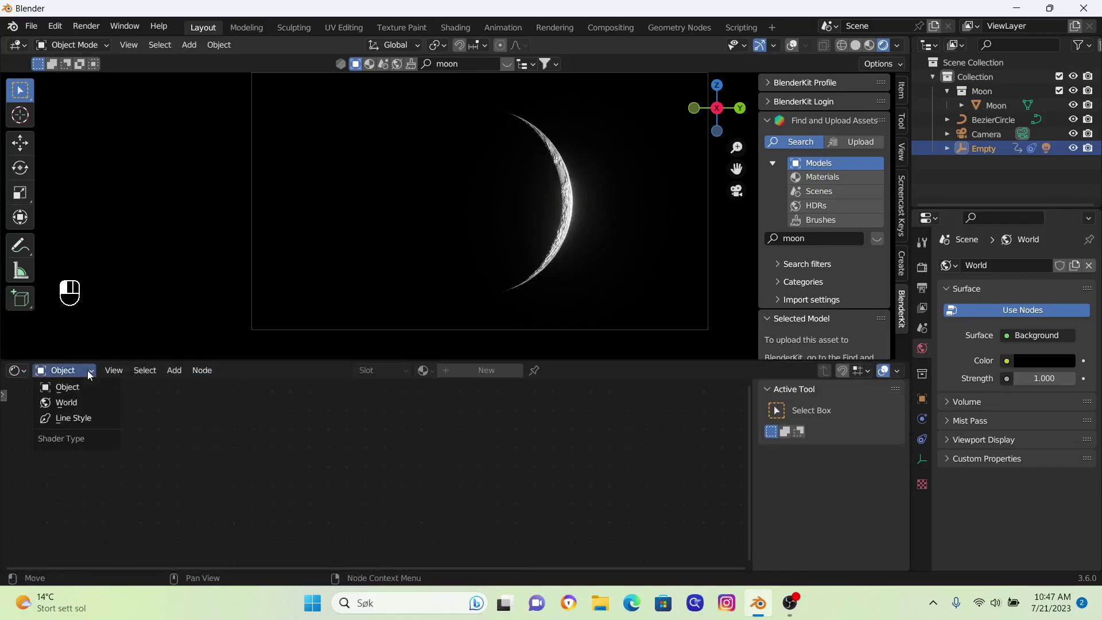
click(74, 408)
scroll(345, 487, up, 3)
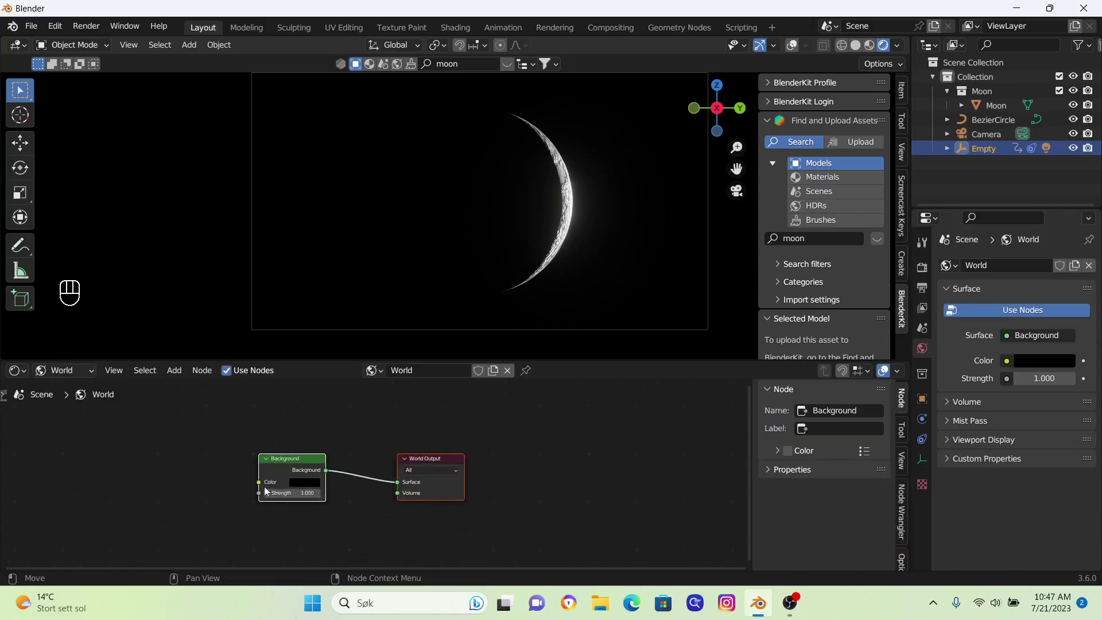
middle_drag(228, 482, 512, 449)
Step: Add a Color Ramp node left of the Background node
key(shift+a)
click(488, 421)
text(color)
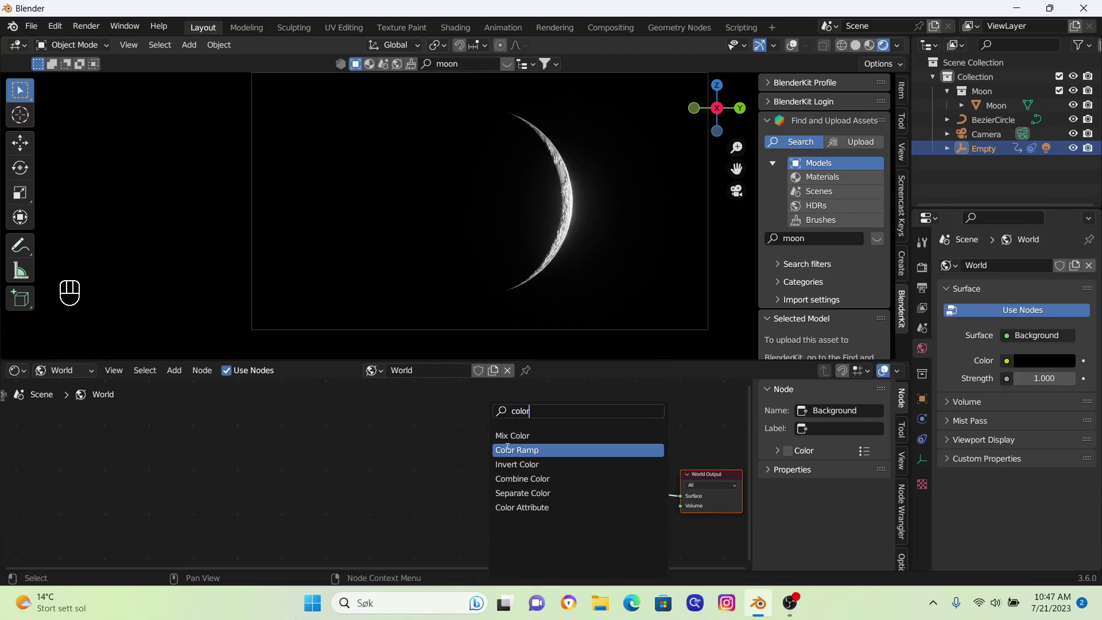
click(516, 450)
click(476, 453)
Step: Add a Noise Texture node and give it Texture Coordinate and Mapping nodes with Ctrl+T
key(shift+a)
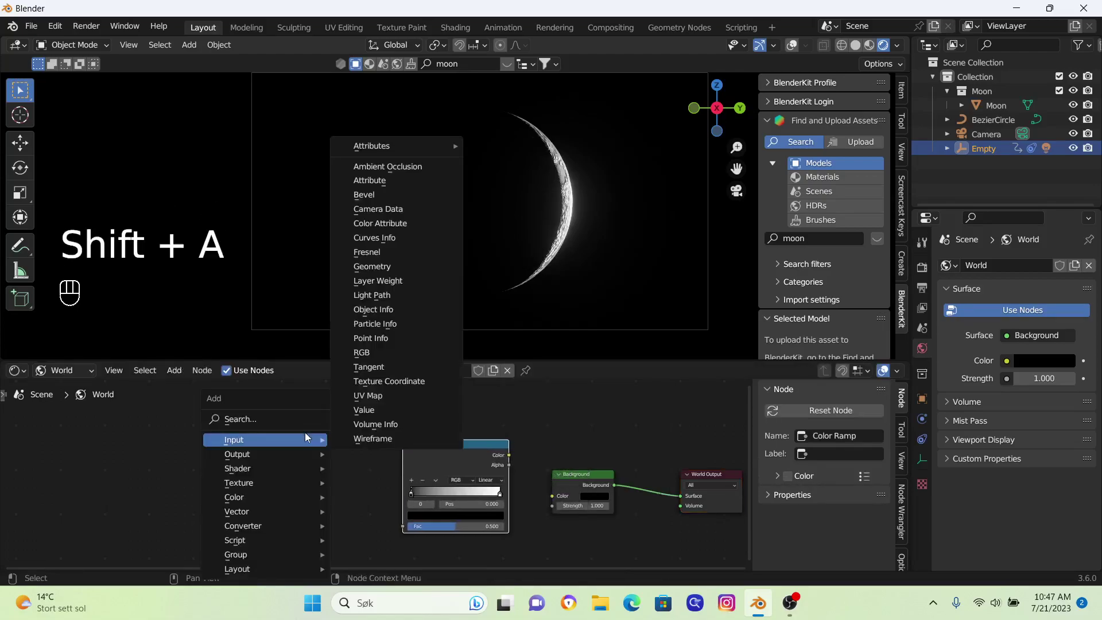
click(285, 435)
text(no)
text(ise)
key(Return)
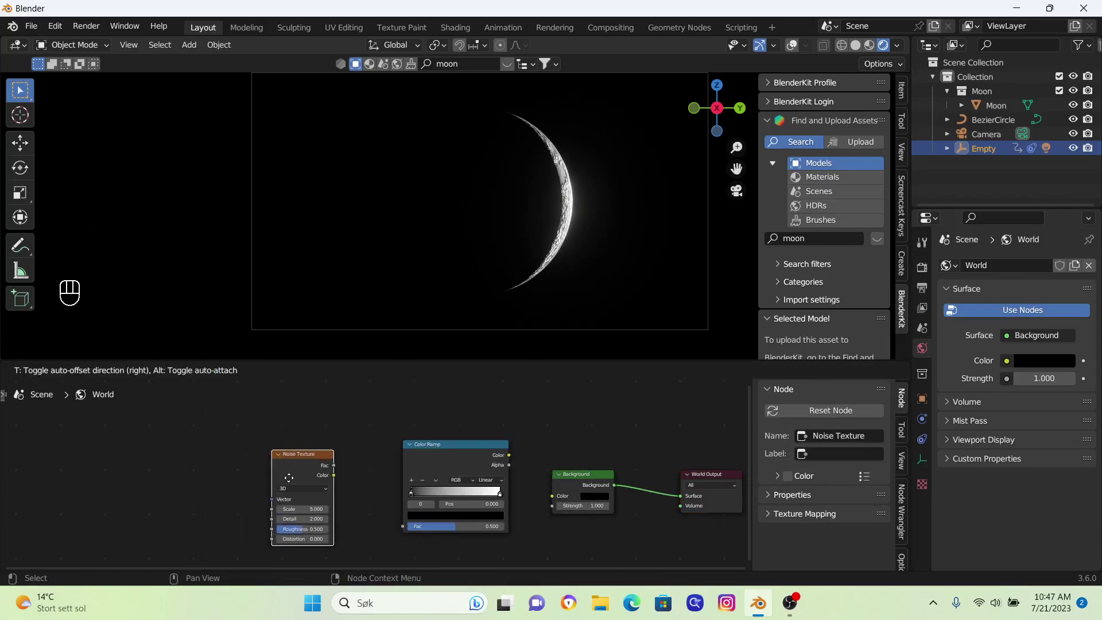
click(277, 487)
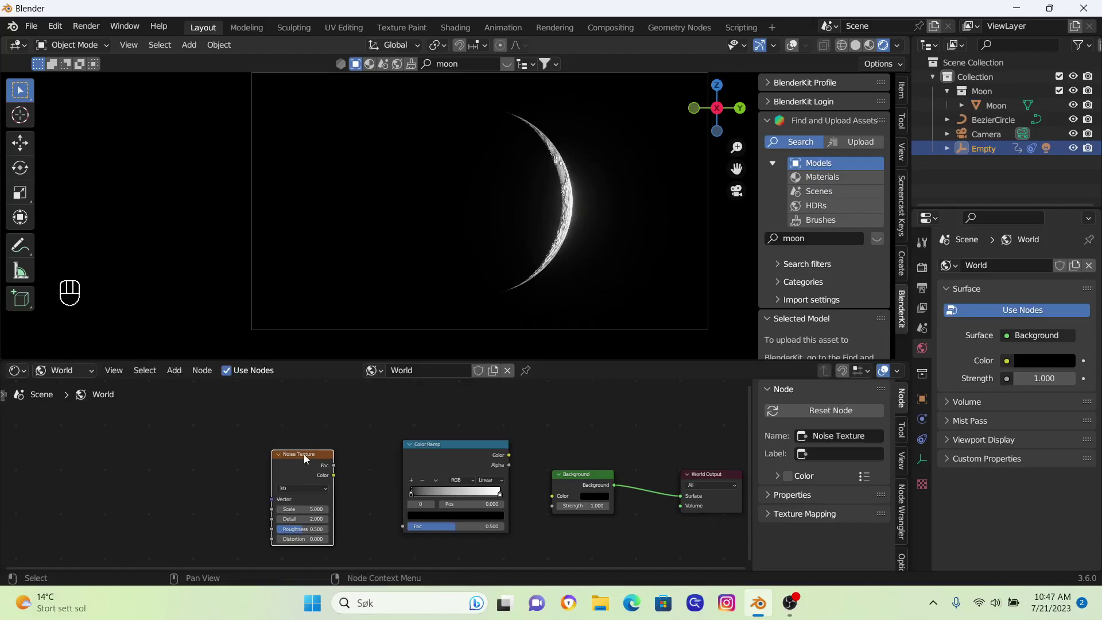
key(ctrl)
key(ctrl+t)
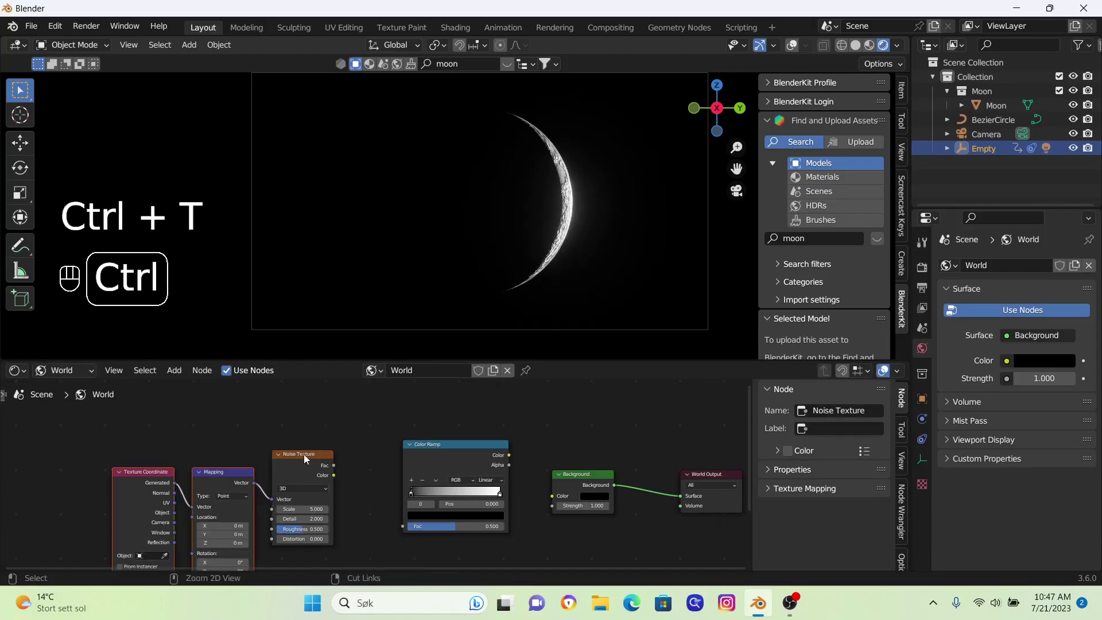
scroll(369, 491, up, 4)
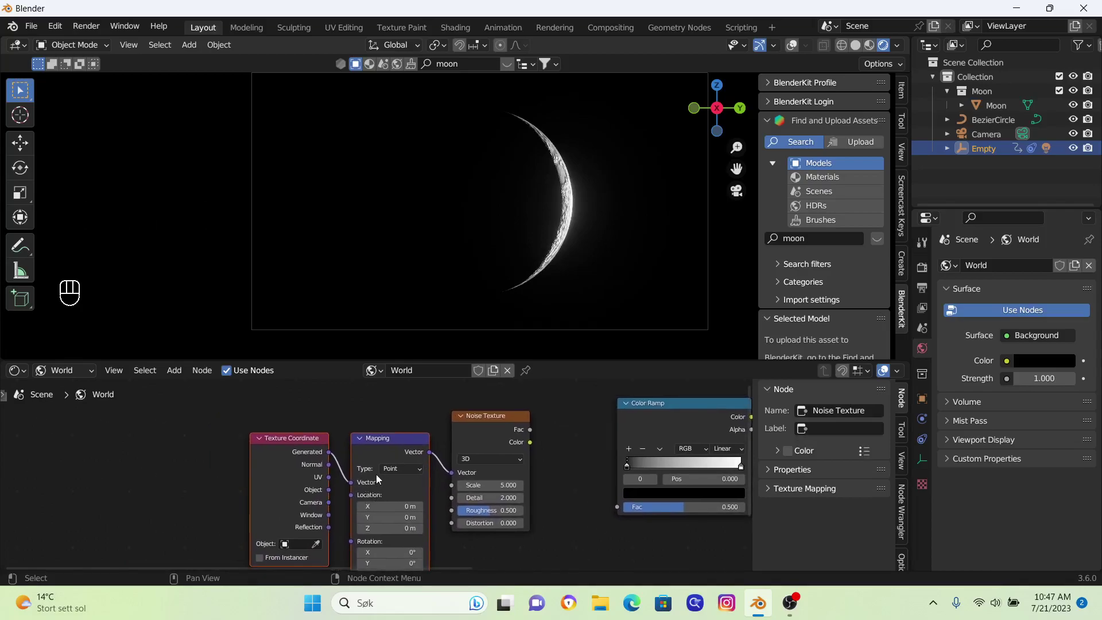
scroll(378, 486, up, 1)
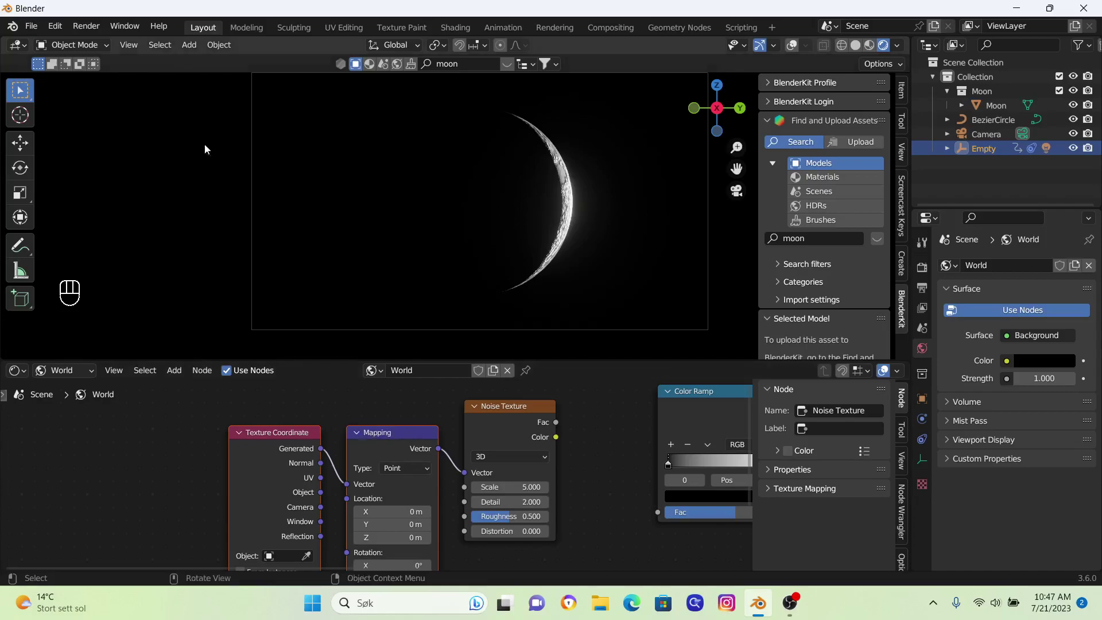
click(56, 27)
click(107, 233)
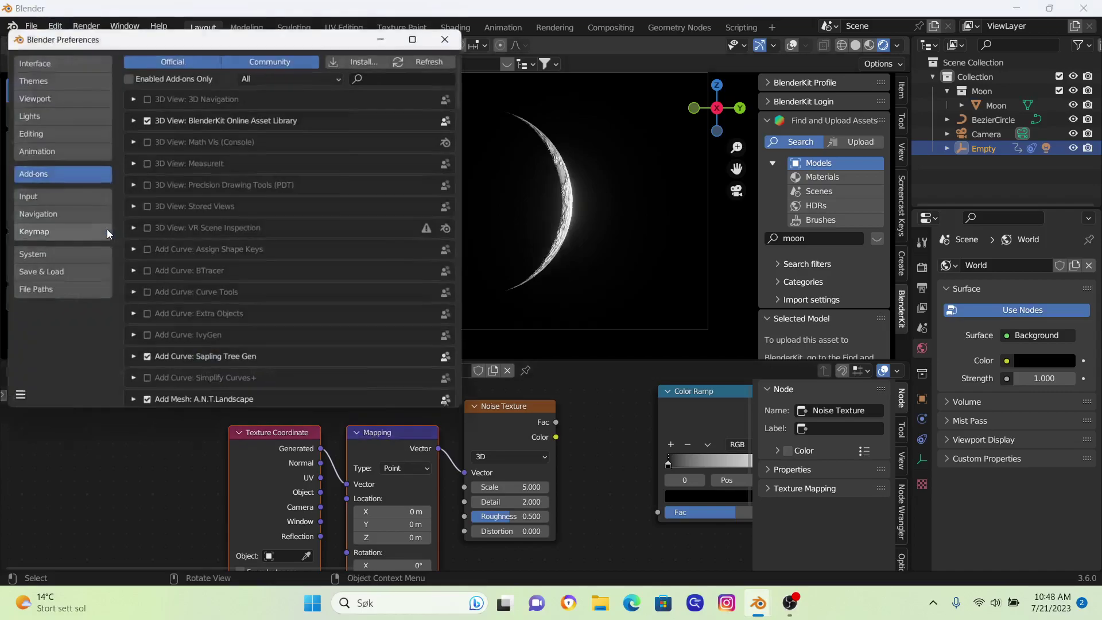
click(429, 74)
text(node)
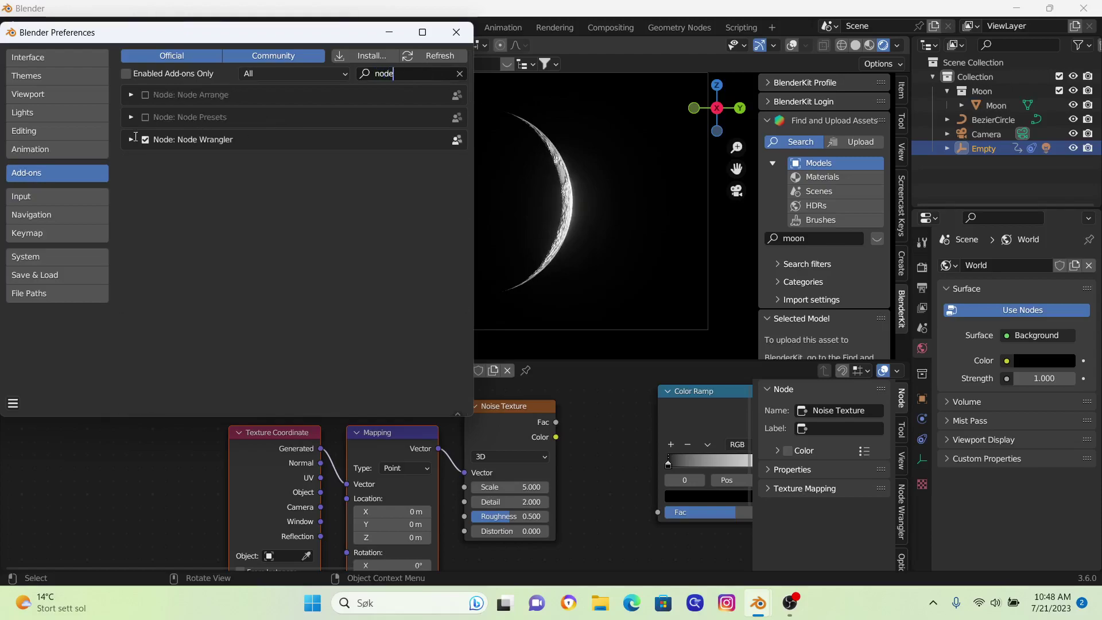
click(456, 32)
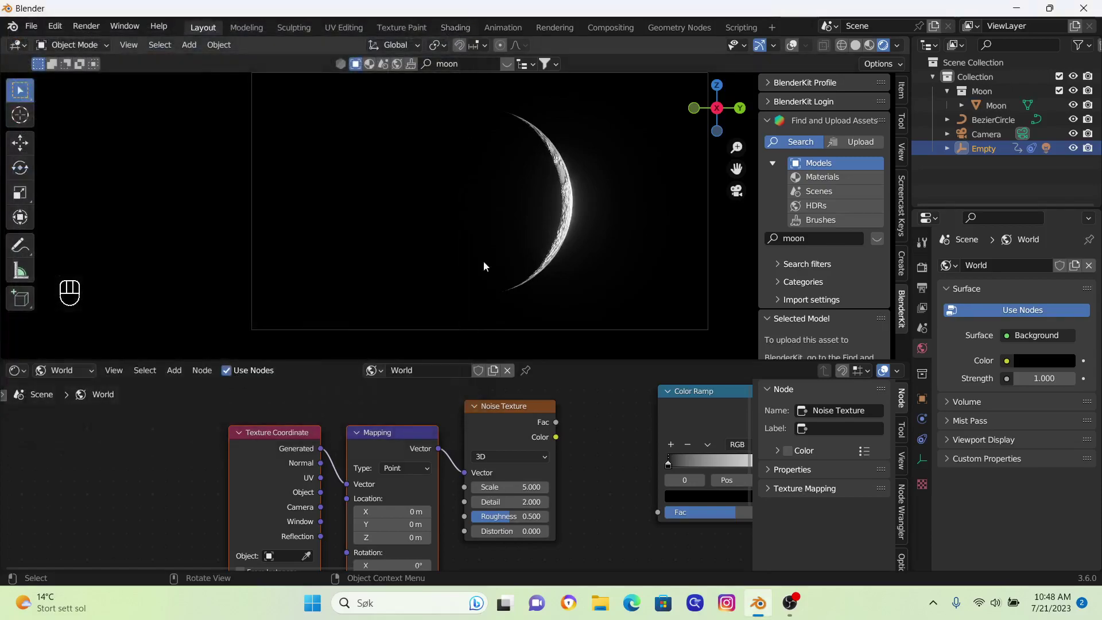
Step: Link Noise Texture Fac to Color Ramp Fac, and Color Ramp Color to Background Color
scroll(466, 402, down, 1)
scroll(466, 398, up, 3)
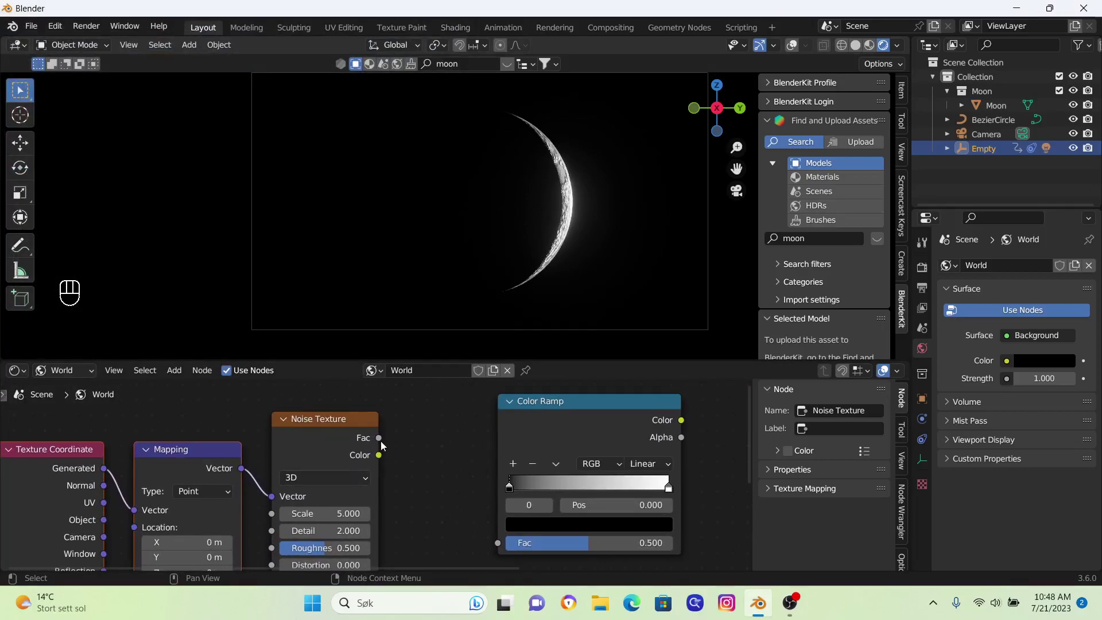
drag(381, 439, 407, 449)
drag(478, 504, 498, 540)
scroll(481, 435, down, 1)
scroll(481, 435, right, 5)
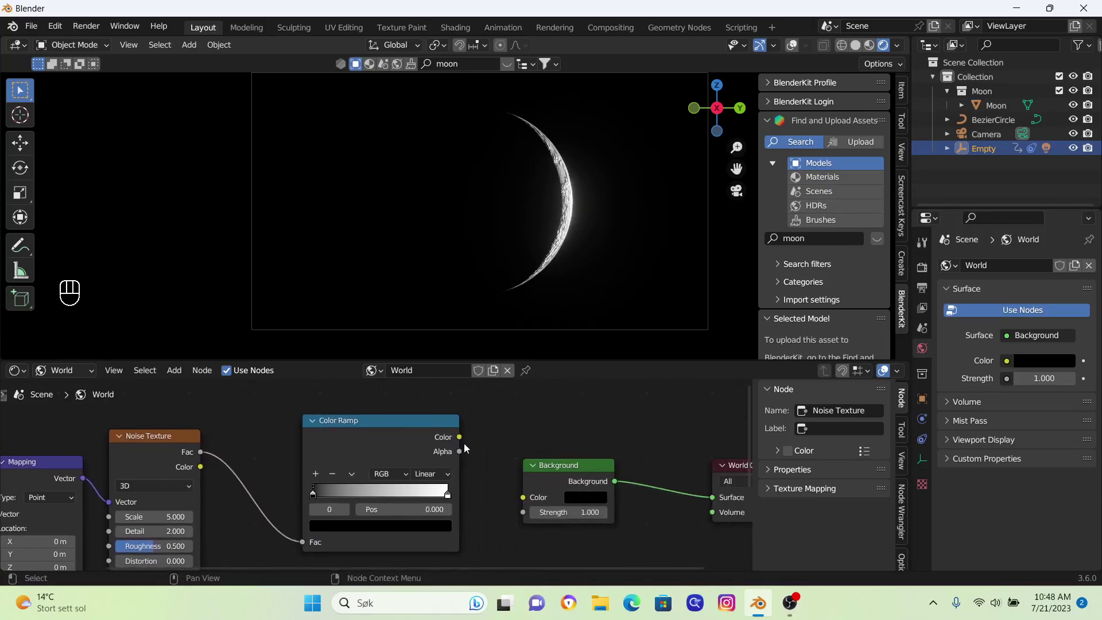
drag(460, 438, 474, 457)
drag(507, 493, 524, 498)
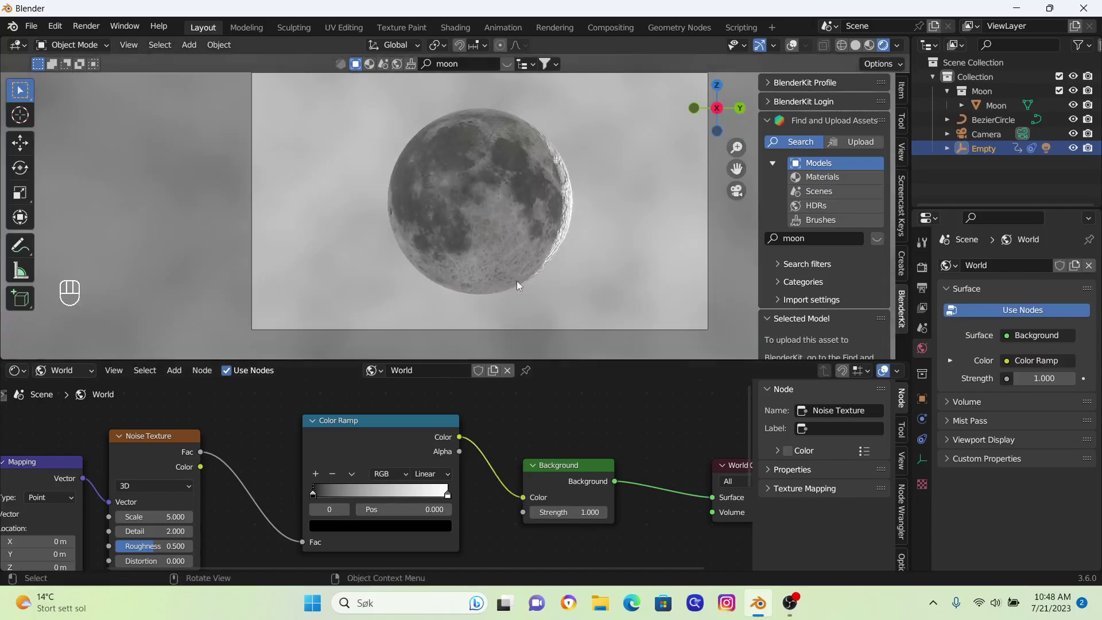
scroll(543, 250, up, 1)
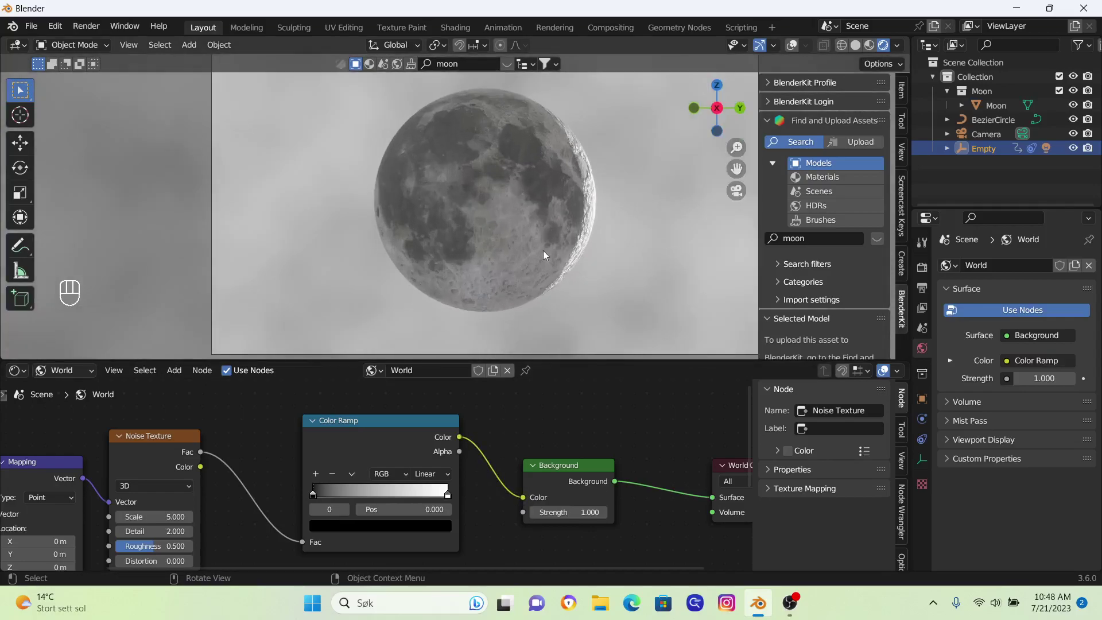
scroll(542, 250, down, 1)
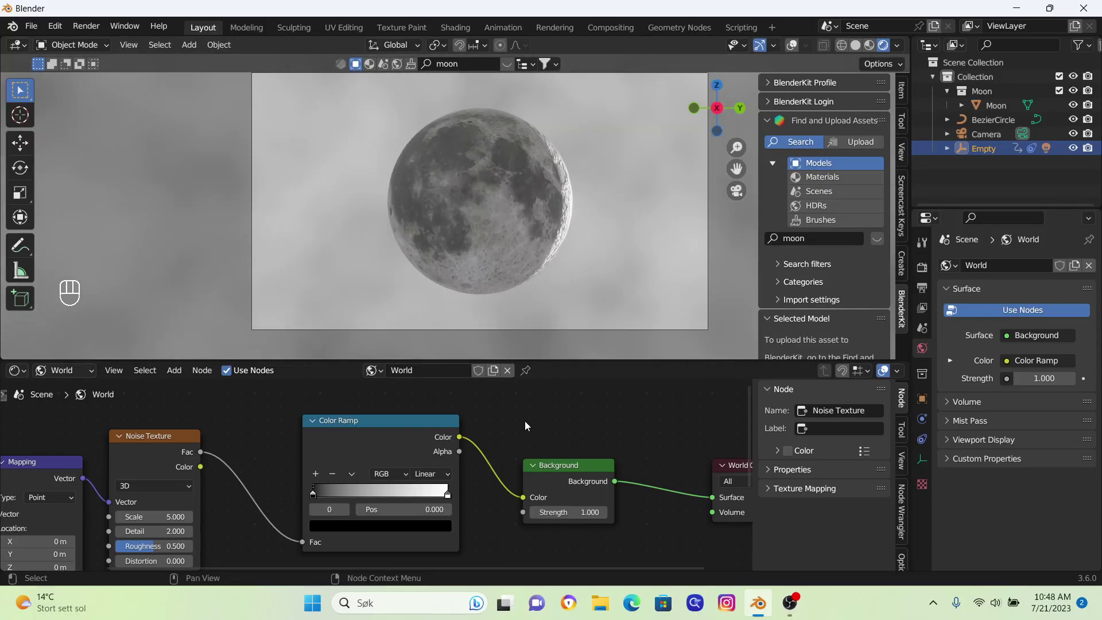
Step: Set the Noise Texture Scale to 351.6 and move the ramp's black stop to 0.720
middle_drag(525, 421, 552, 414)
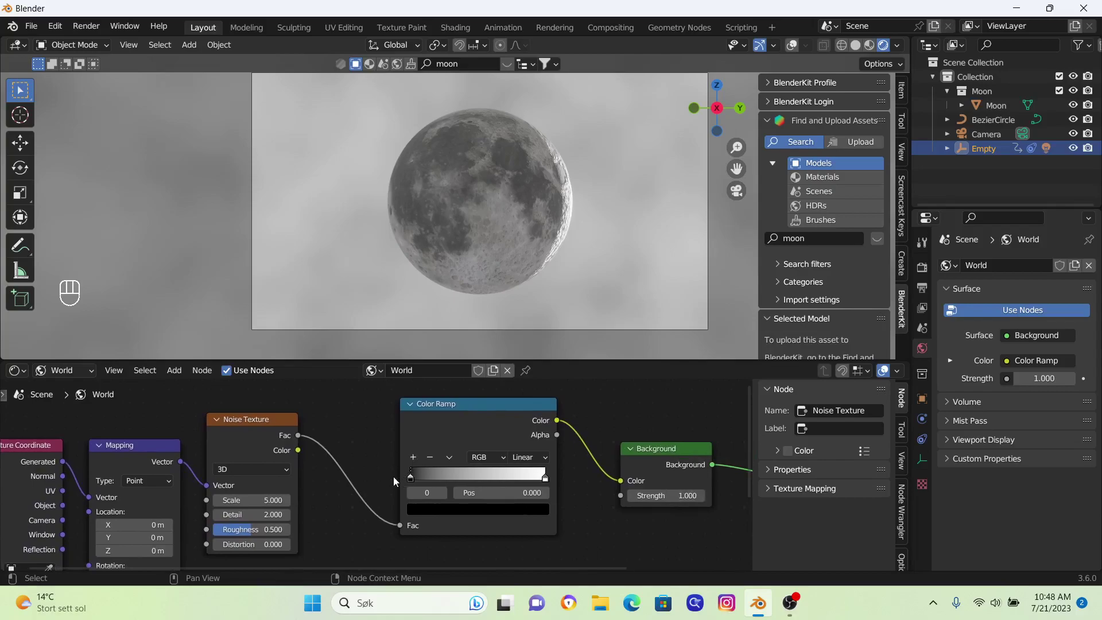
scroll(389, 473, up, 1)
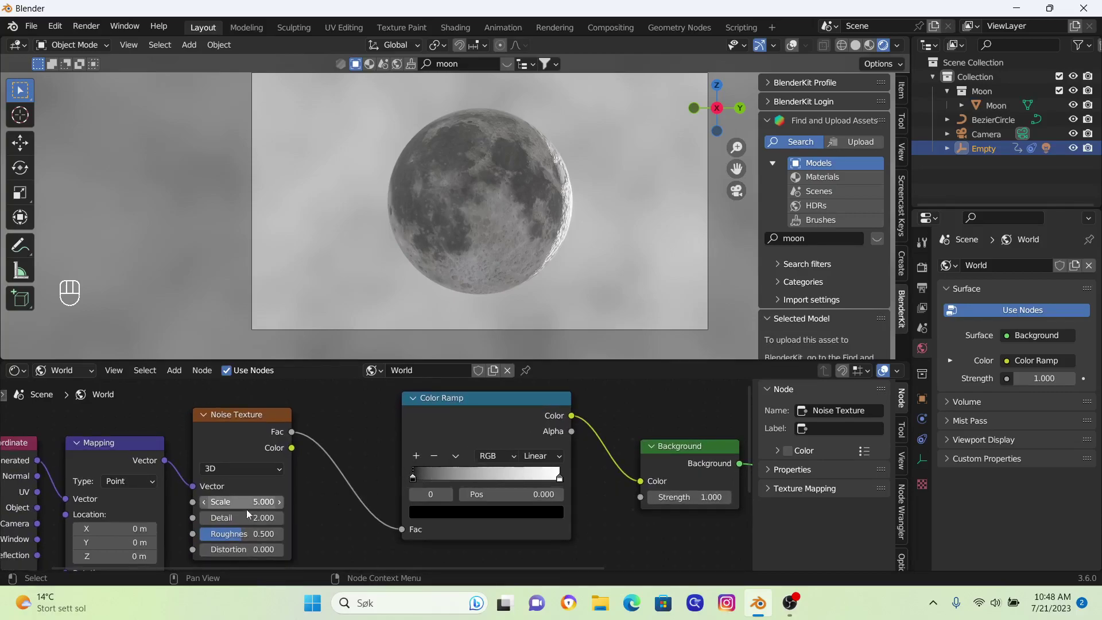
drag(232, 502, 379, 502)
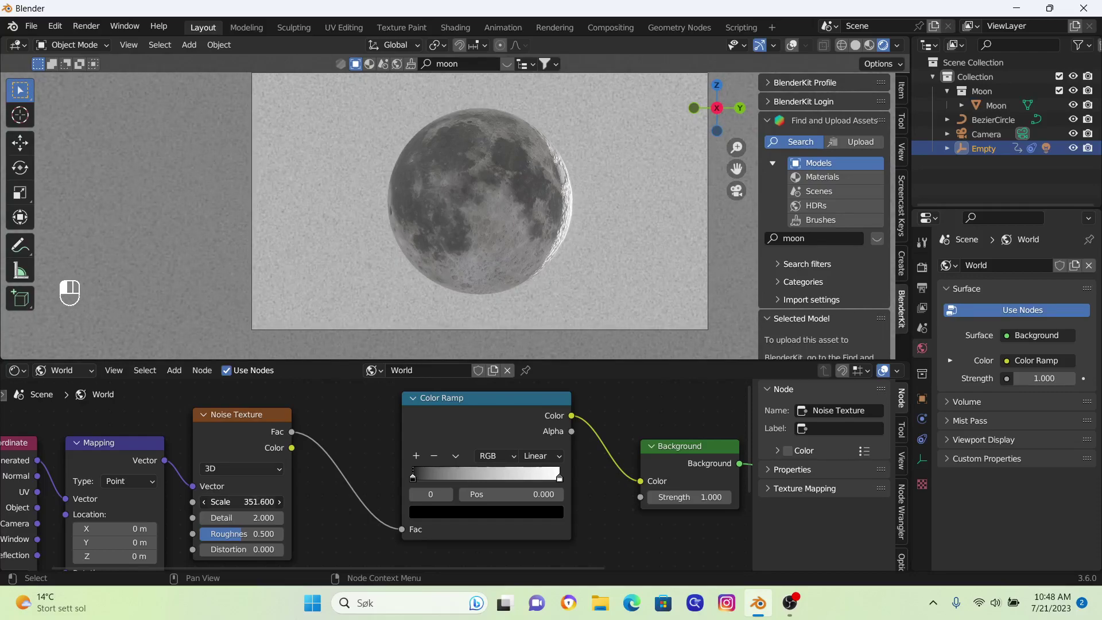
drag(253, 502, 232, 488)
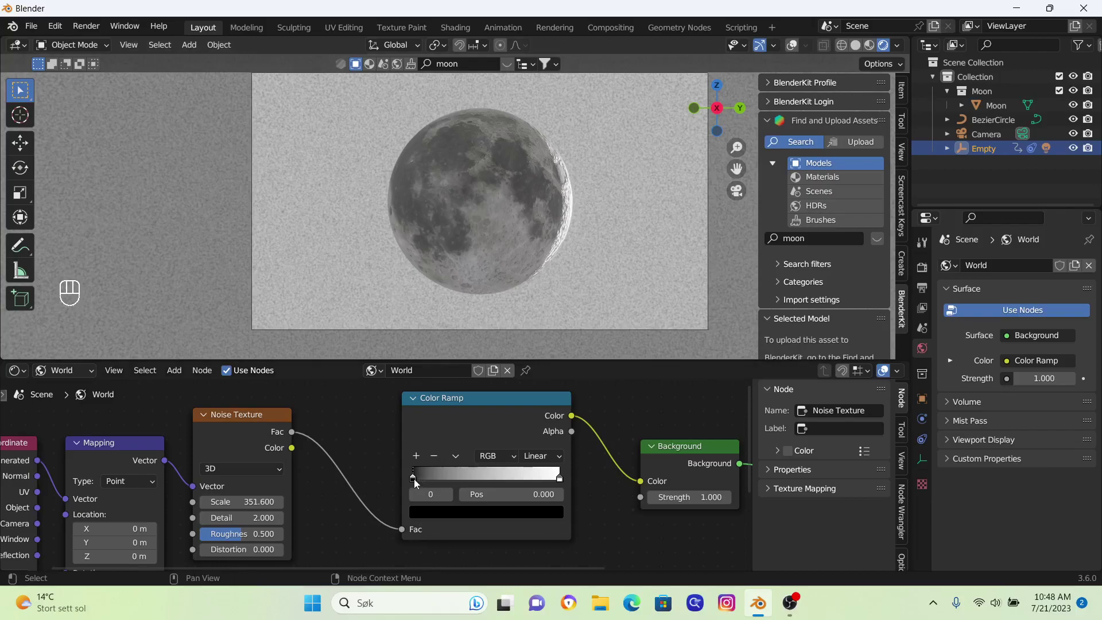
drag(418, 476, 527, 468)
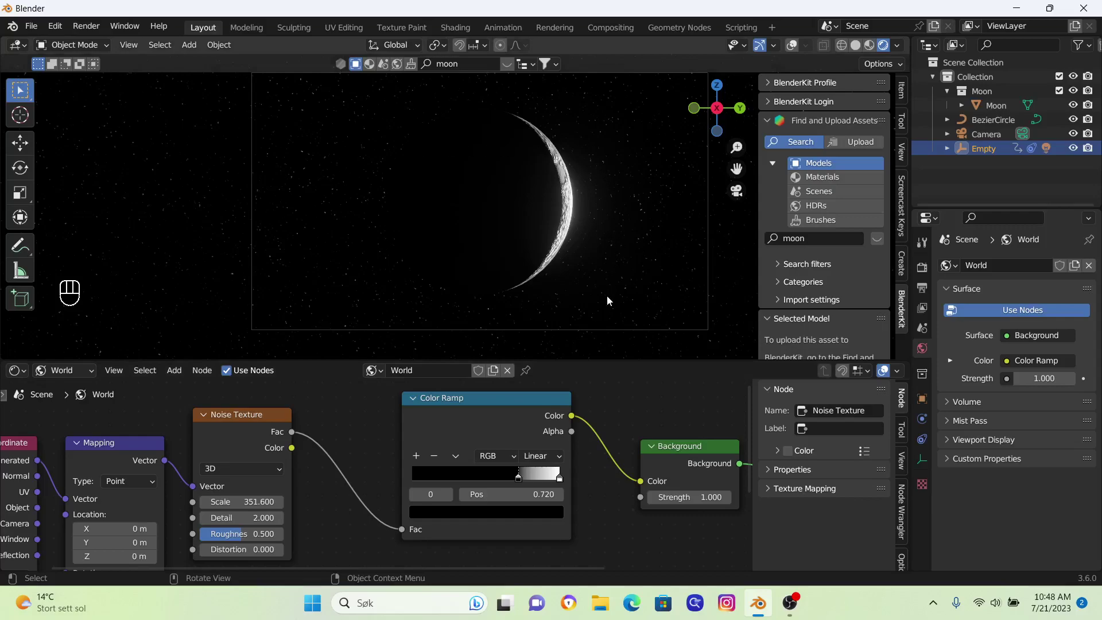
Step: Change the world Background node's Strength from 1.0 to 2 to brighten the stars
scroll(622, 499, down, 1)
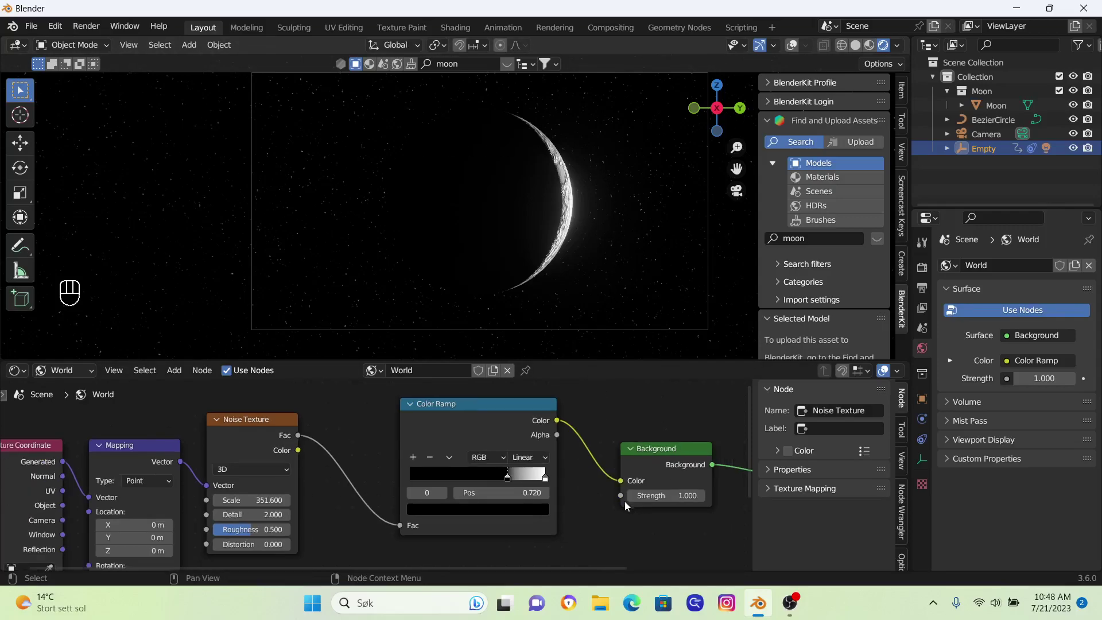
middle_drag(661, 506, 536, 523)
scroll(535, 522, up, 1)
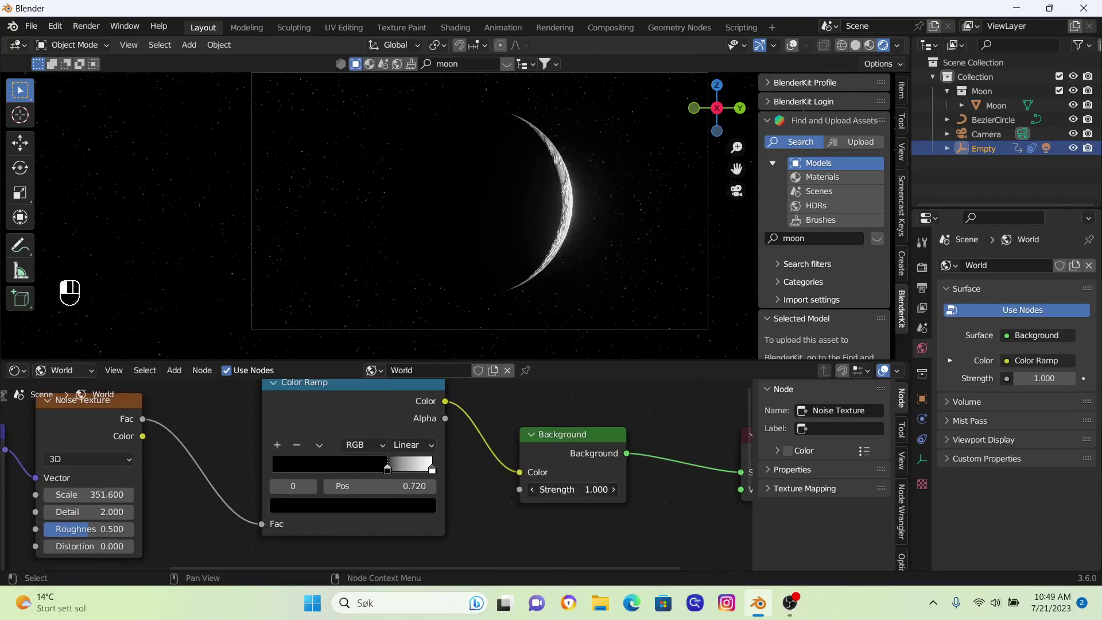
click(589, 493)
key(BackSpace)
text(2)
key(Return)
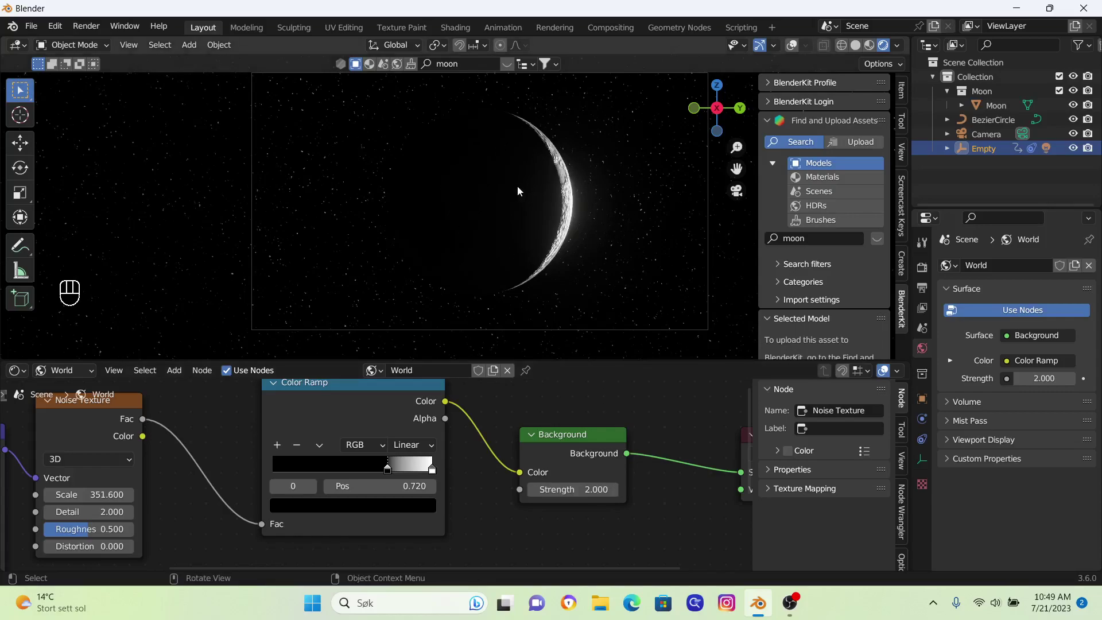
key(shift)
Step: Play the eclipse animation, orbit around the moon, then return to camera view
key(space)
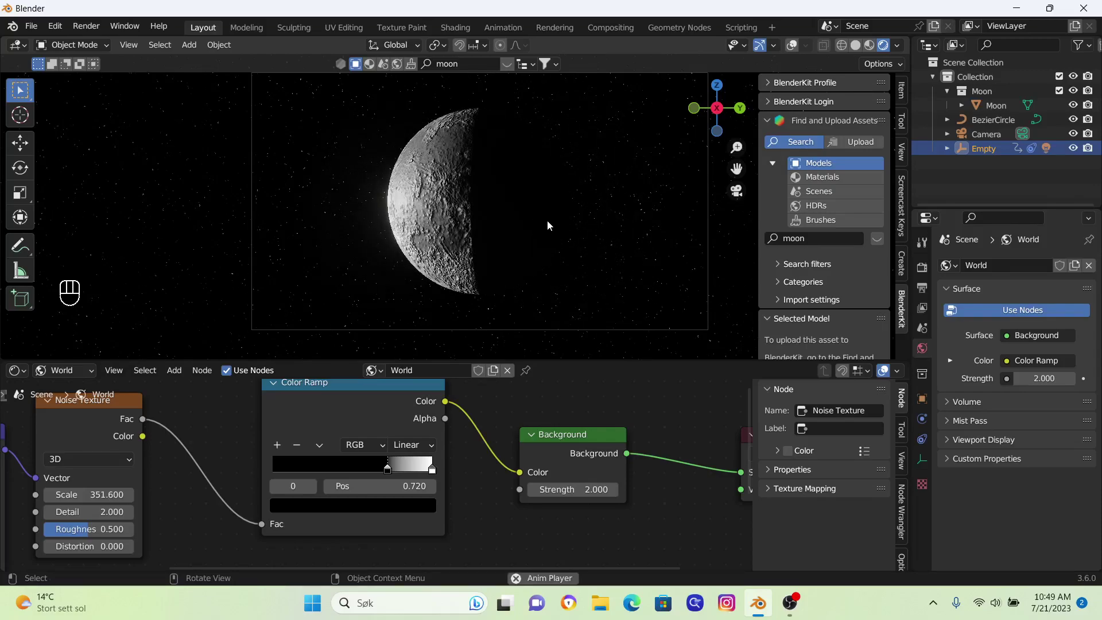
mouse_move(560, 211)
middle_down()
mouse_move(549, 216)
mouse_move(622, 201)
mouse_move(573, 214)
middle_up()
key(KP_0)
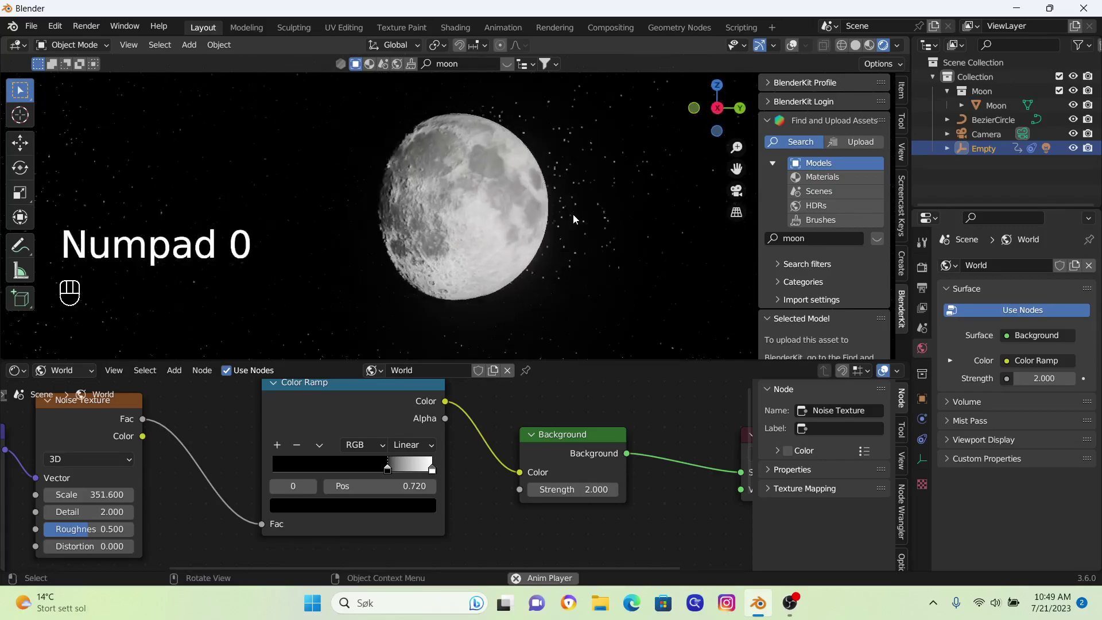